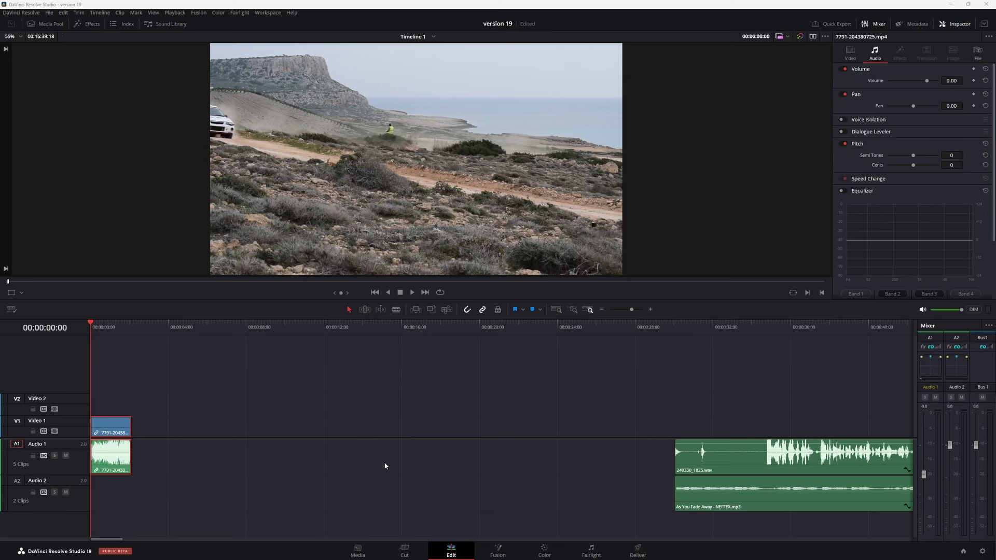
Step: Place the playhead at 00:00:14:11 on the ruler, just beyond the video clip's end
click(372, 322)
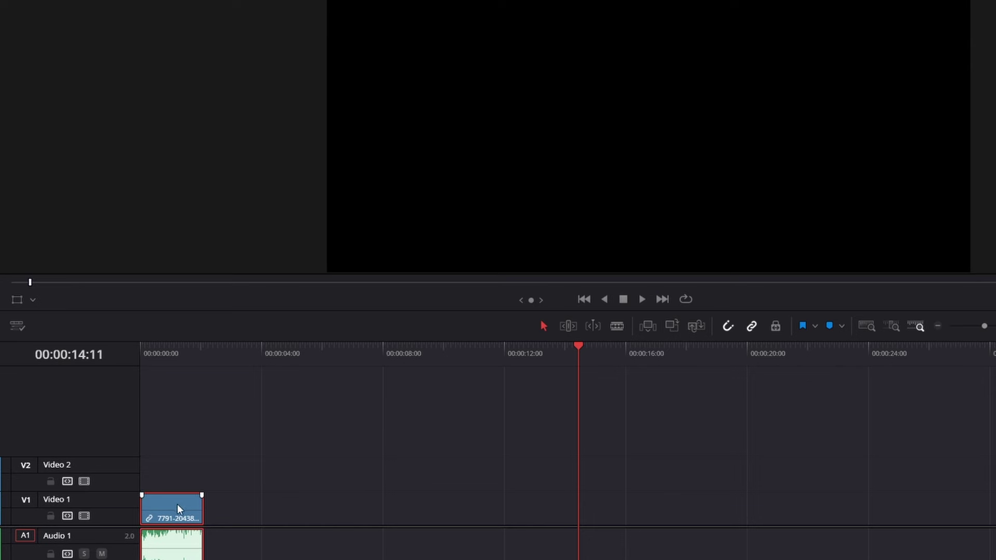
click(17, 324)
mouse_move(111, 412)
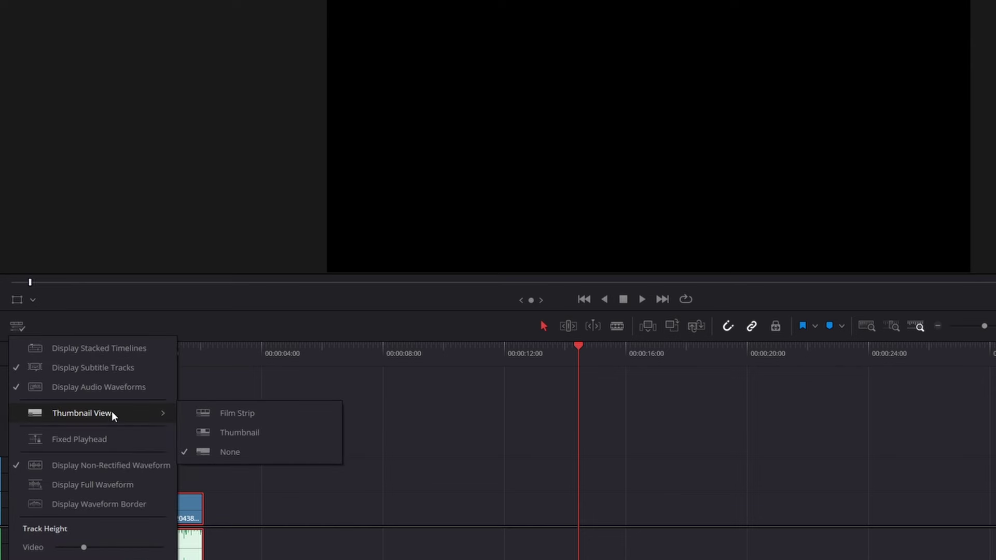
click(238, 413)
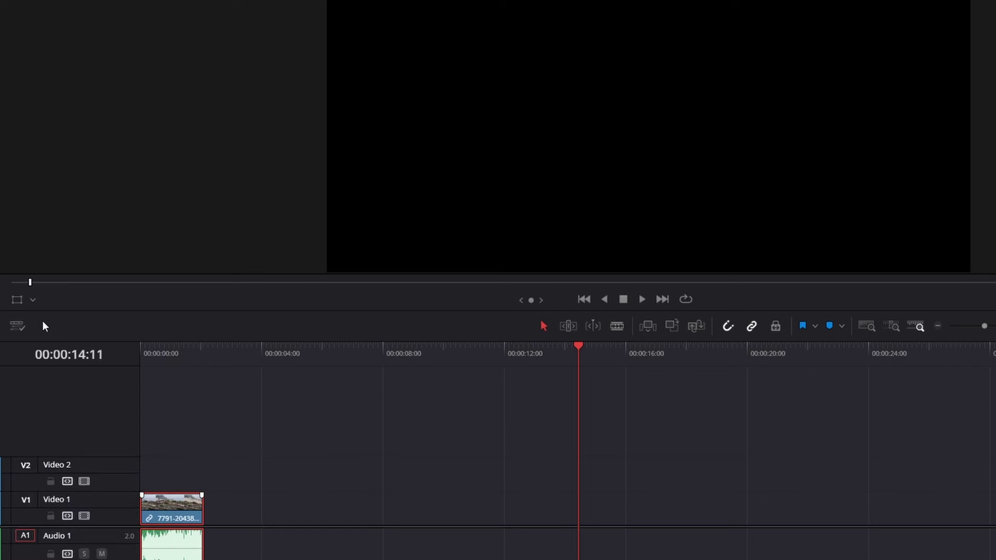
click(16, 325)
mouse_move(113, 412)
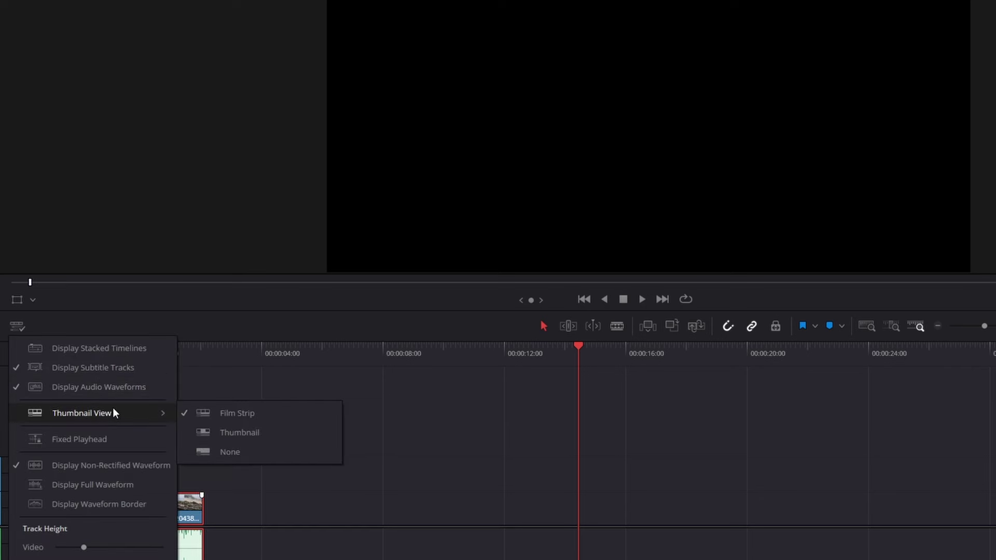
click(254, 450)
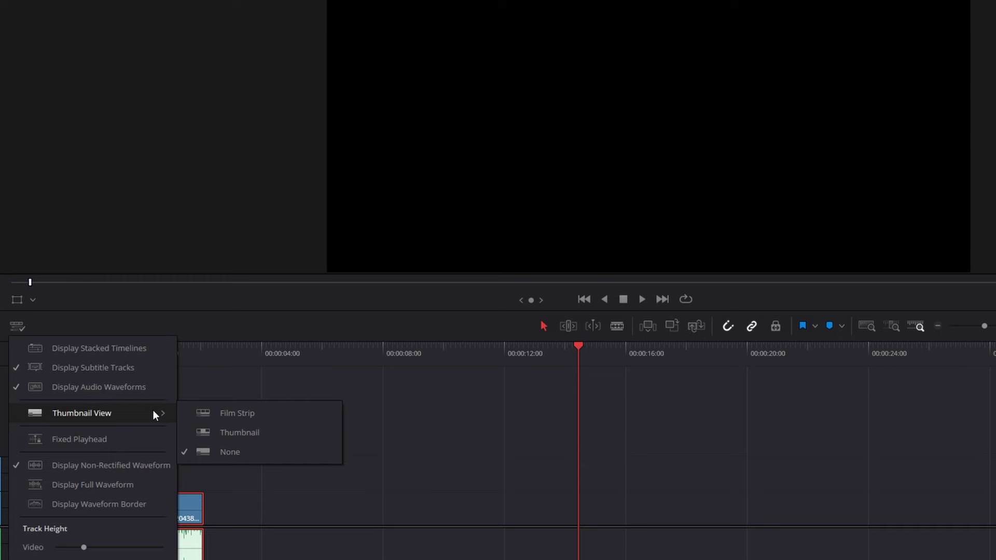
click(113, 442)
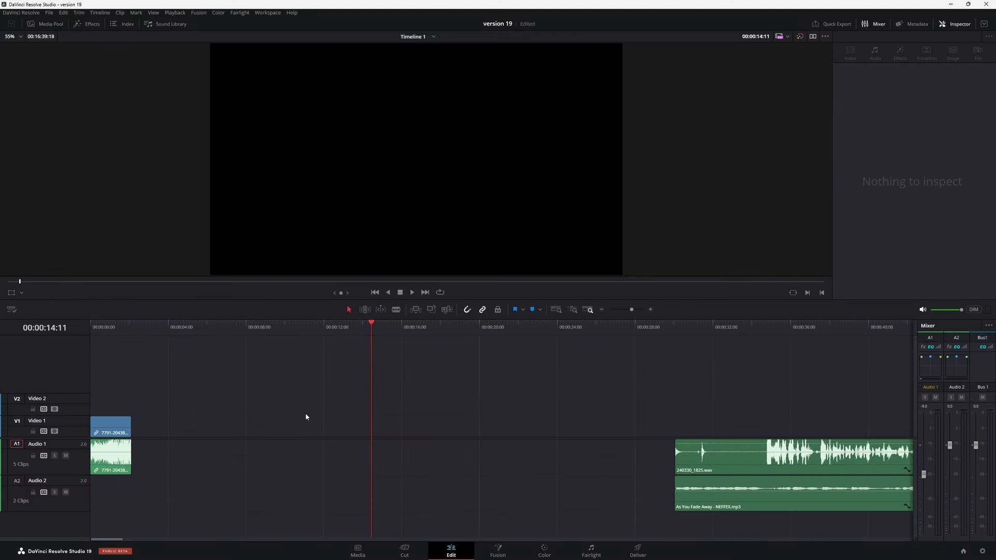
Step: Scroll the timeline and preview playback from around the 20-second mark
scroll(322, 413, right, 3)
scroll(330, 412, right, 3)
scroll(333, 413, right, 3)
scroll(337, 410, left, 10)
click(483, 330)
key(space)
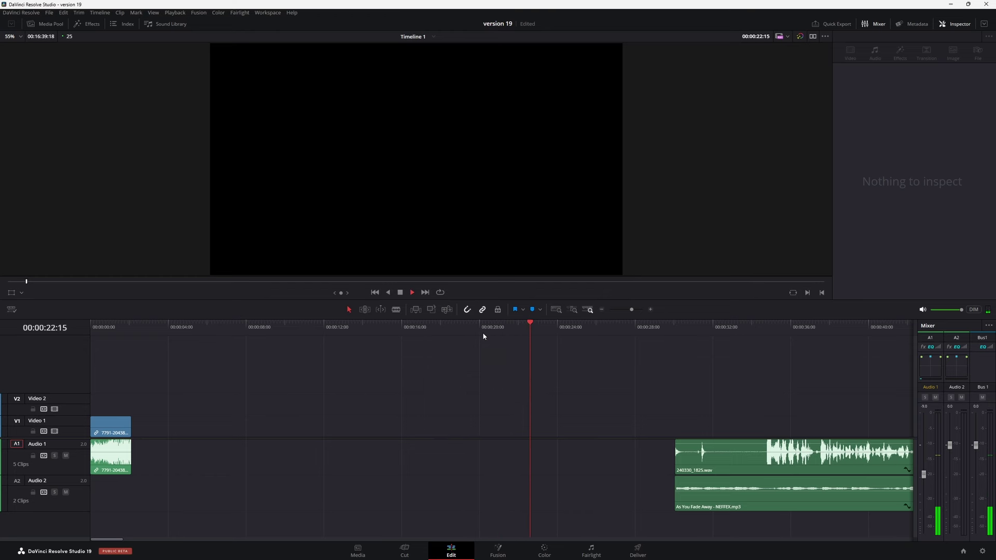
key(space)
Step: Enable Fixed Playhead, shuttle-review with J/K/L, then return the playhead to 00:00:00:06
click(11, 310)
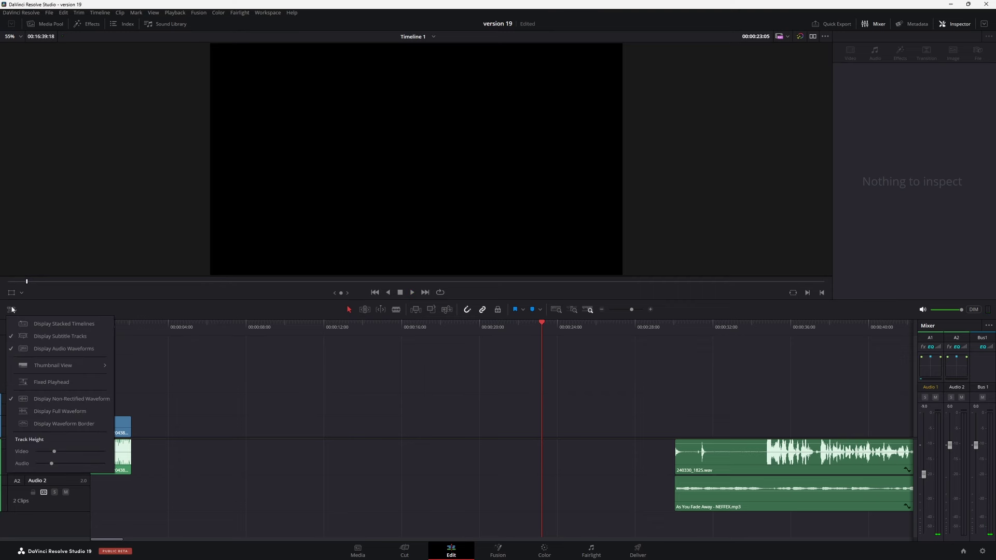
click(54, 383)
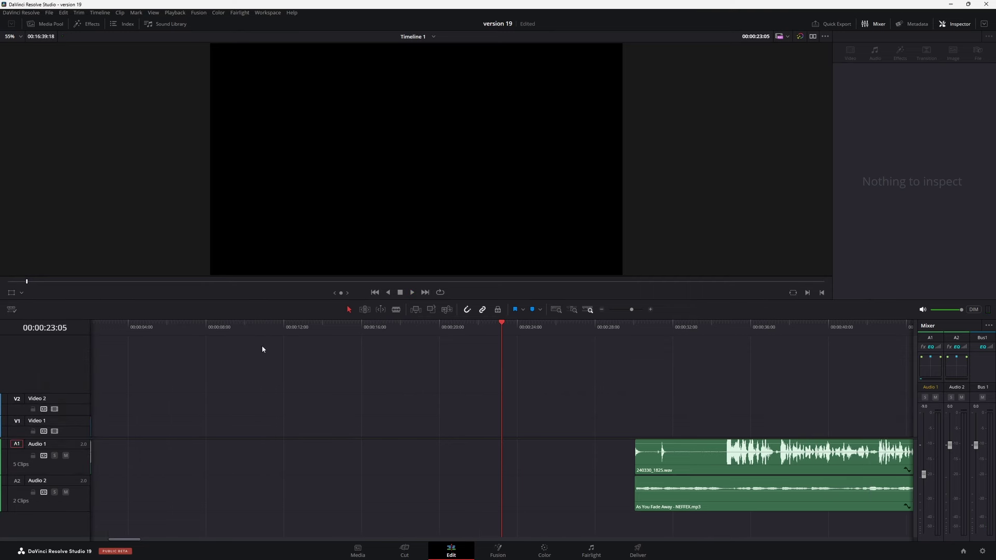
key(l)
key(l)
key(l)
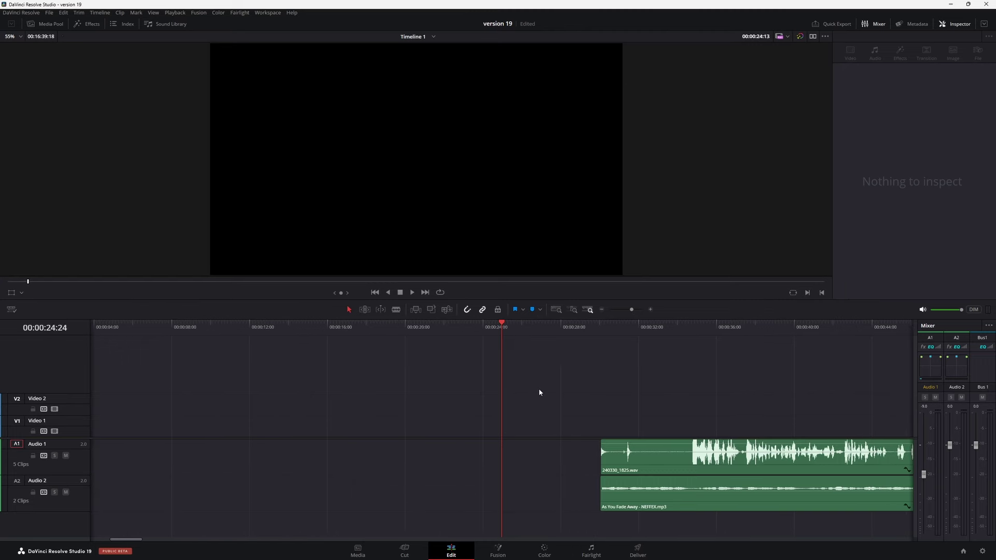
key(l)
key(j)
key(j)
key(j)
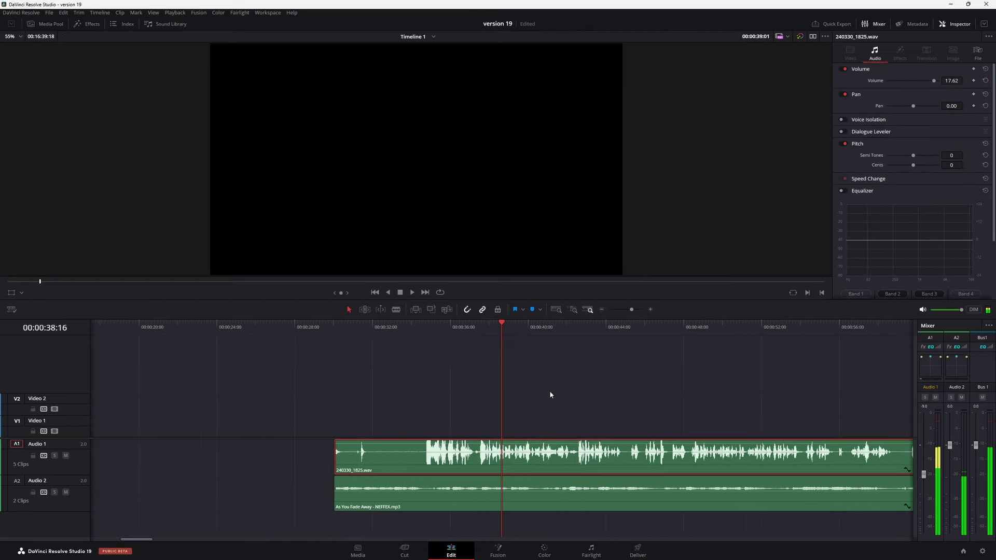
key(k)
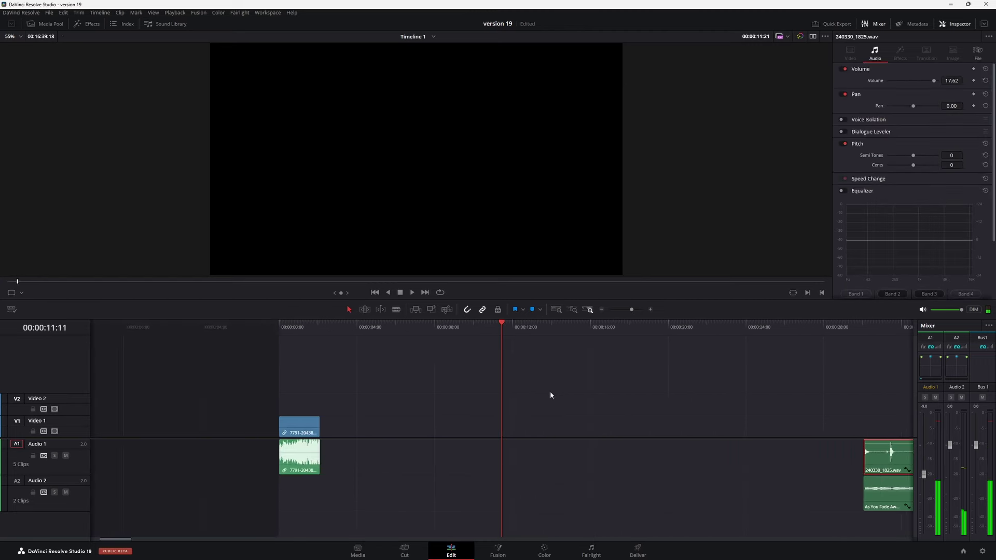
key(l)
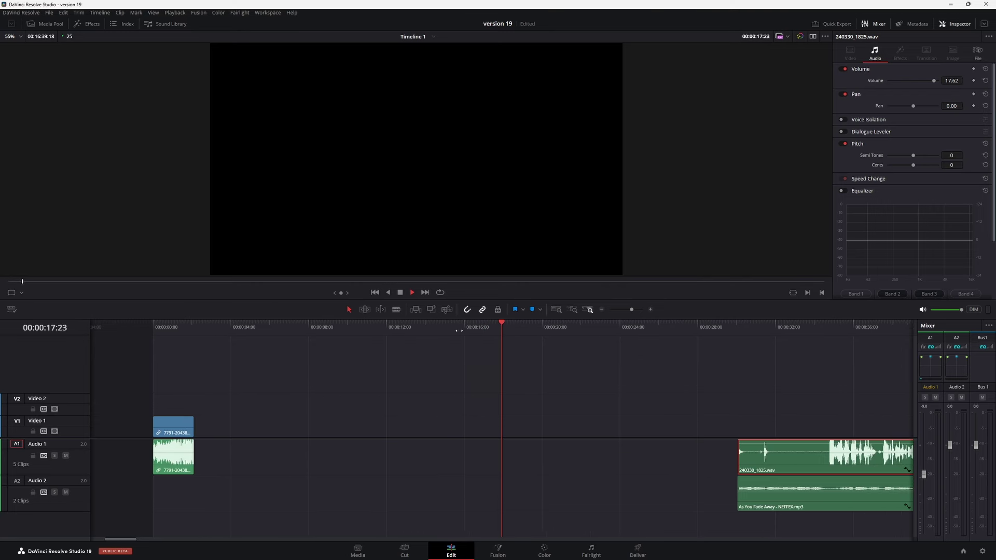
key(space)
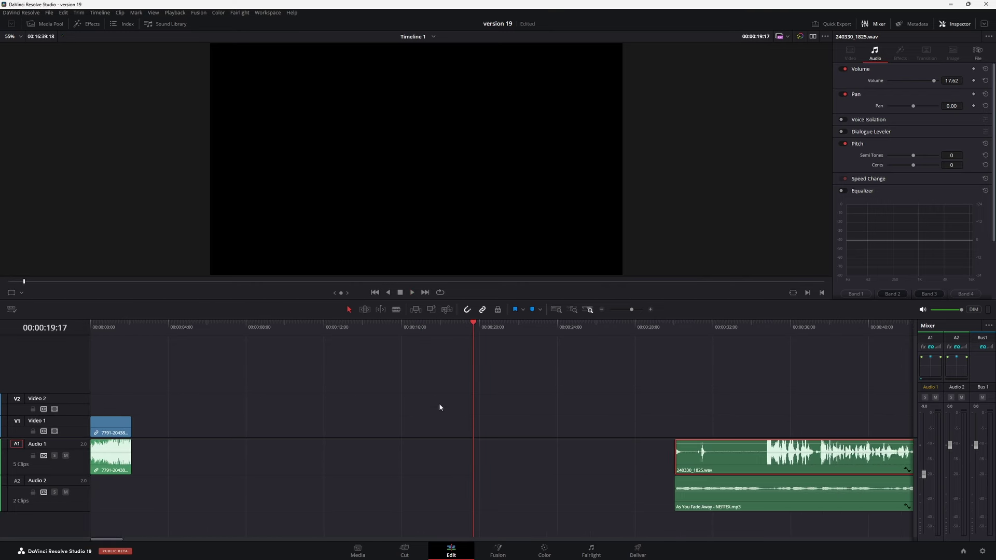
click(96, 329)
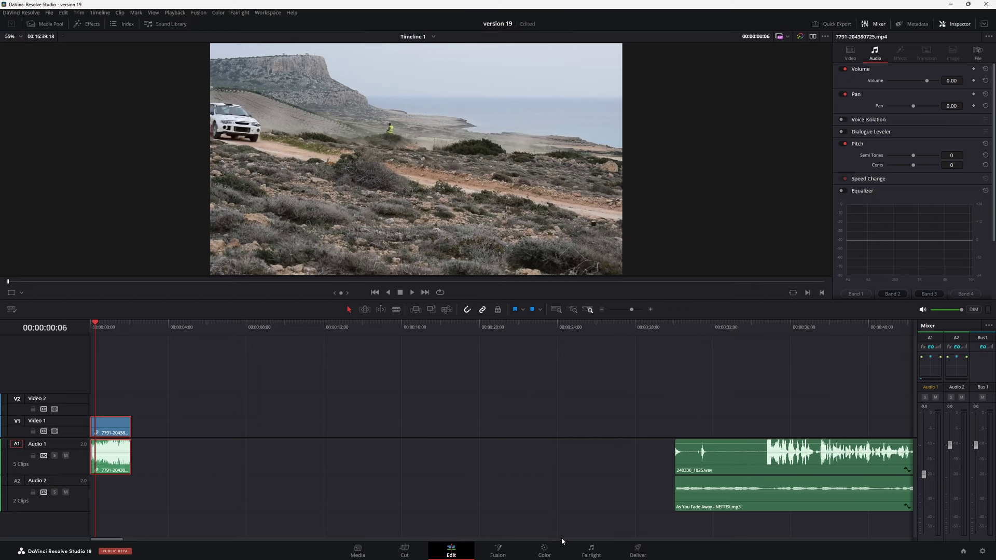
Step: Switch to the Fairlight page and select the whole audio clip
click(592, 551)
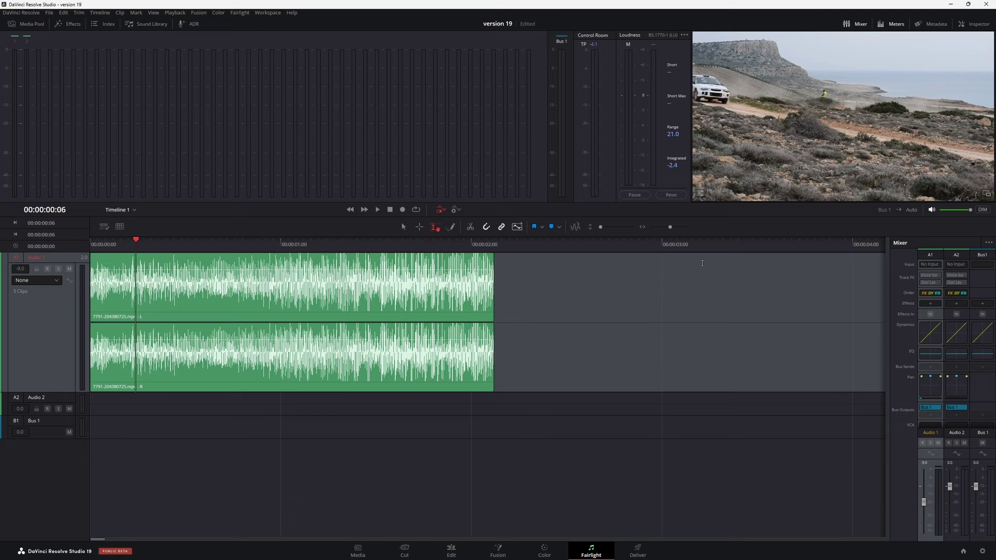
click(403, 227)
key(ctrl+a)
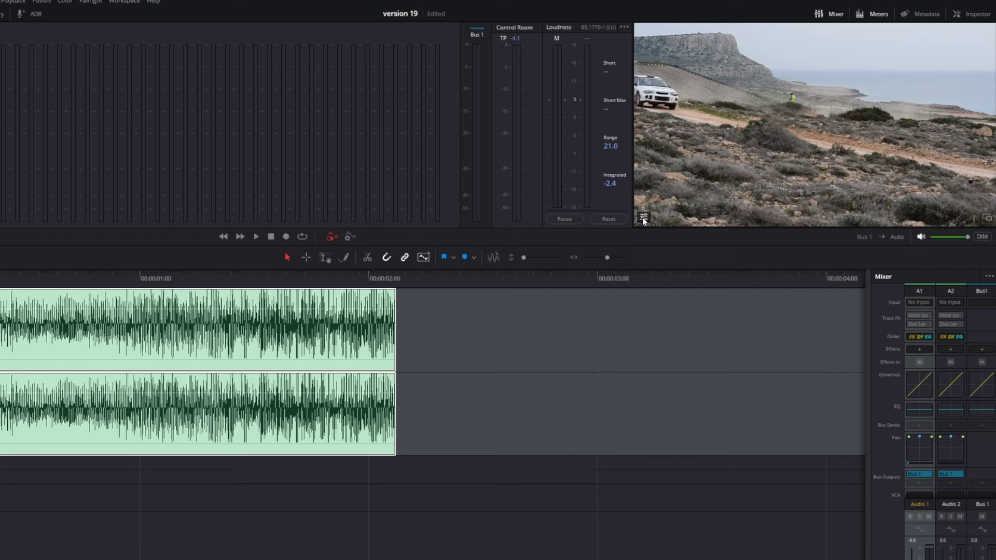
Step: Turn on Show Tracker Controls and Show Tracker Coordinates in the viewer settings
click(643, 218)
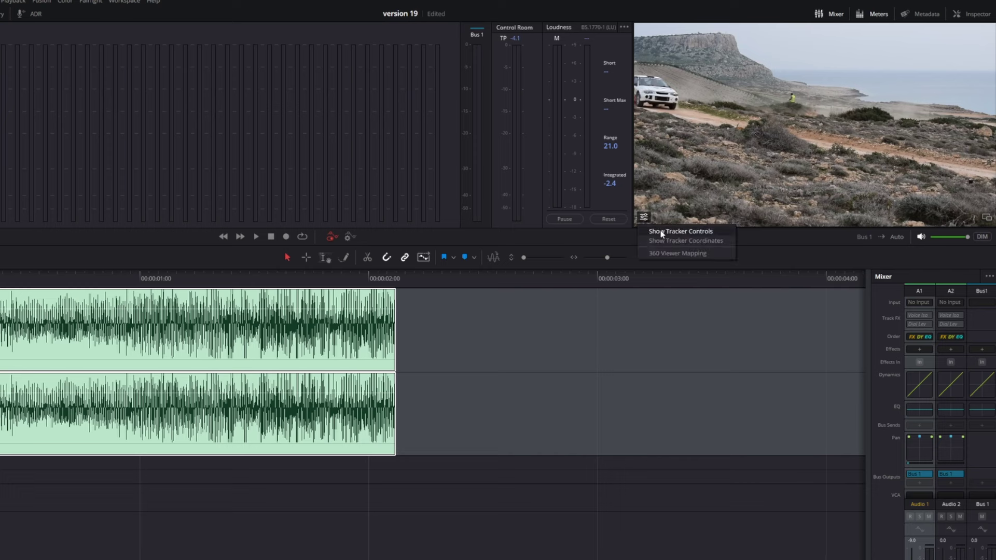
click(662, 233)
click(644, 203)
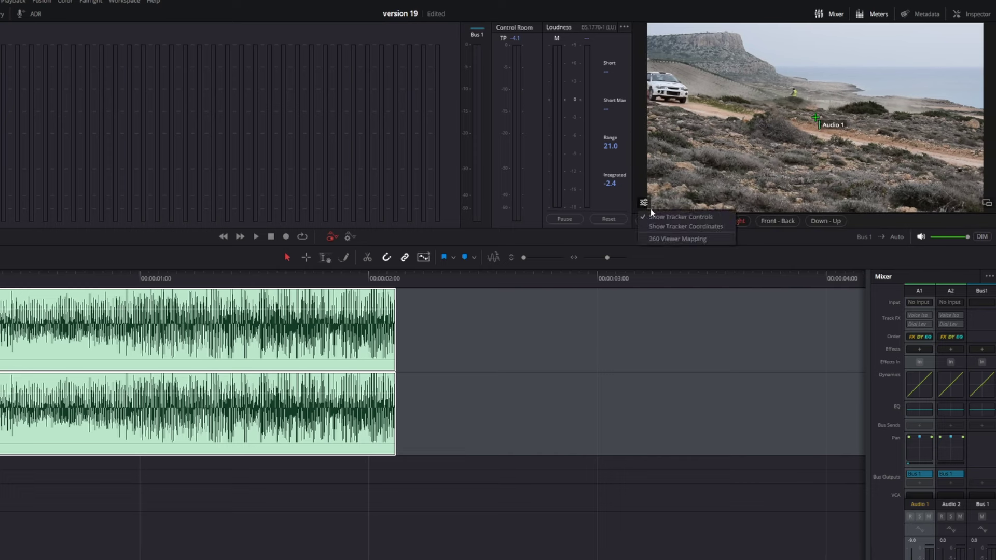
click(674, 227)
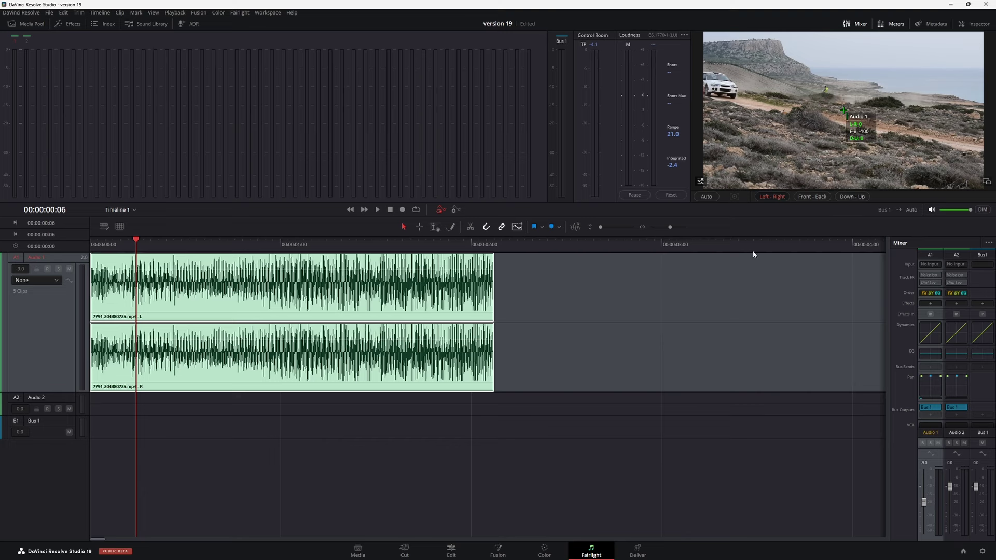
Step: Select the Audio 1 clip and set an out point at 00:00:02:02
click(92, 247)
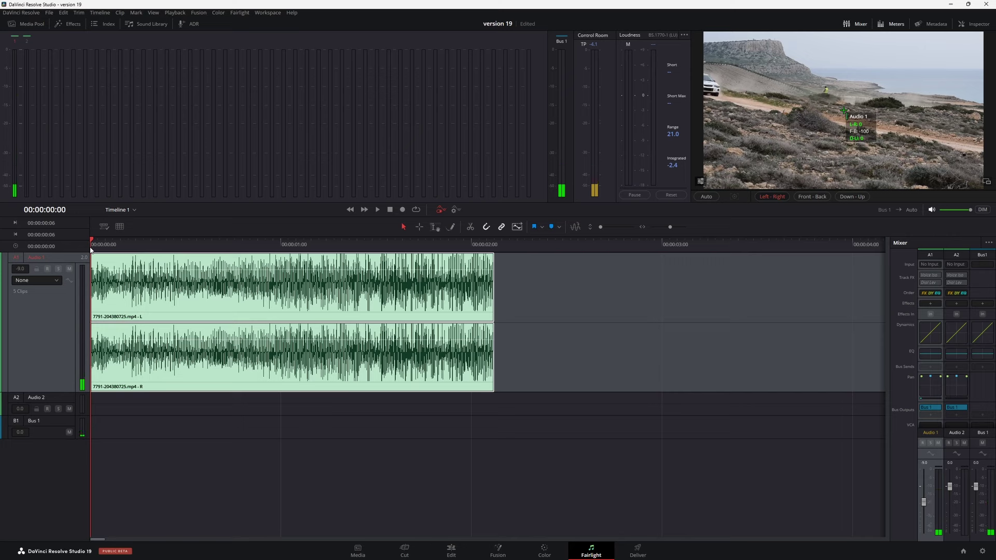
click(366, 255)
key(space)
drag(413, 245, 491, 247)
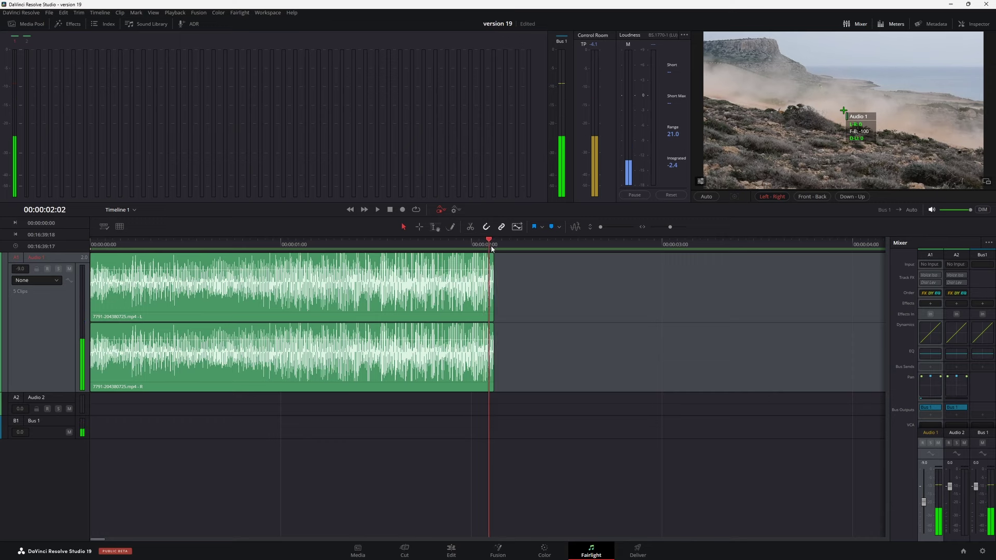
key(o)
key(j)
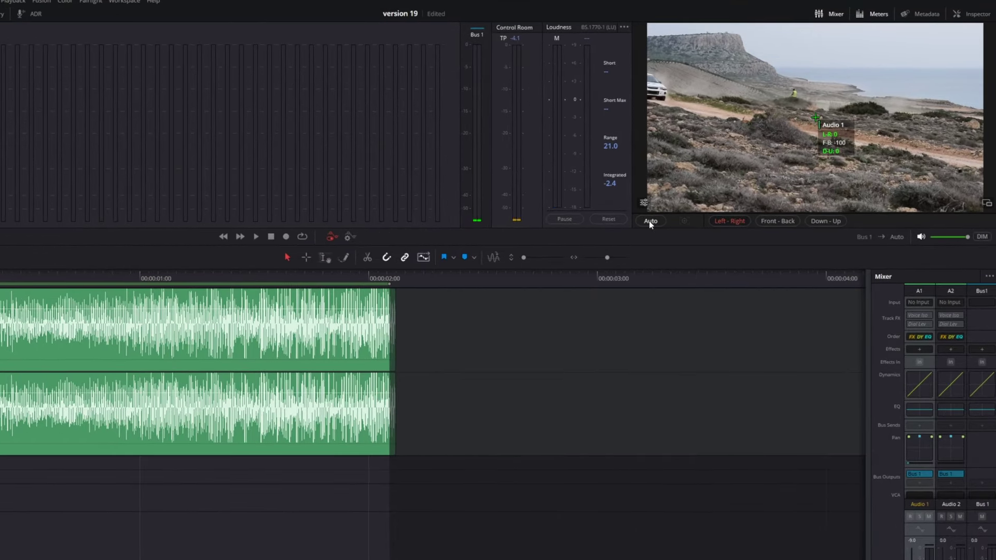
Step: Enable Auto, place the Audio 1 pan marker on the car, and generate IntelliTrack pan data
click(650, 221)
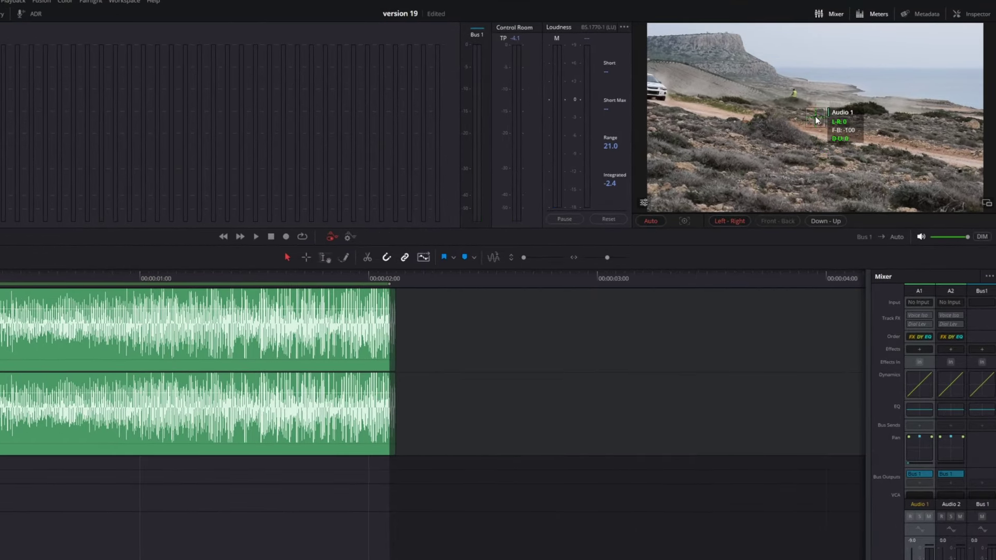
drag(815, 120, 658, 91)
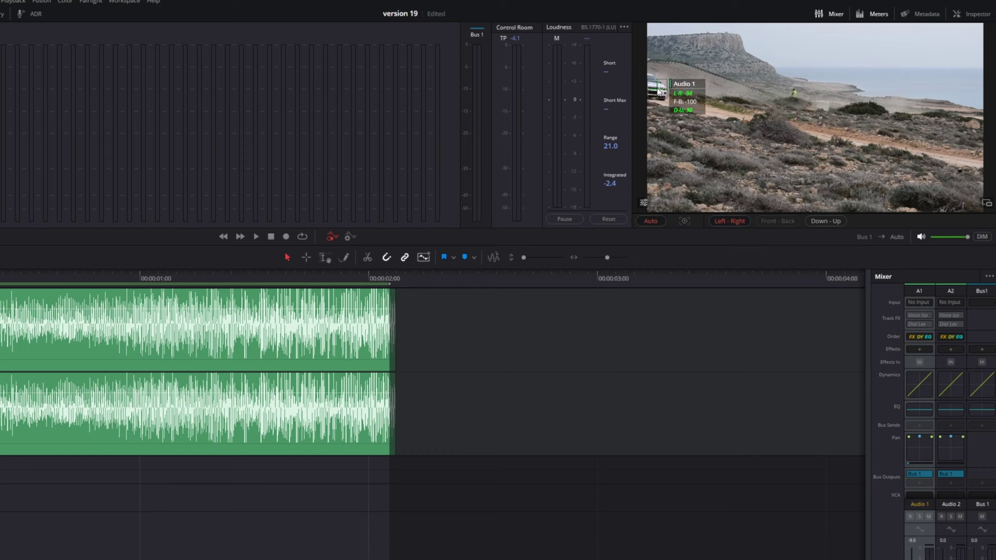
click(683, 221)
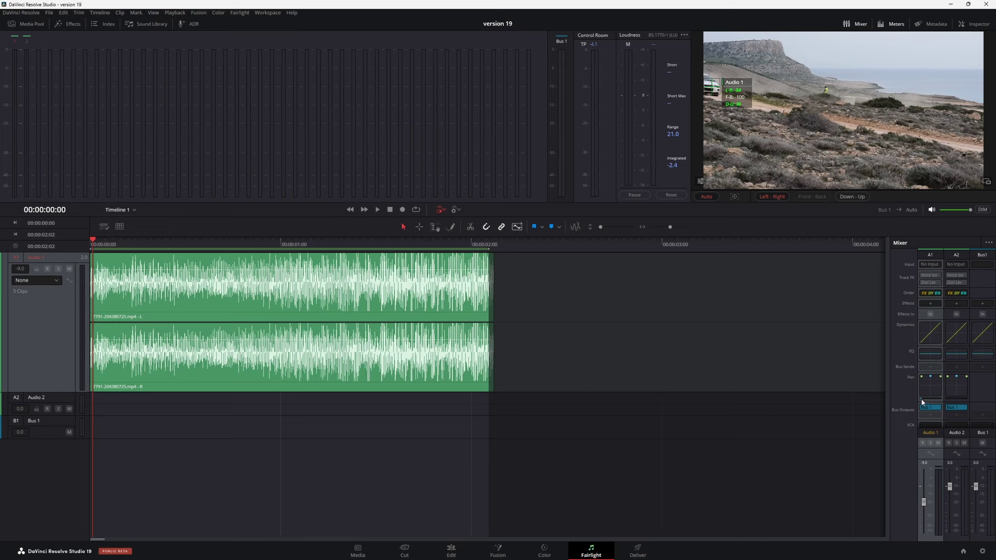
Step: Show the Pan > L/R Pan automation curve on A1 and play back the tracked audio
click(58, 281)
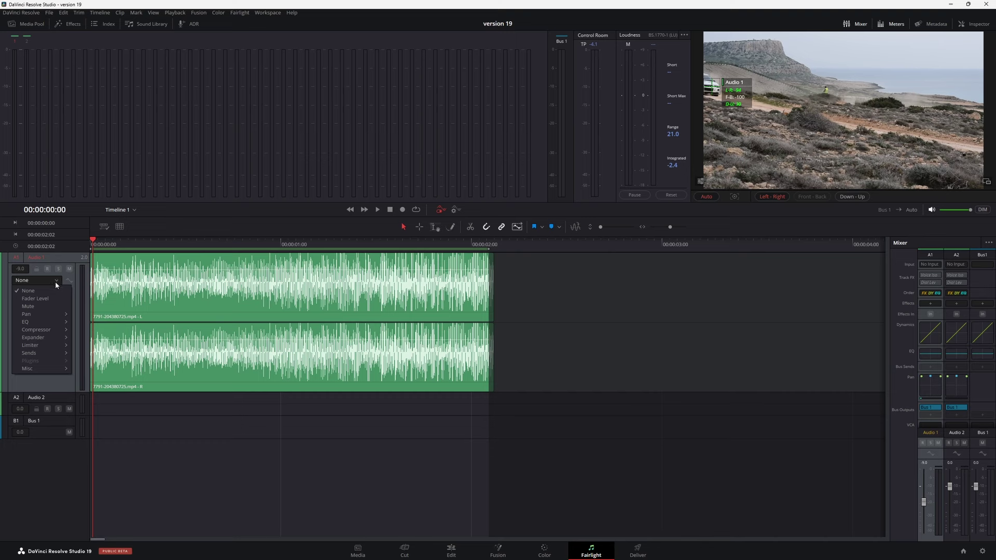
mouse_move(51, 315)
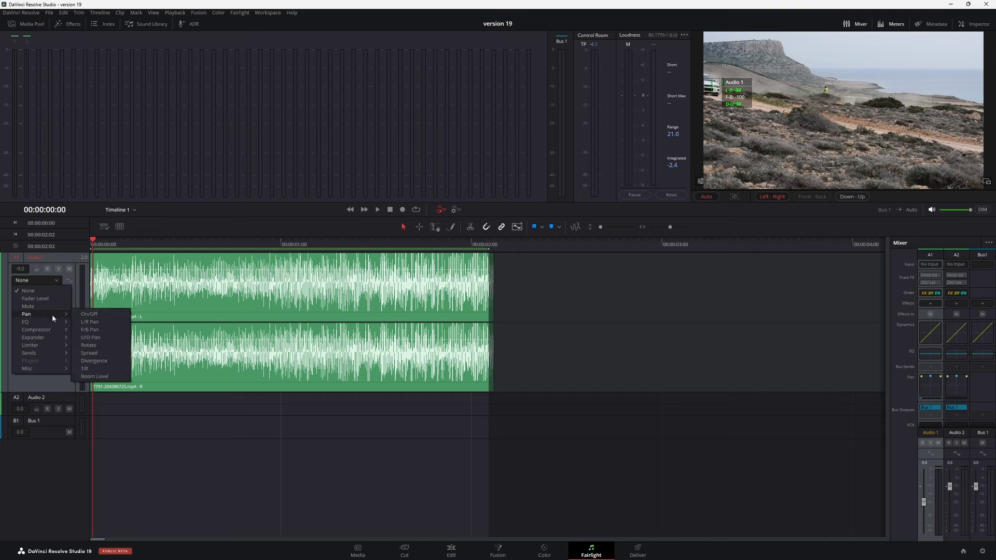
click(98, 314)
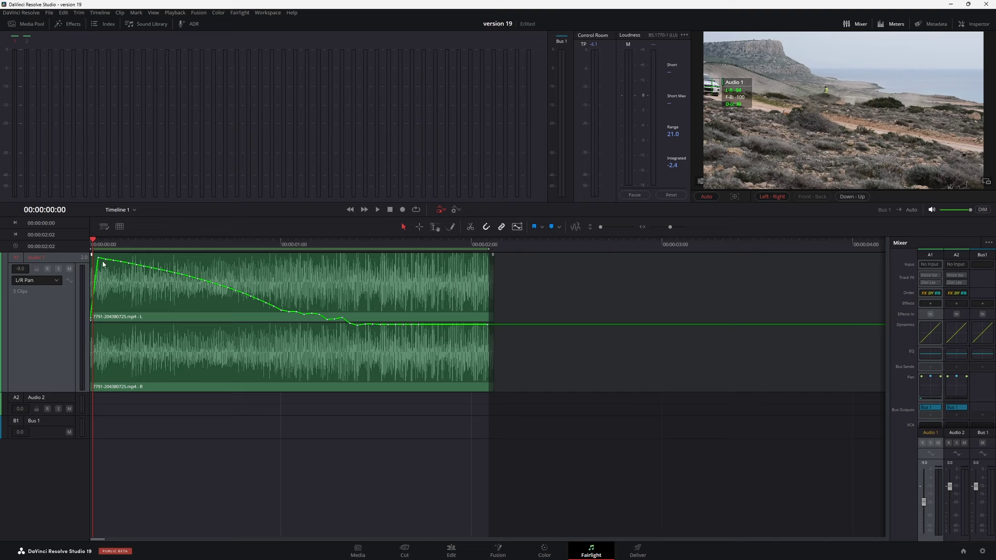
key(space)
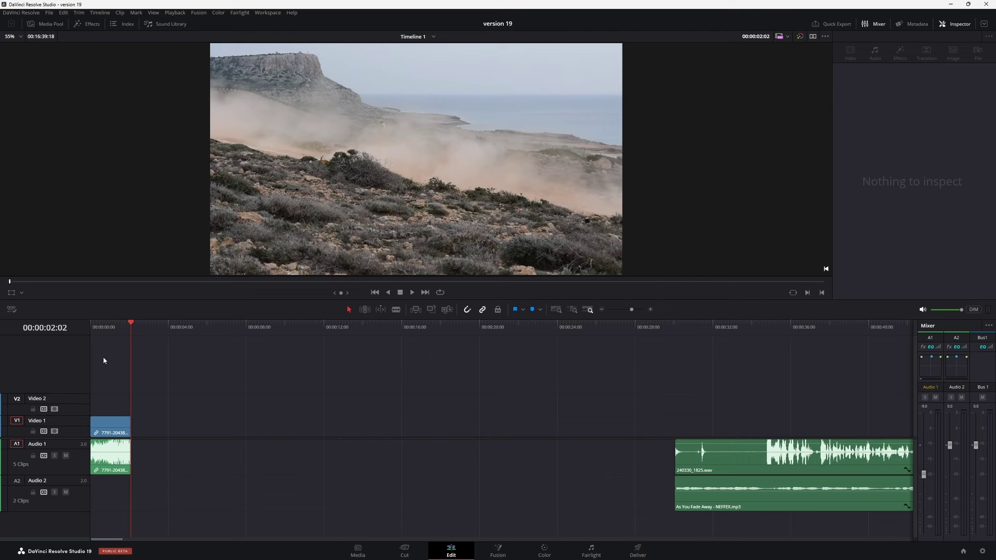
Step: On the Color page, open the Tracker palette and set the tracking method to IntelliTrack
click(99, 326)
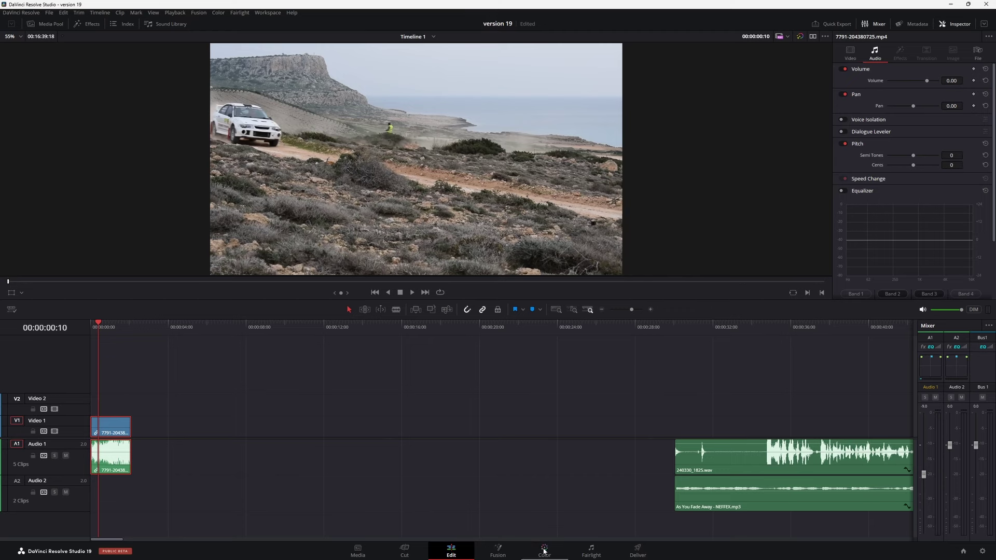
click(544, 543)
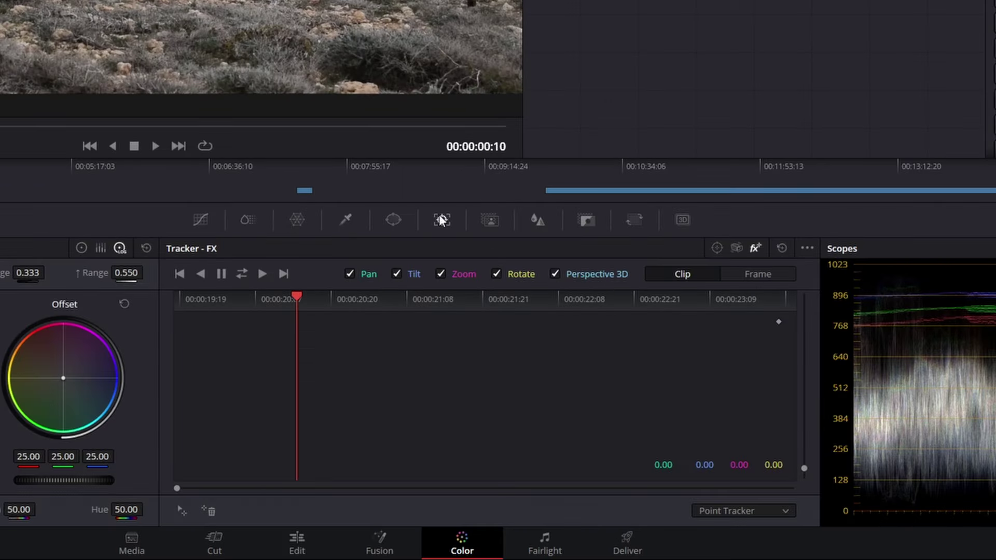
click(394, 220)
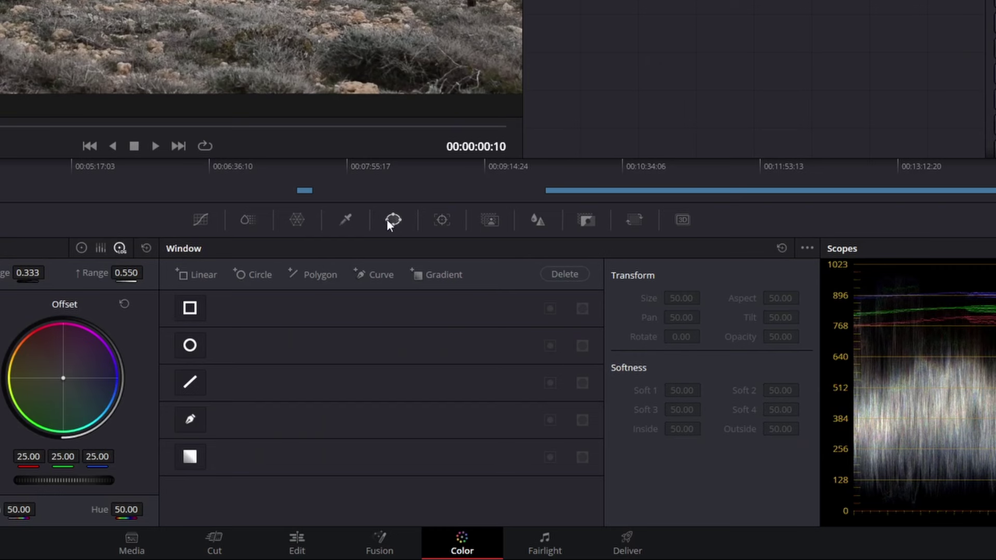
click(438, 220)
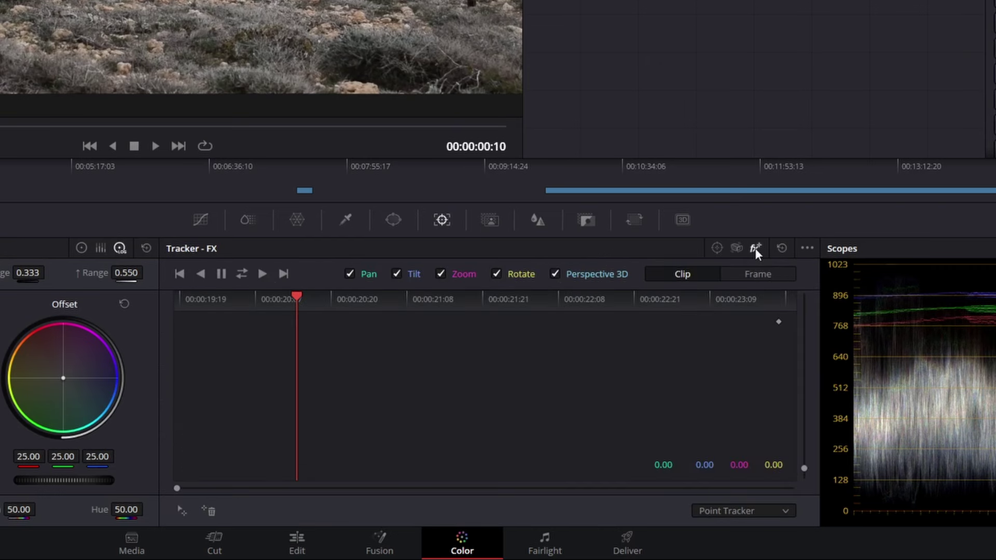
click(756, 511)
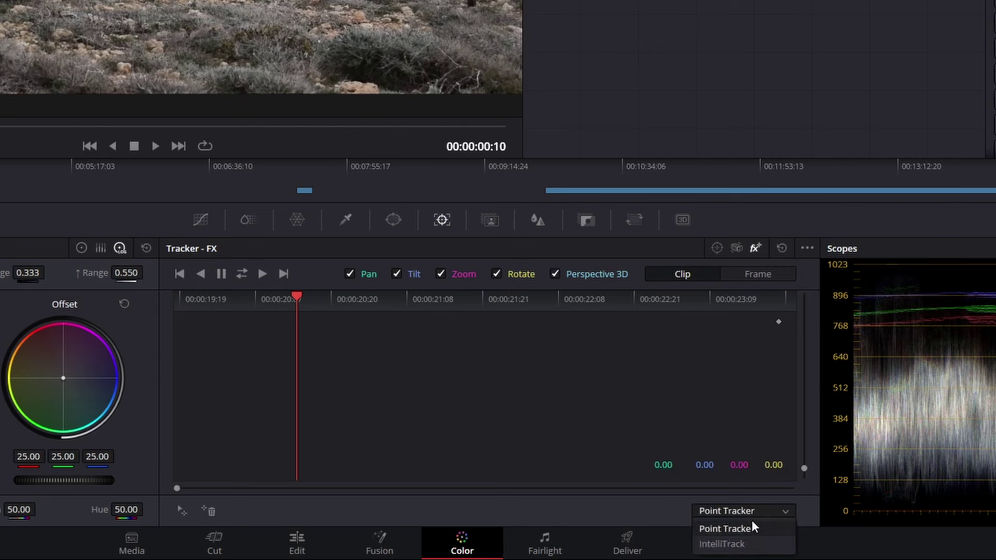
click(748, 544)
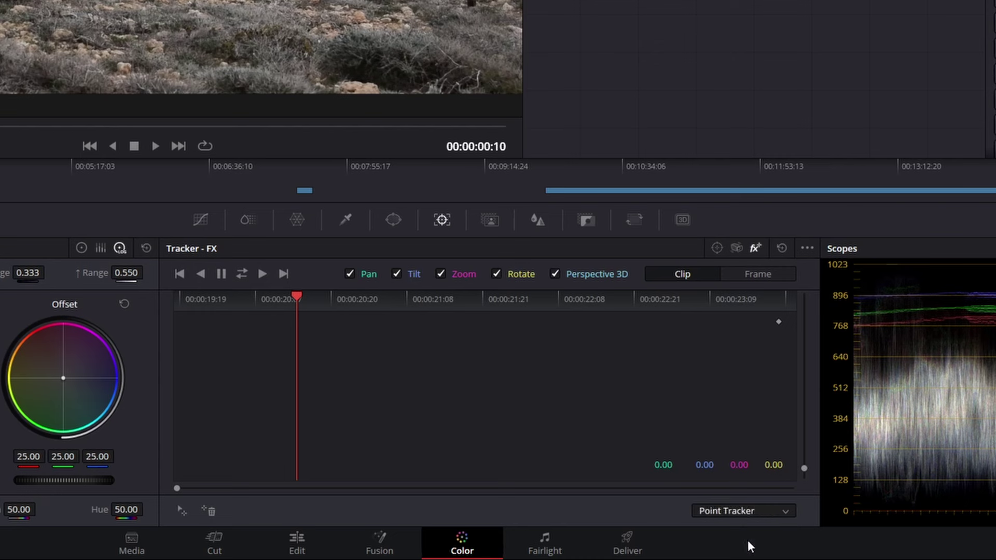
Step: Add a tracker point on the car, track it forward, then return to the Edit page
click(184, 511)
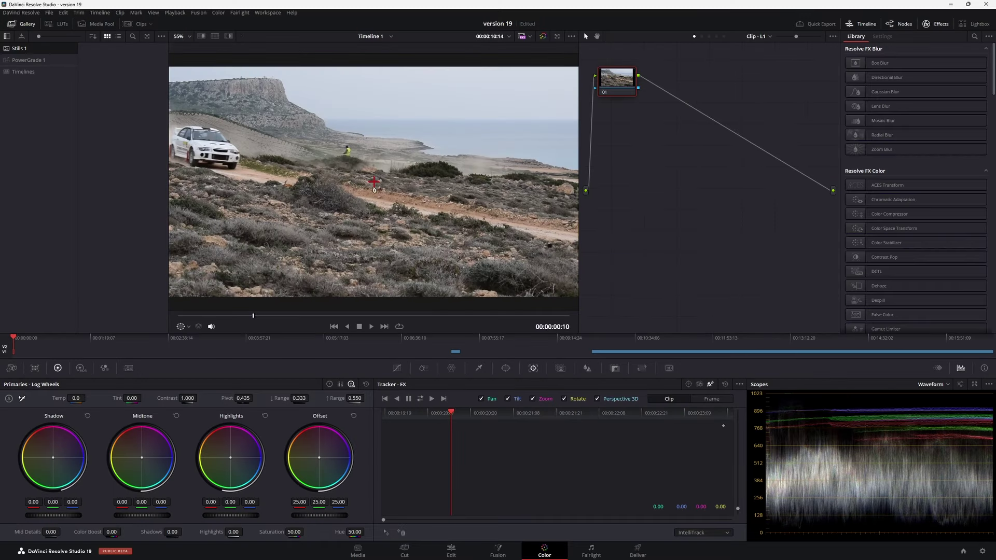
drag(374, 182, 216, 151)
click(420, 400)
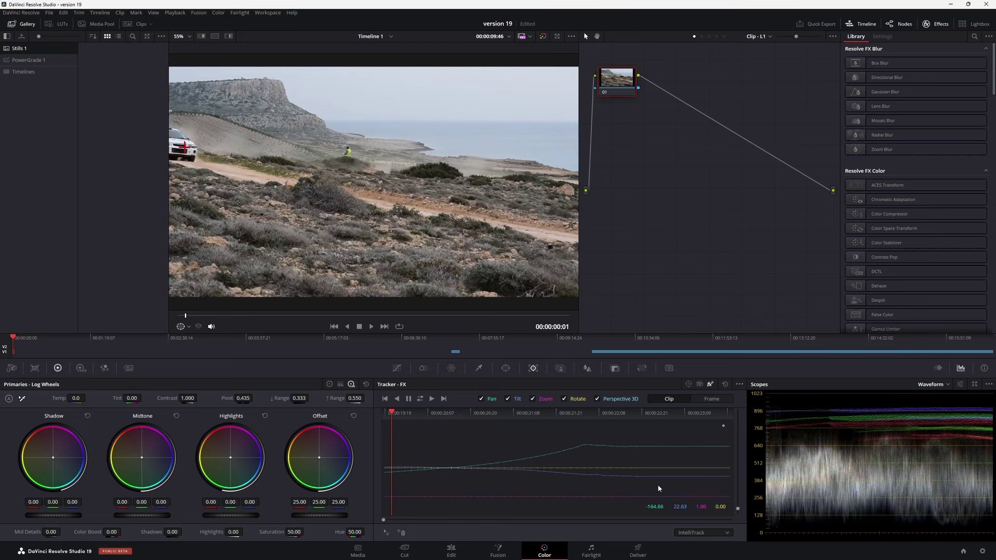
key(shift+4)
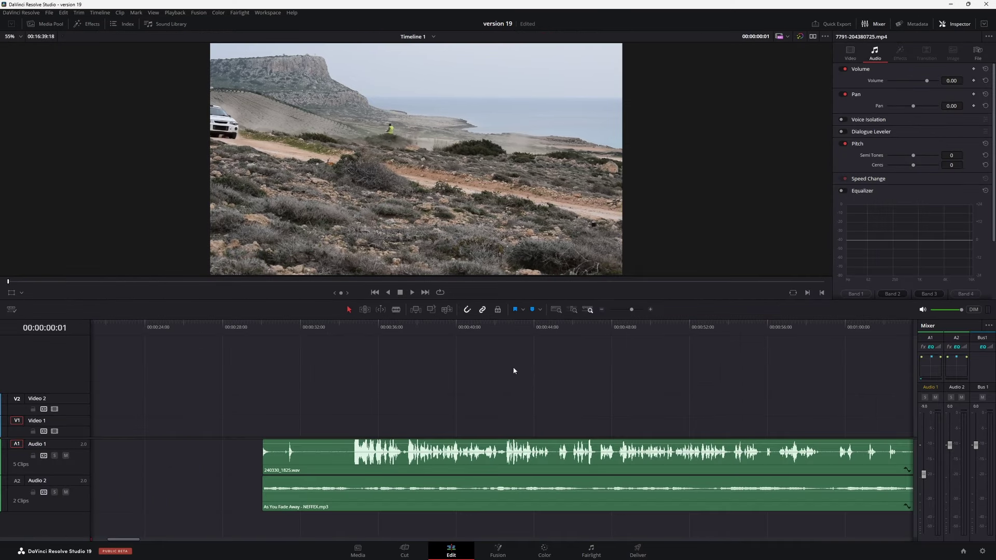
Step: Select 240330_1825.wav, show Audio 1's Inspector settings, and audition it from 00:00:35:00
click(332, 465)
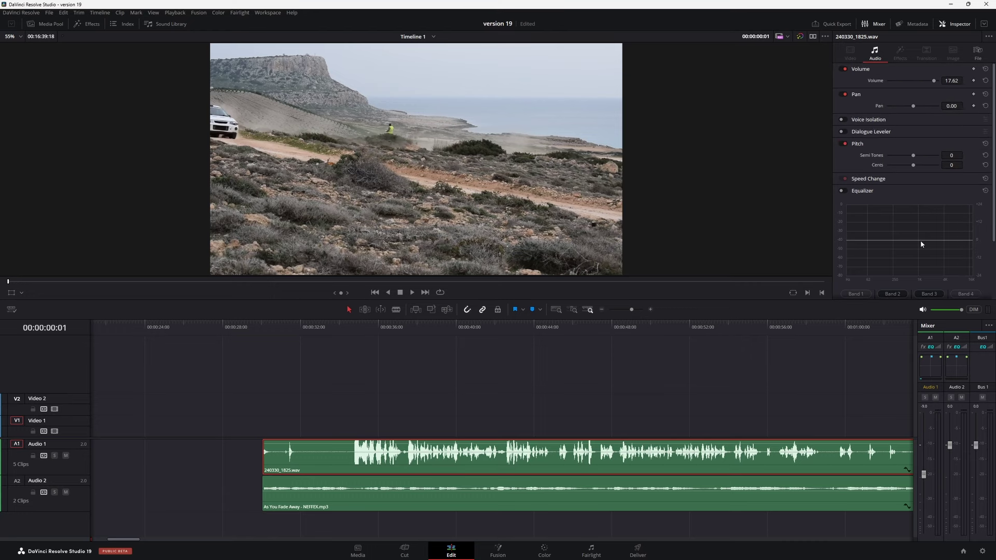
click(74, 460)
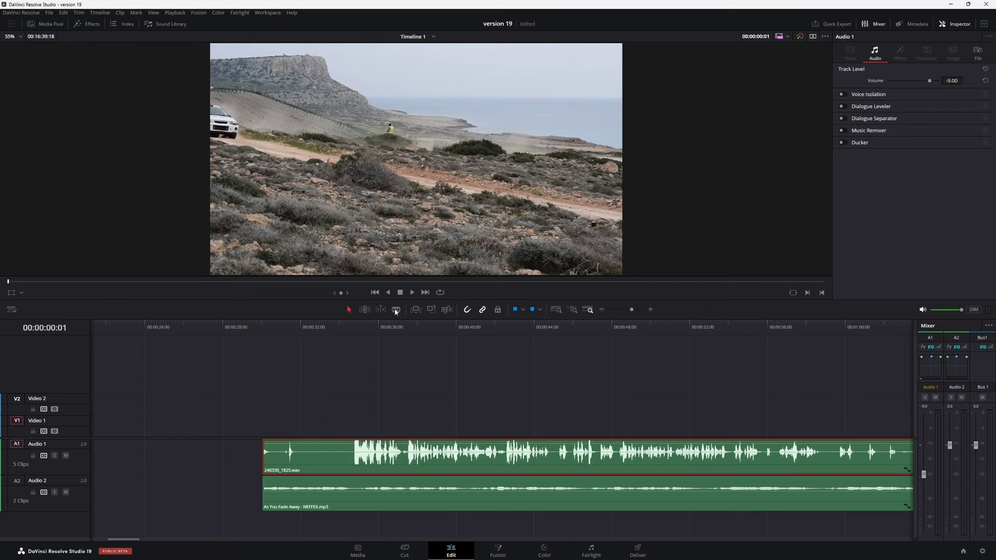
click(359, 329)
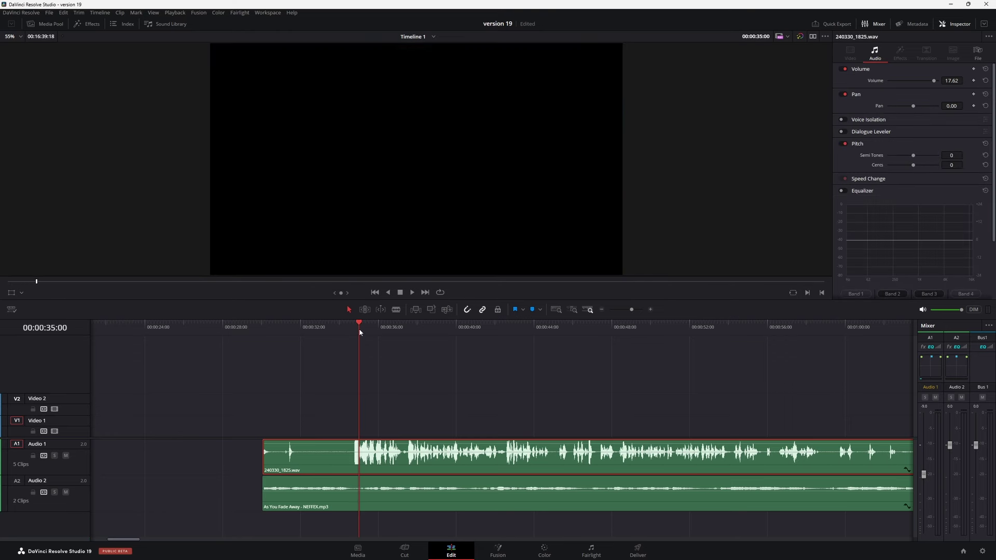
key(space)
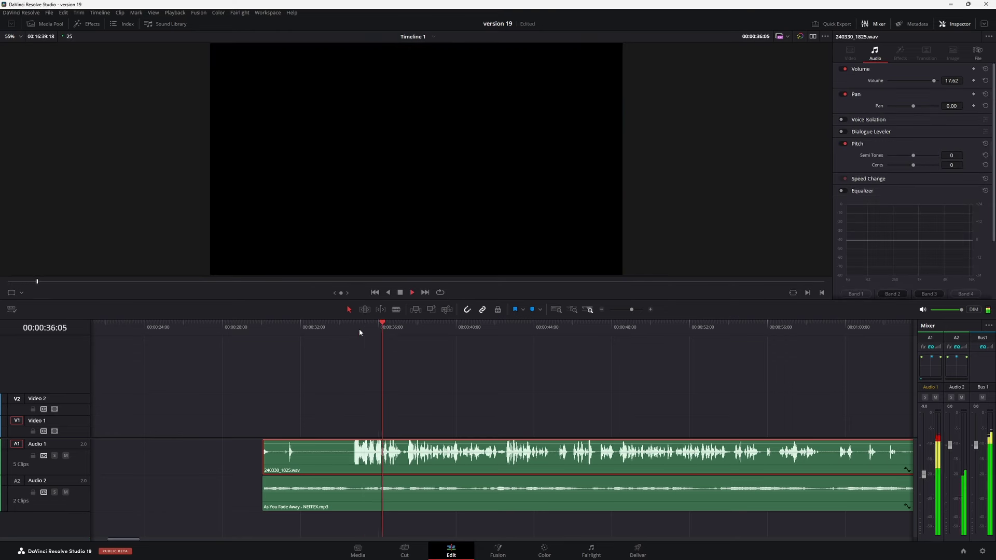
key(space)
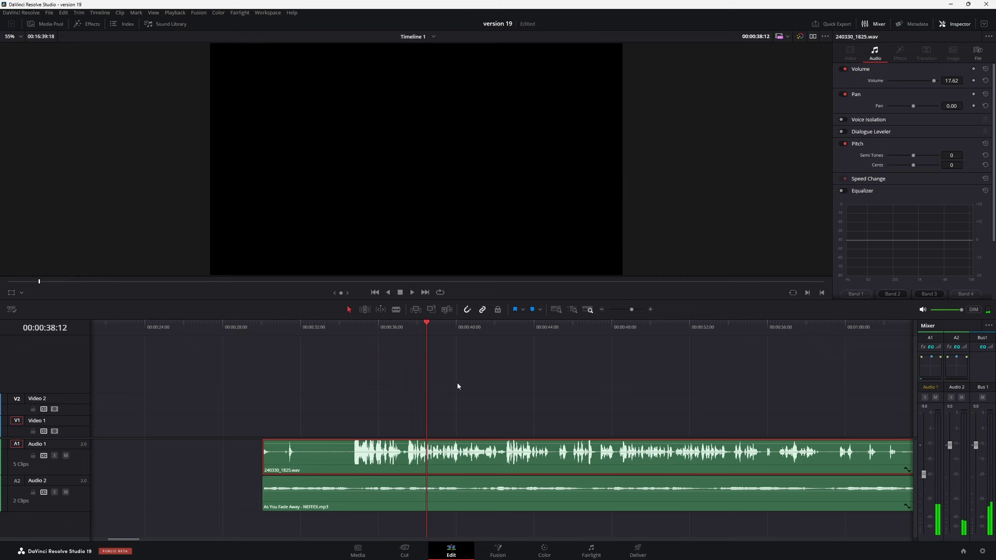
key(Up)
Step: Enable Ducker in the Audio 1 Inspector and open the TkFx Ducker plugin window
click(77, 468)
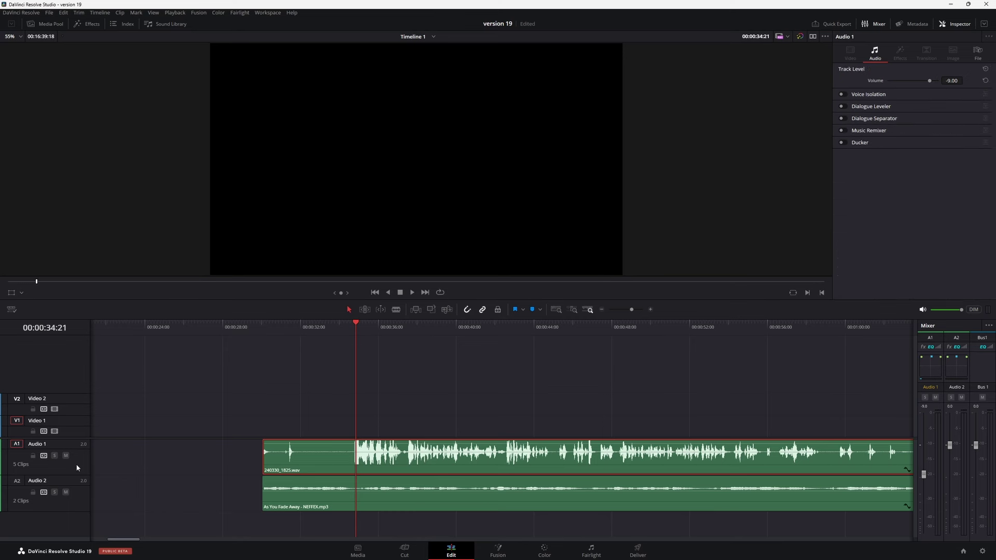
click(842, 143)
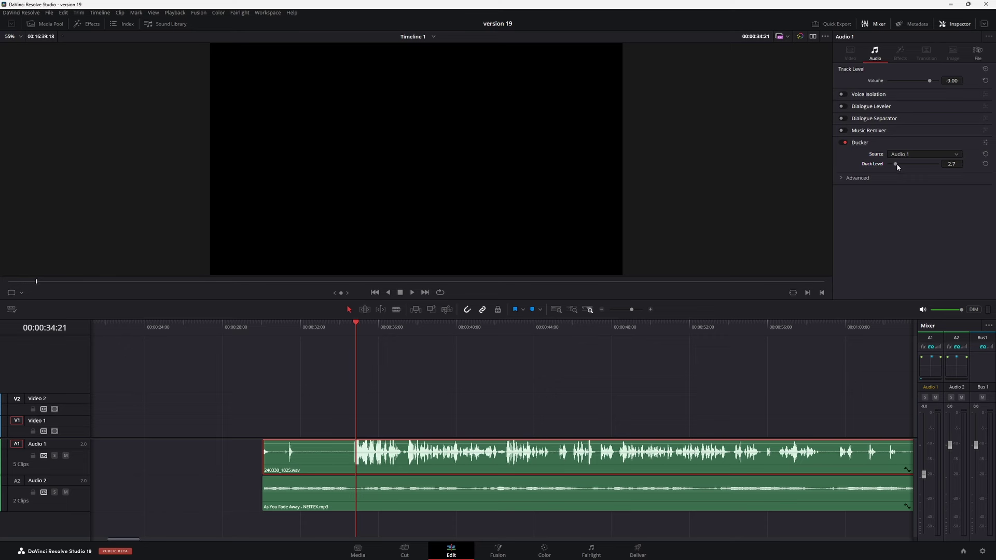
click(986, 143)
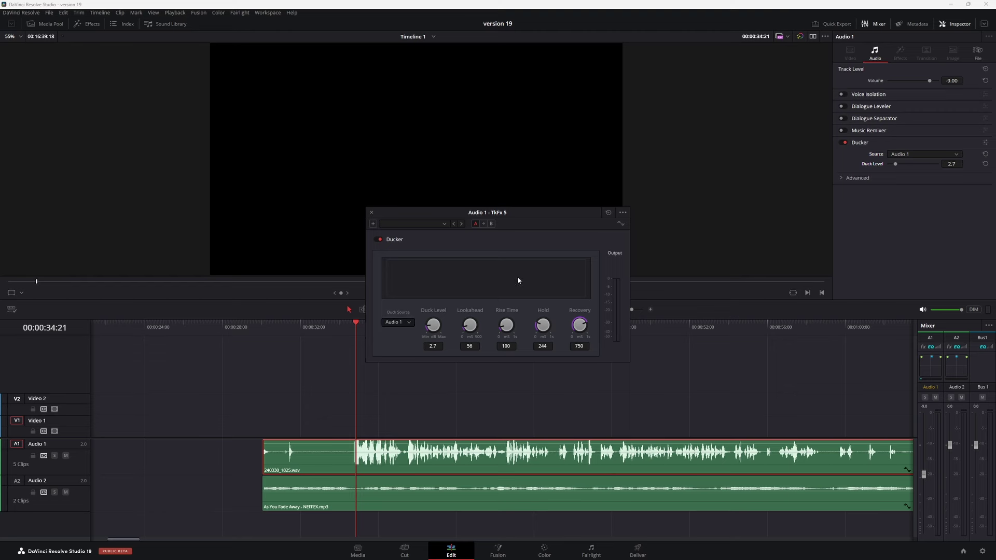
Step: Replay the interview with the Ducker bypassed and re-enabled to compare the sound
drag(575, 212, 673, 157)
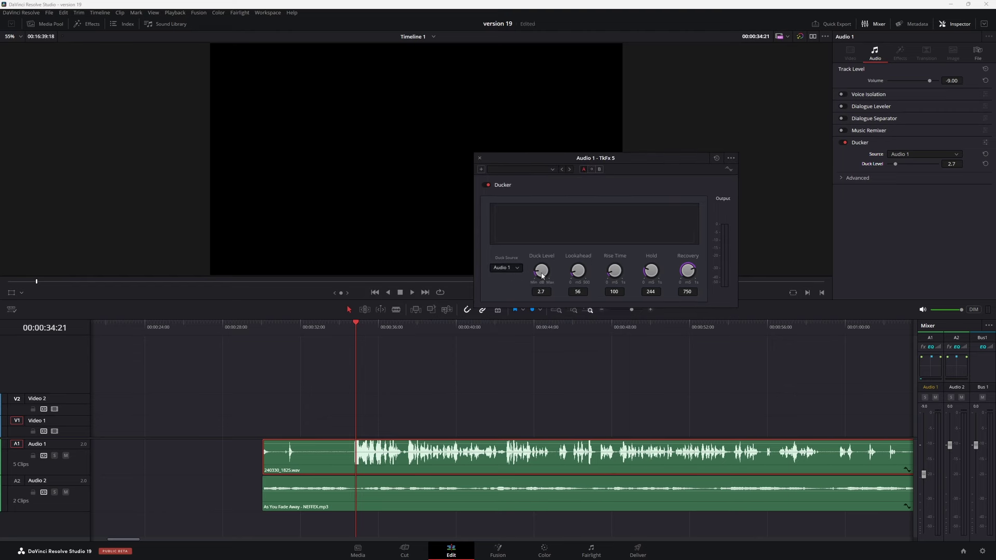
key(space)
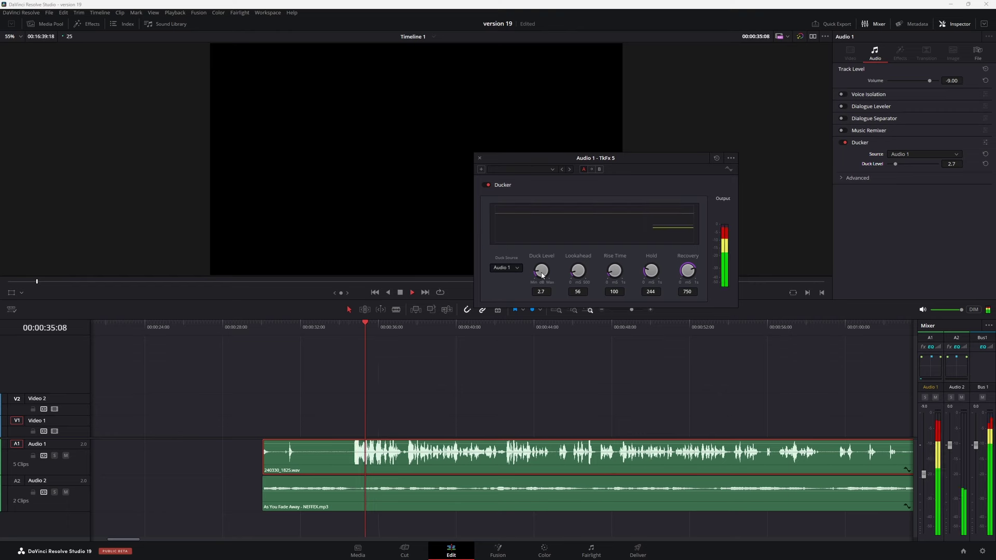
key(space)
click(362, 326)
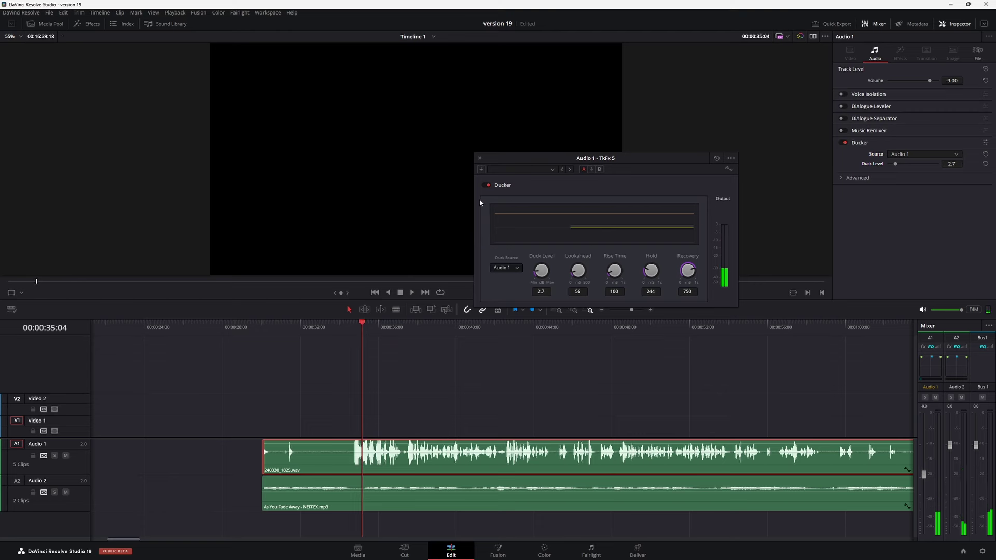
click(487, 186)
click(354, 326)
key(space)
key(space)
click(487, 186)
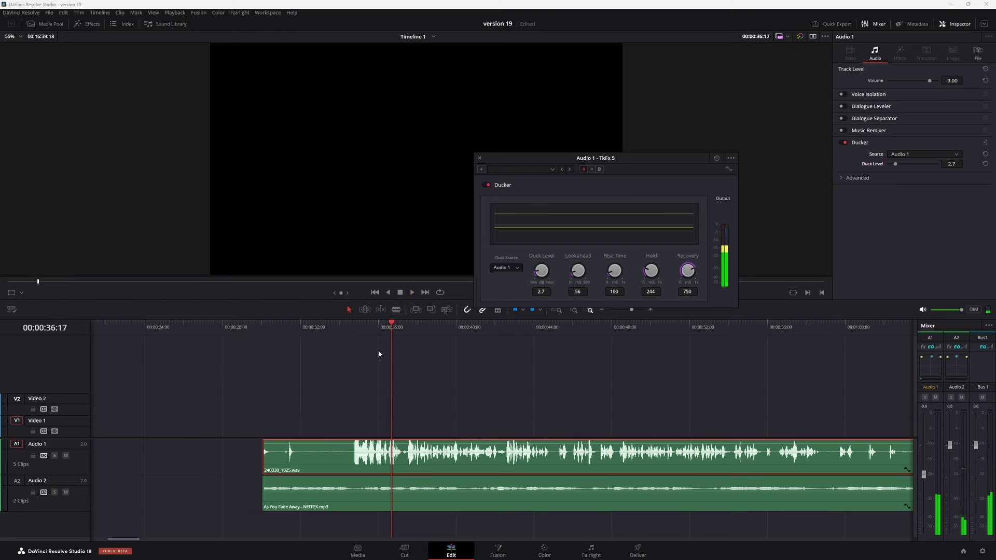
click(356, 328)
key(space)
Step: Raise the duck level to about 8.4 during playback and save the project
mouse_move(541, 270)
mouse_down()
mouse_move(560, 269)
mouse_move(517, 328)
mouse_up()
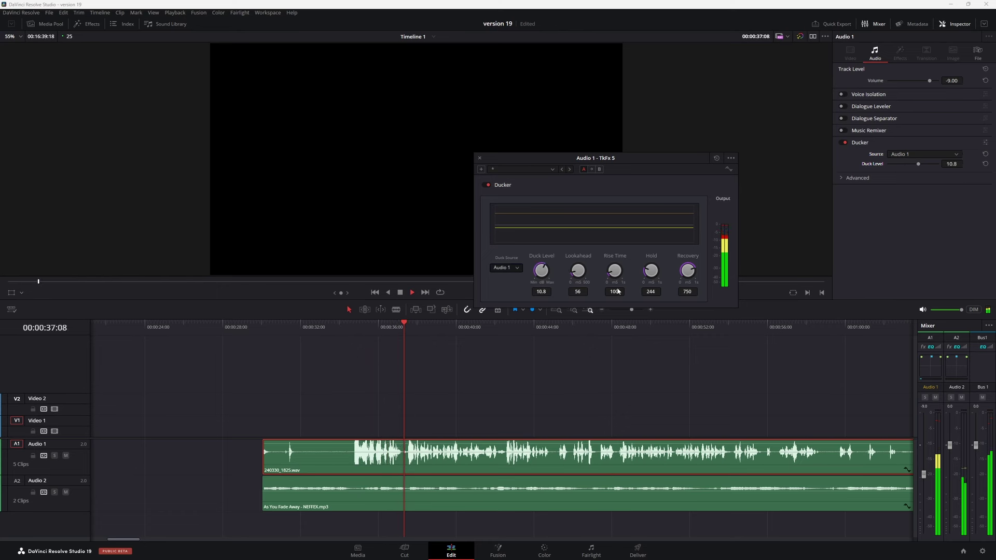
key(space)
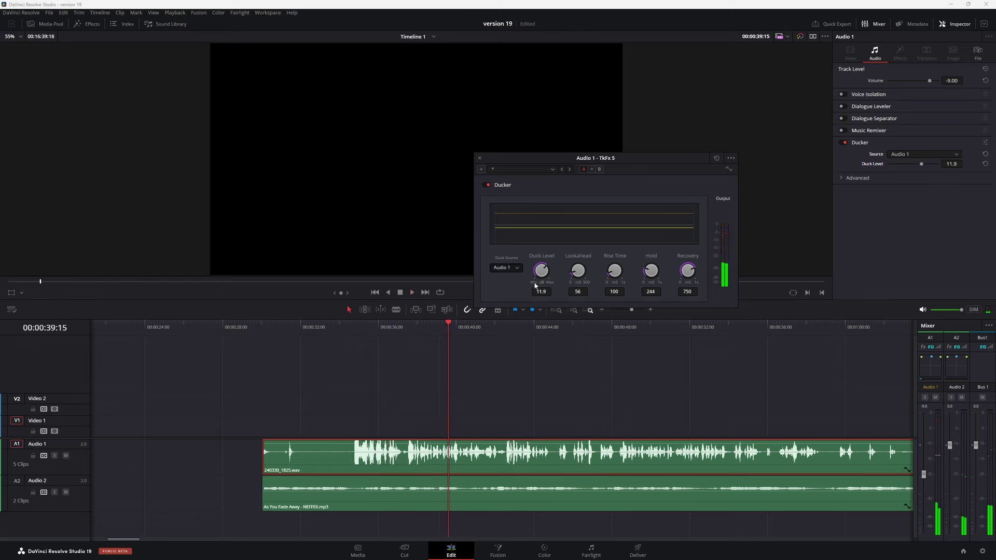
key(ctrl+s)
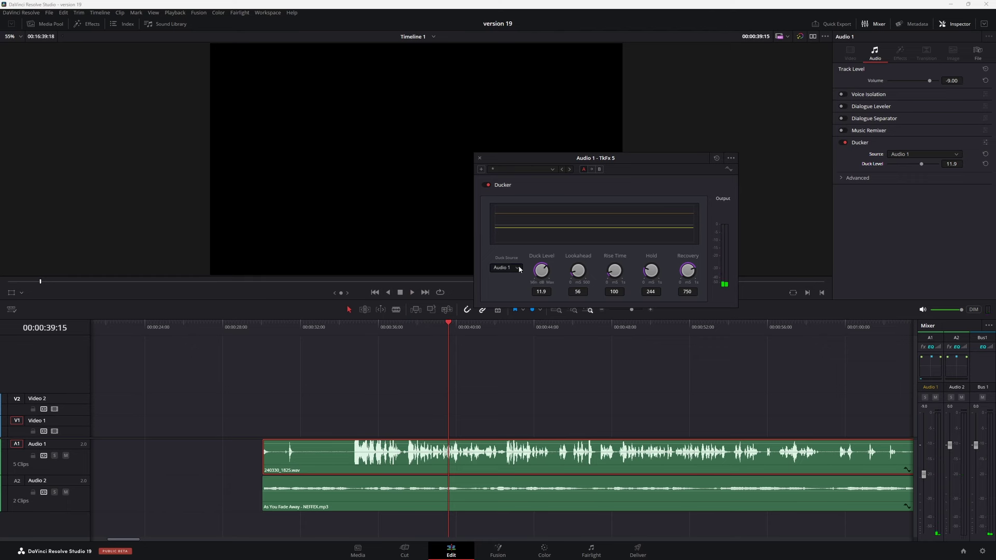
Step: Set Duck Source to Audio 2, raise duck level to 13.1, then turn the Ducker off
click(519, 270)
click(505, 285)
click(357, 331)
key(space)
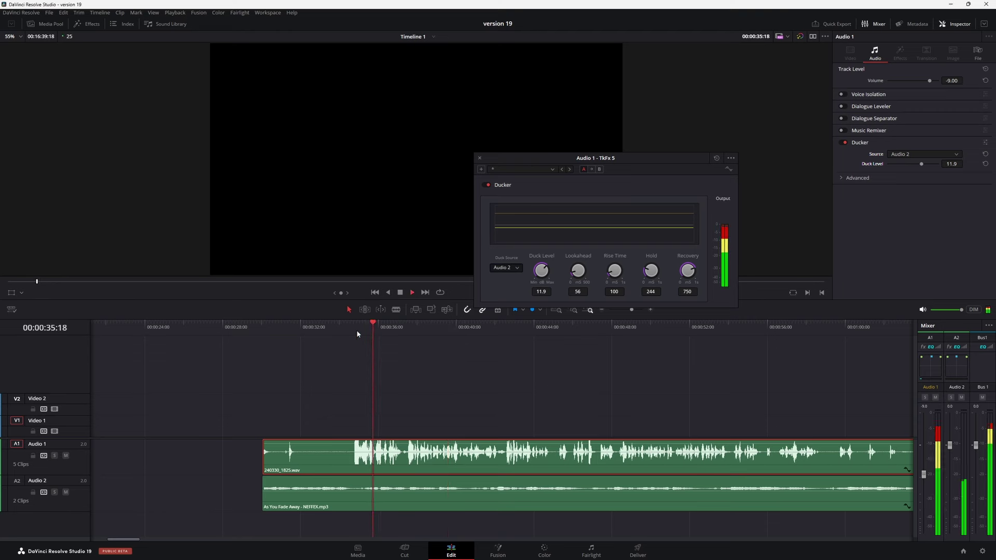
mouse_move(541, 270)
mouse_down()
mouse_move(566, 275)
mouse_move(524, 269)
mouse_up()
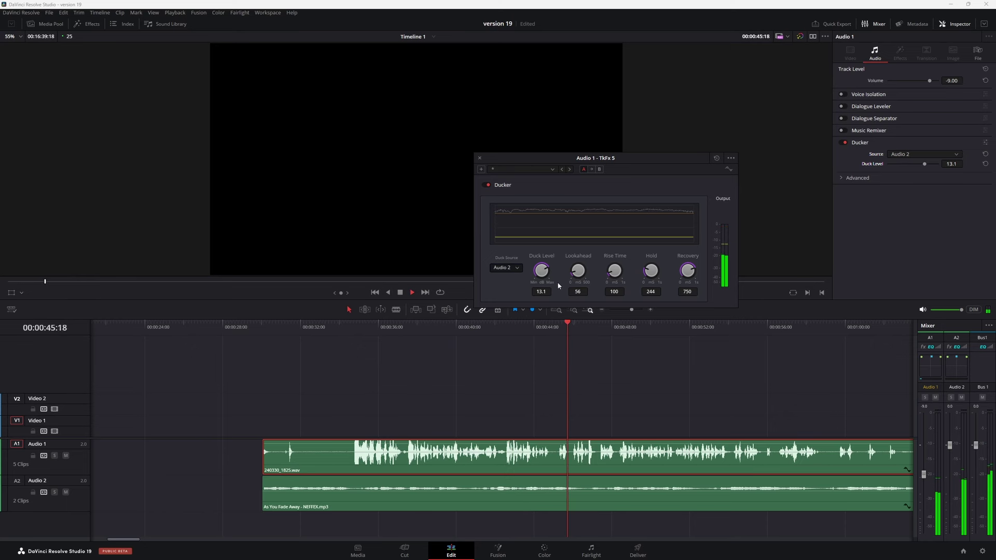
key(space)
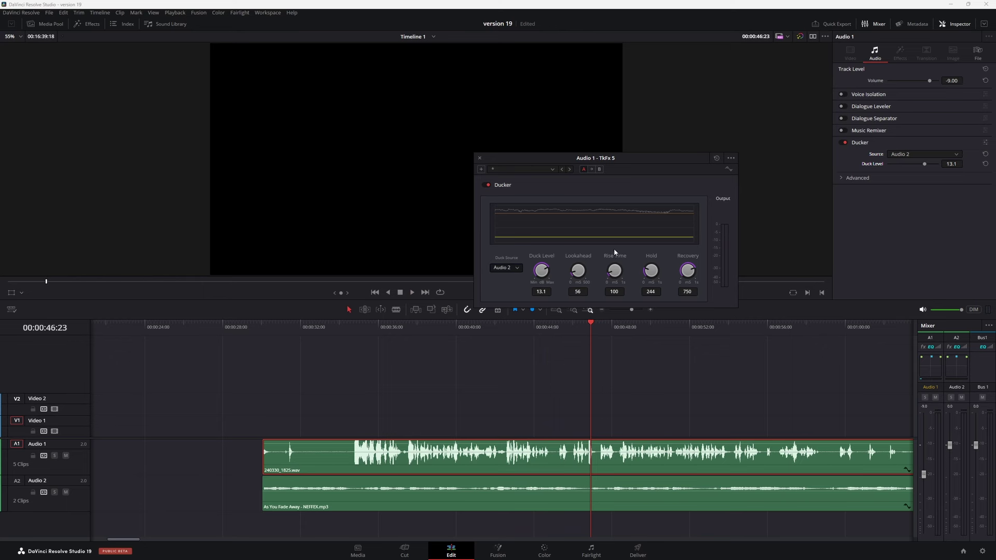
click(842, 143)
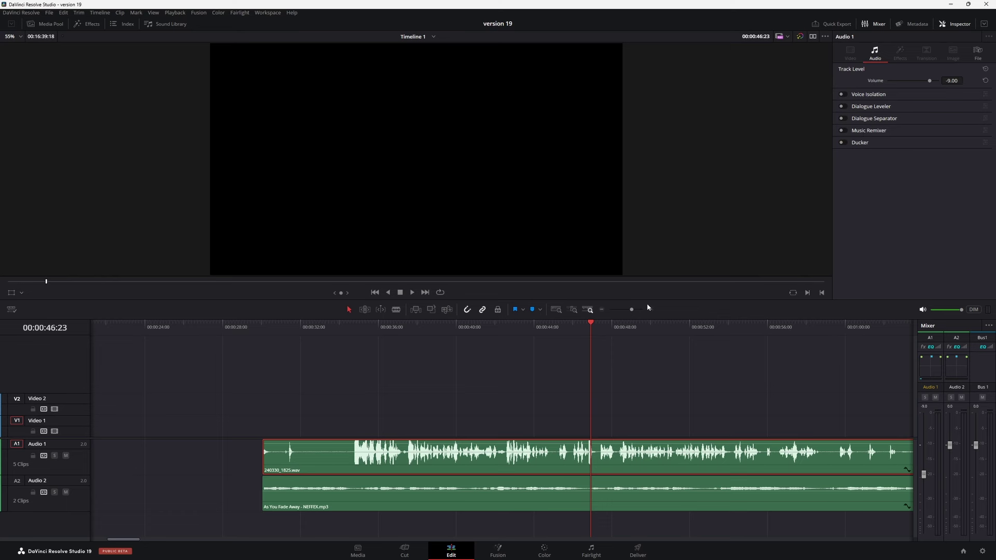
Step: Delete the interview clip from Audio 1, raise the music clip's volume, and play from 00:00:32
click(654, 460)
key(Delete)
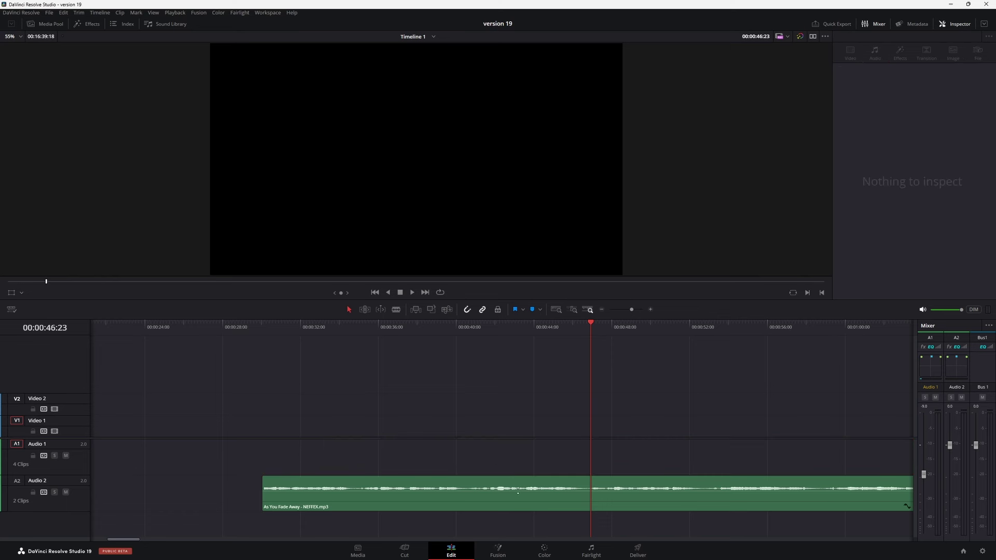
drag(628, 489, 629, 488)
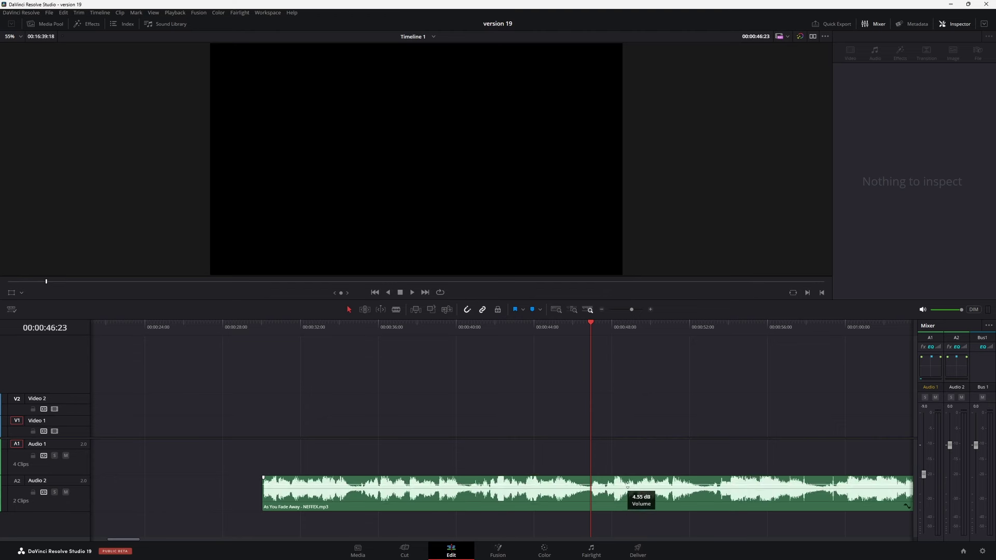
click(315, 332)
key(space)
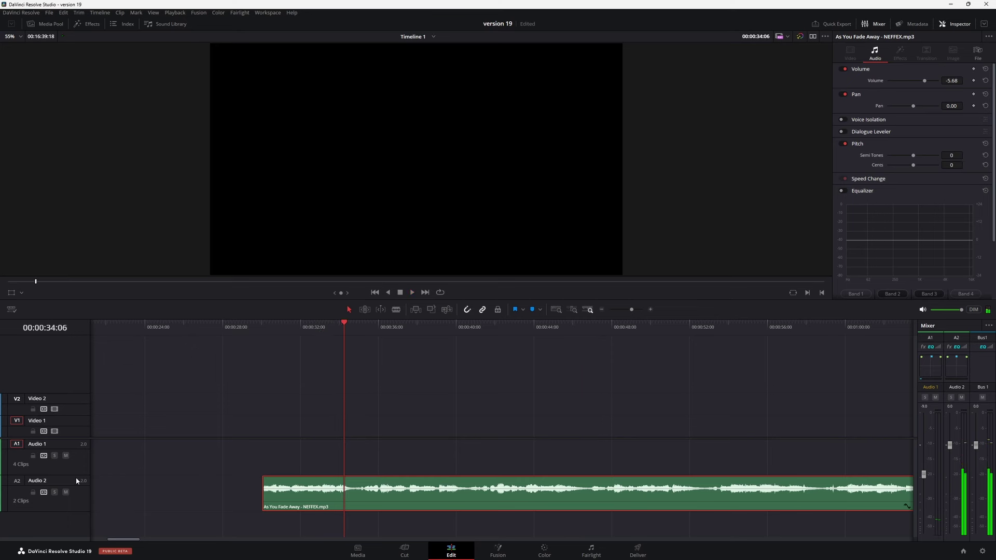
Step: Turn on Music Remixer for the Audio 2 track and listen to the music
click(75, 501)
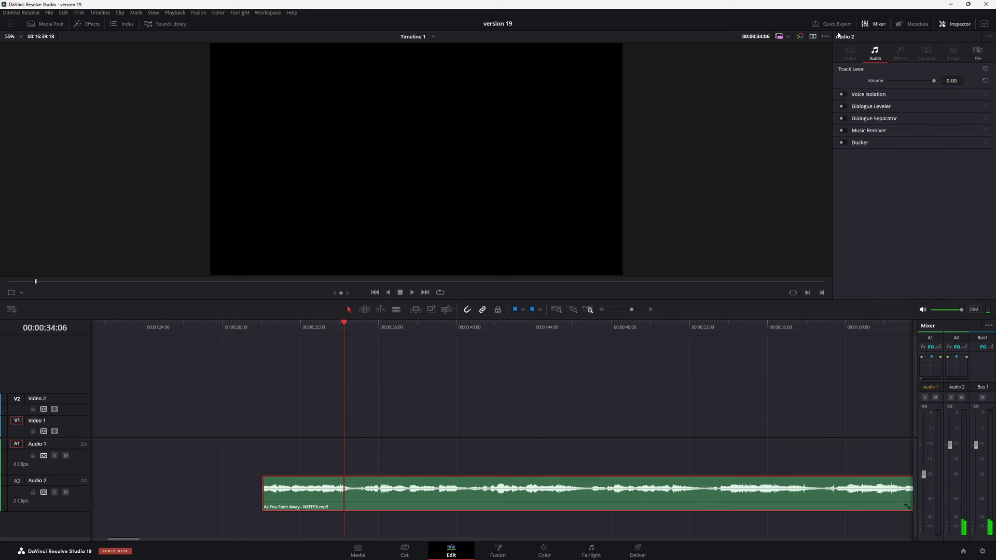
click(842, 130)
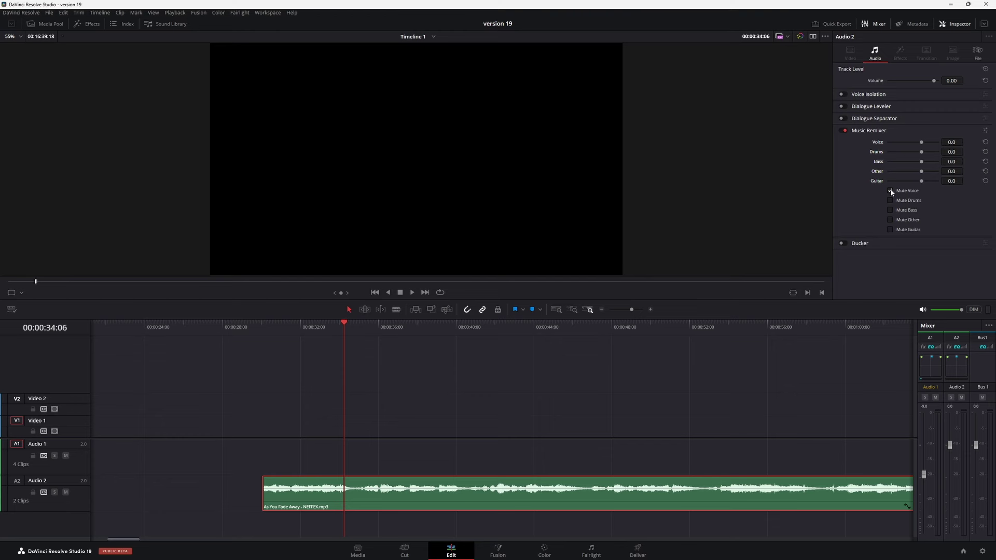
key(space)
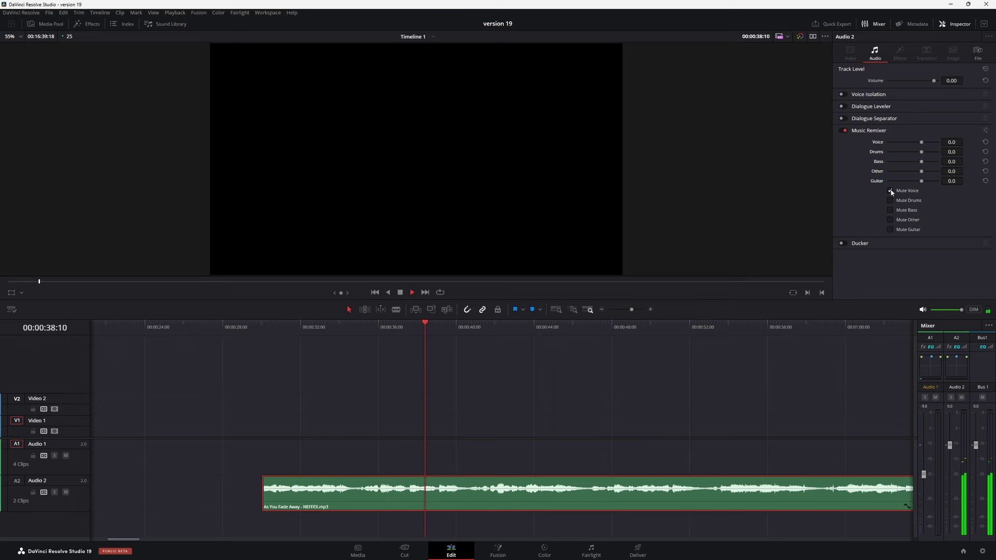
key(space)
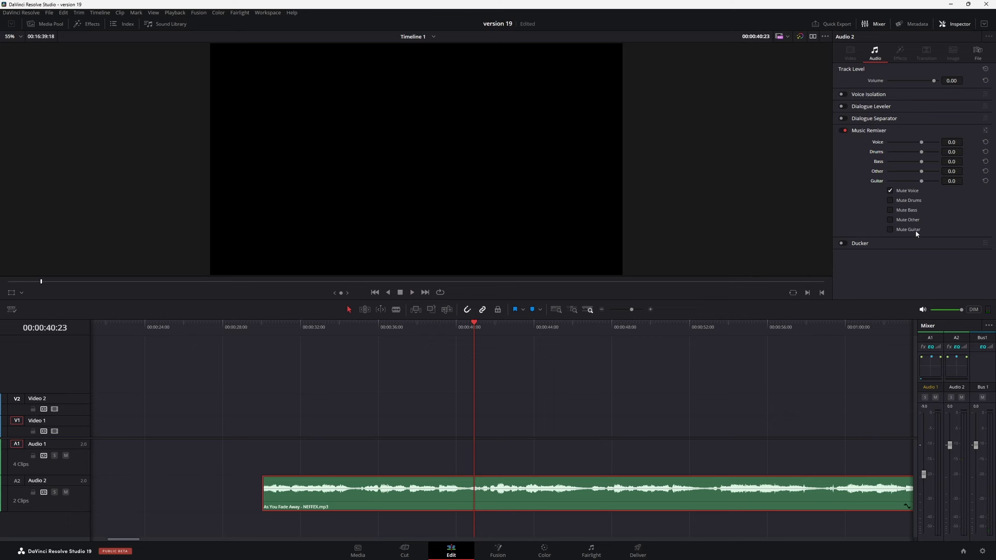
Step: Play from around 1:04 and unmute the Voice stem in Music Remixer
scroll(747, 340, right, 1)
scroll(794, 338, right, 3)
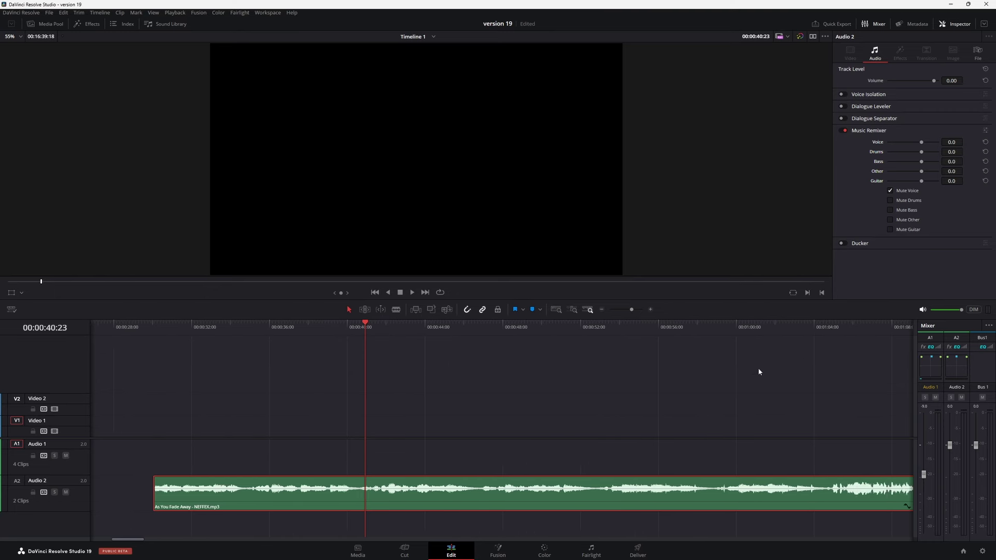
scroll(758, 372, right, 4)
scroll(743, 362, right, 1)
click(641, 326)
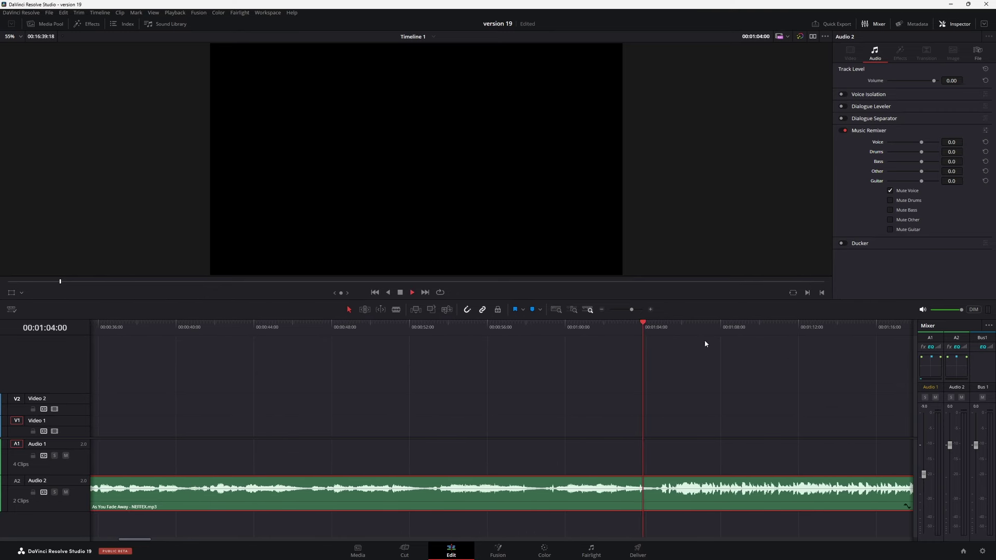
key(space)
click(891, 191)
key(space)
Step: Mute the Drums and Guitar stems and replay the section around 1:05
click(675, 328)
click(890, 200)
click(656, 335)
key(space)
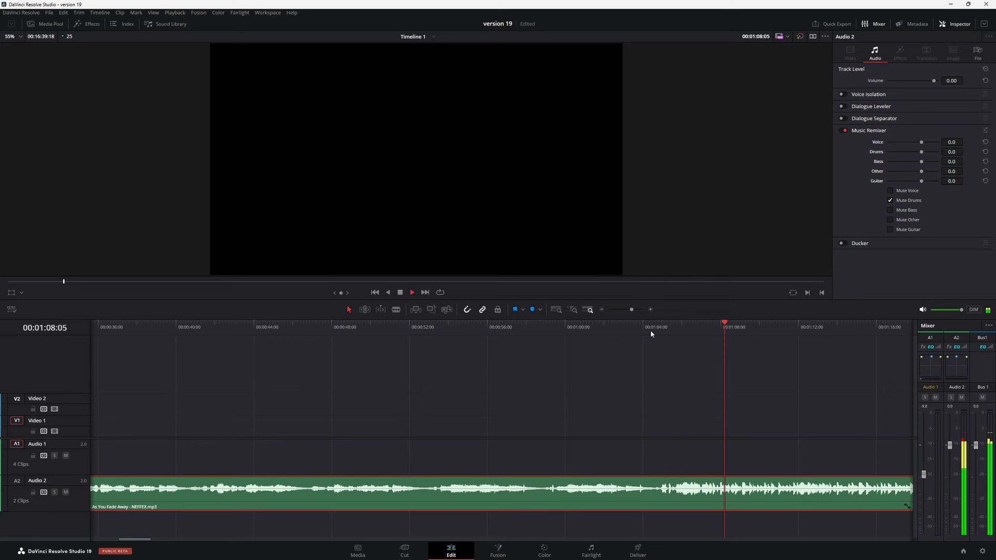
click(887, 229)
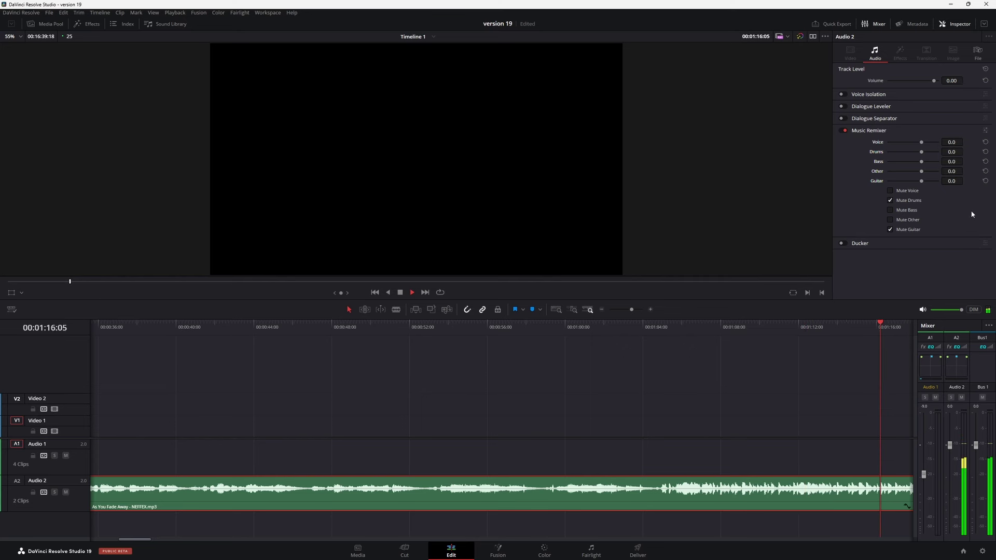
key(space)
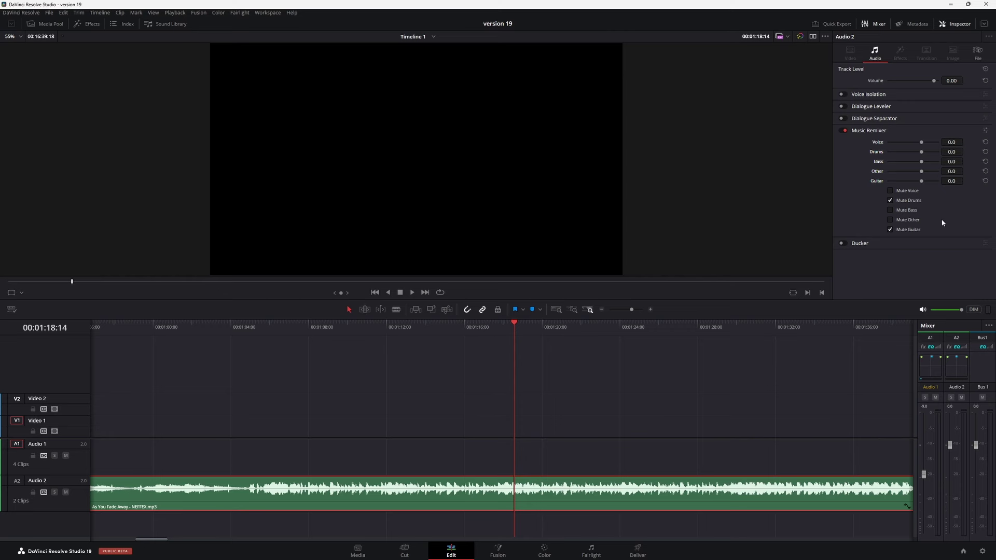
Step: Jump to Compound Clip 1 and switch on Dialogue Separator for the Audio 1 track
key(Down)
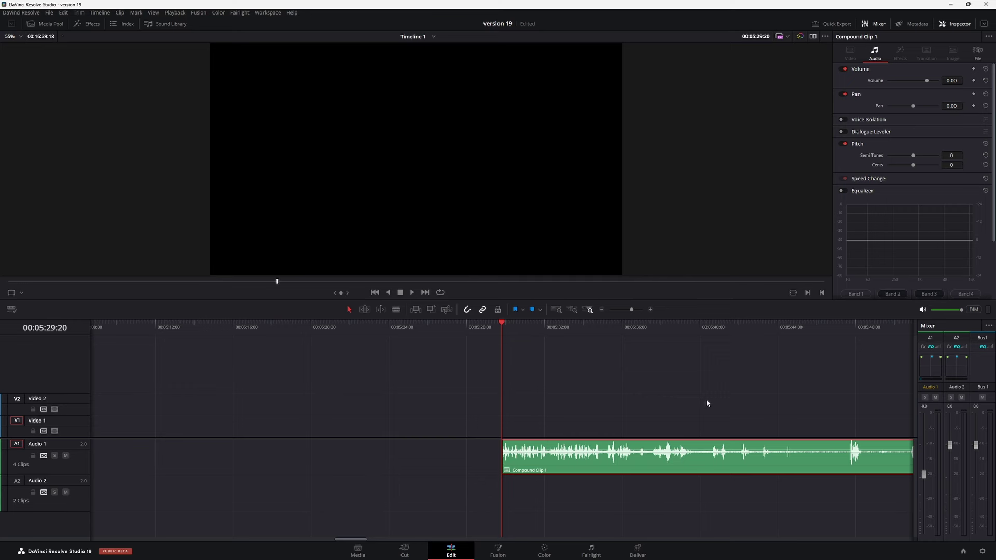
click(77, 466)
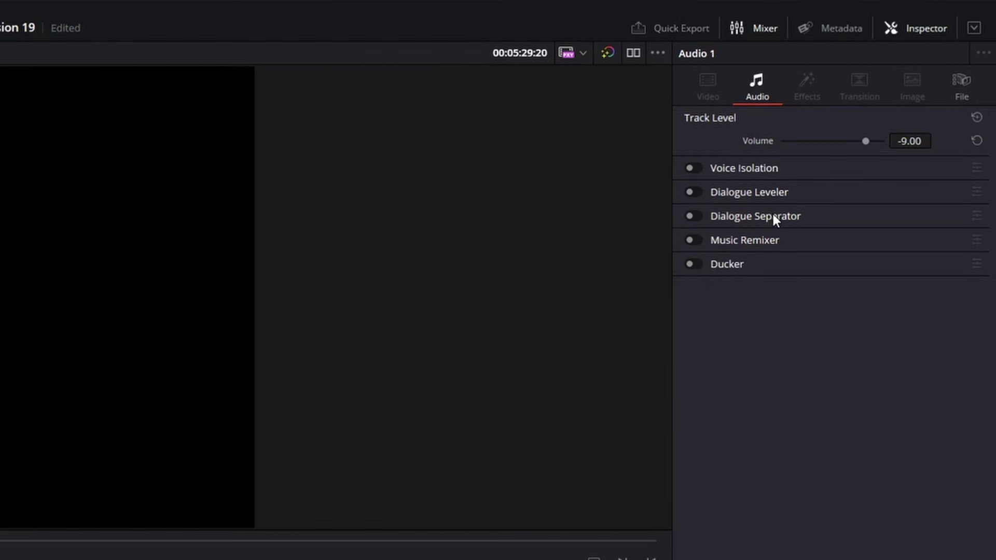
click(695, 216)
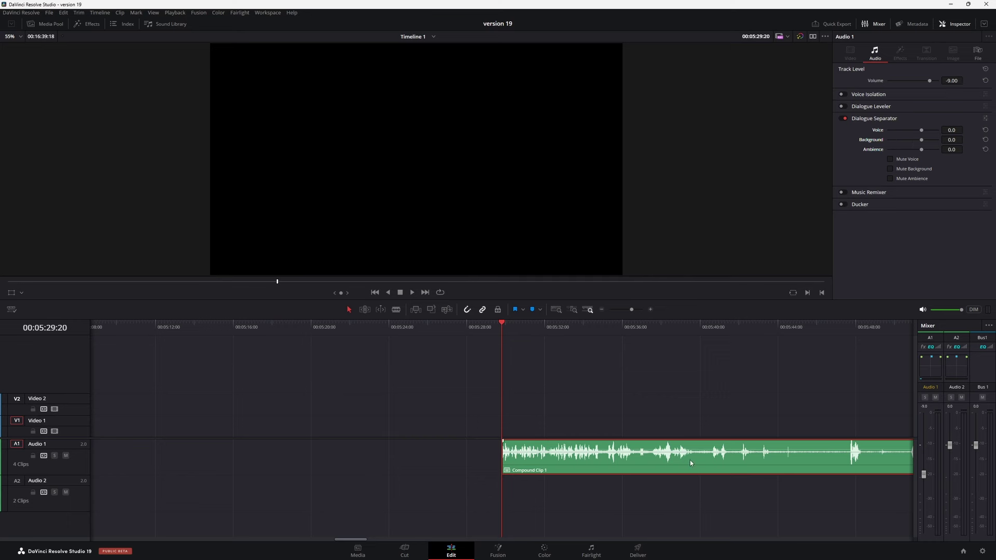
Step: Play the dialogue from about 5:32 with the separated voice muted
key(space)
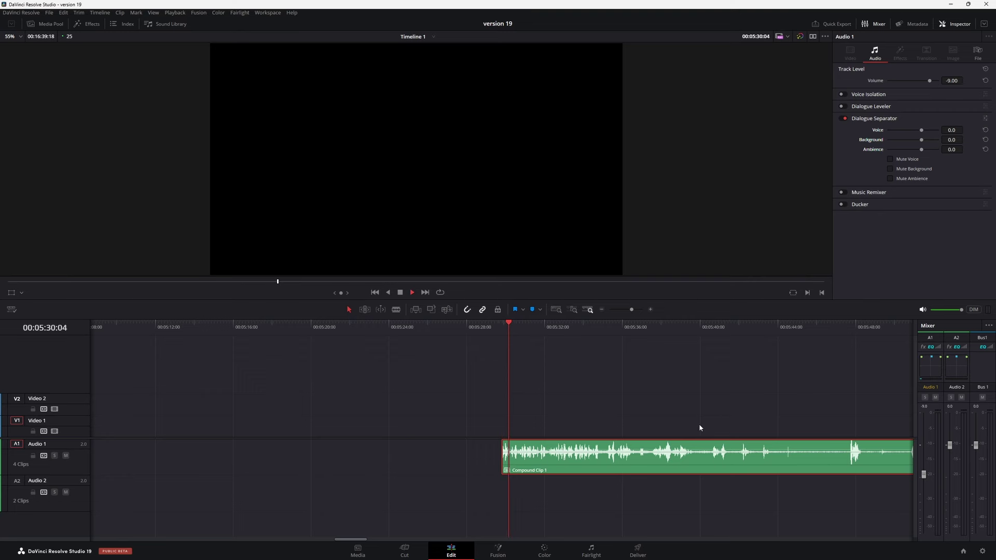
key(space)
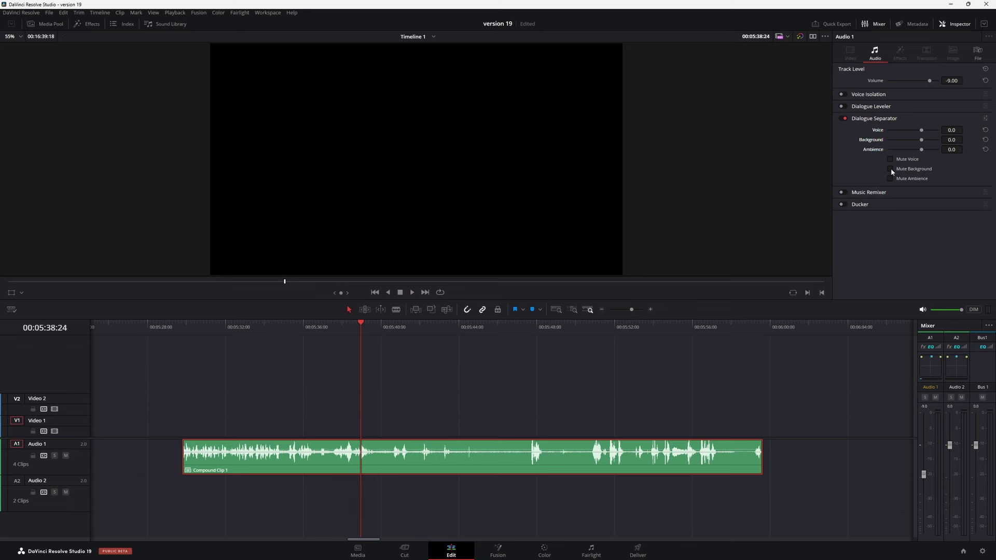
click(890, 159)
click(236, 331)
key(space)
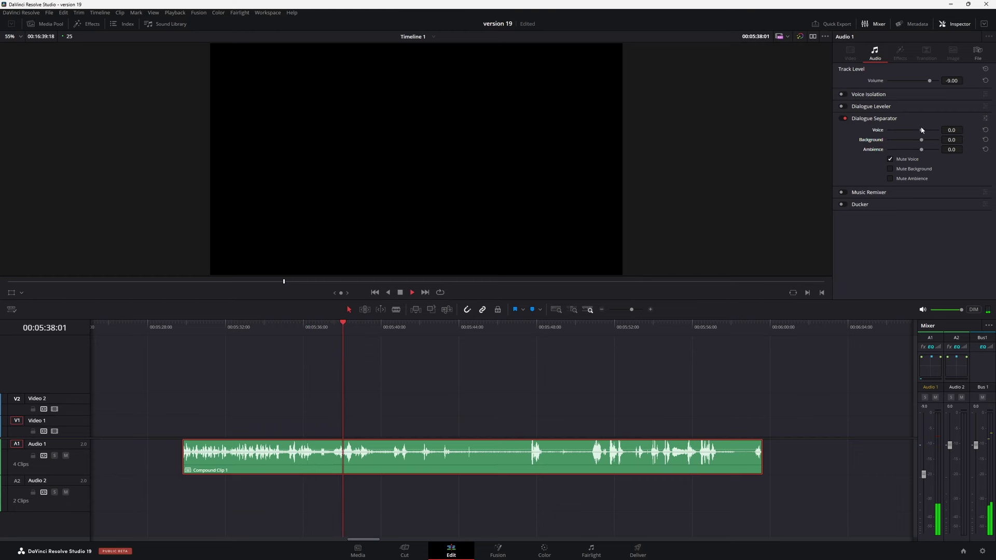
Step: During playback, lower the separated Voice to -15.6 and raise Ambience to 9.1
drag(922, 130, 907, 130)
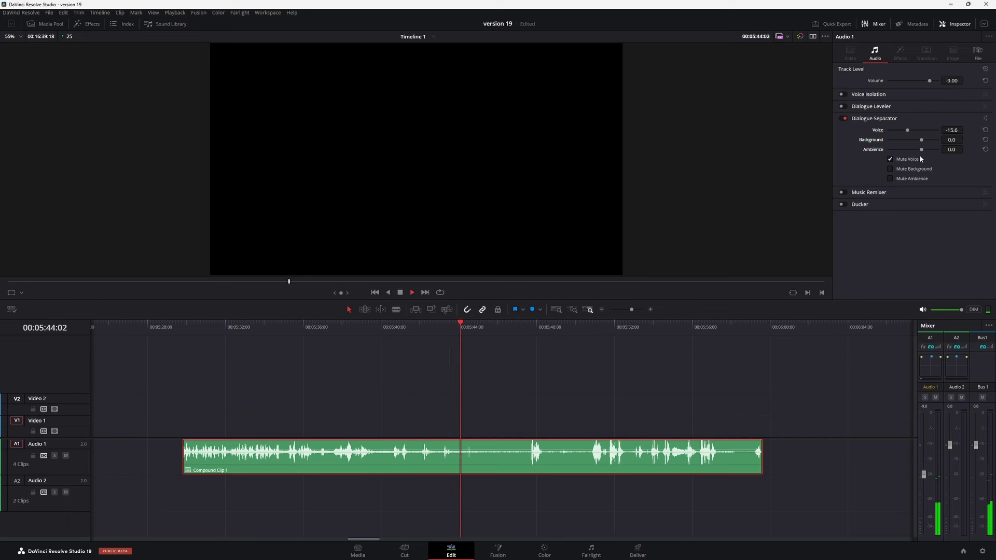
drag(922, 150, 937, 150)
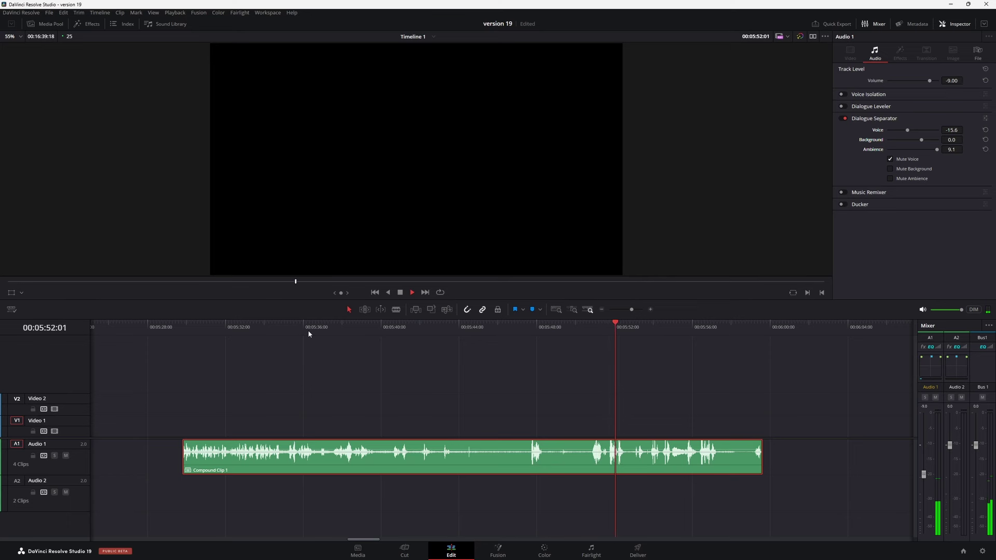
key(space)
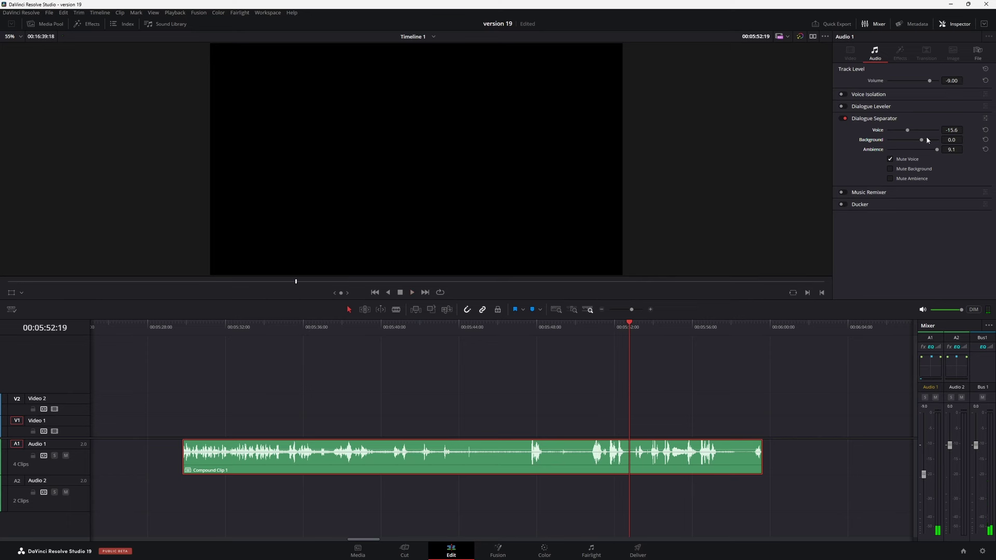
Step: Unmute the voice, reset its level to 0.0 and save the project
click(891, 160)
click(985, 129)
key(ctrl+s)
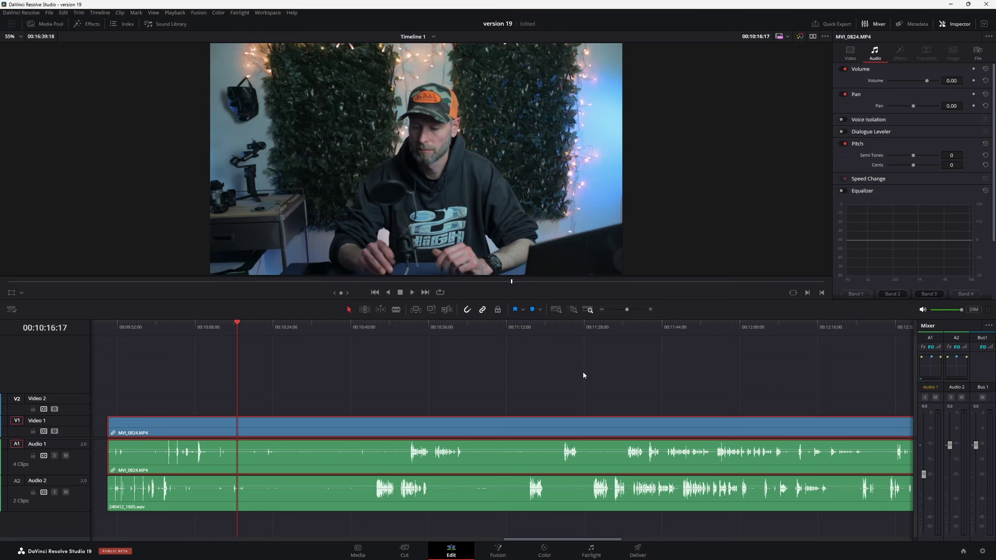
Step: Preview the wav recording and another source clip from the media clips
click(50, 25)
click(210, 115)
click(213, 176)
click(51, 24)
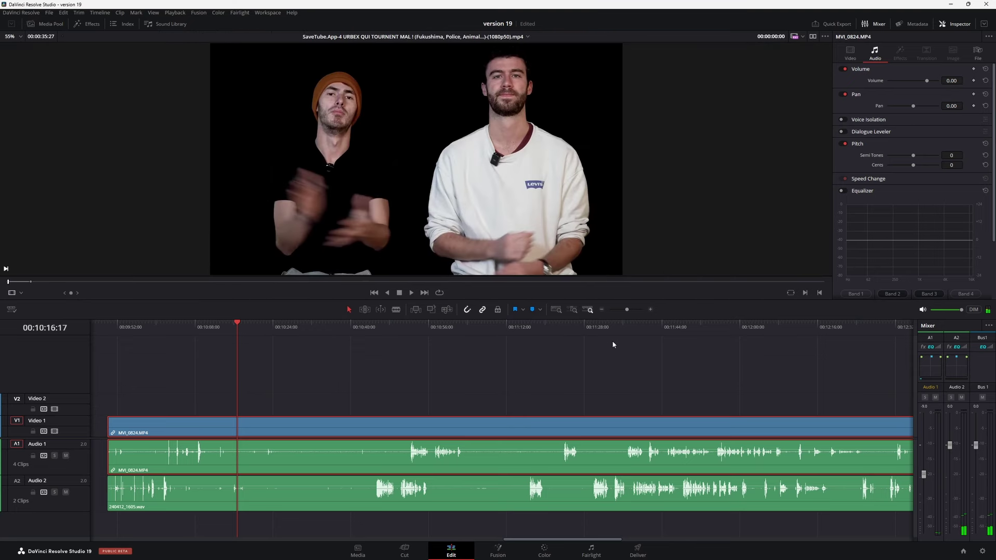
Step: Select the V1, A1 and A2 clips and choose Auto Align Clips
drag(608, 388, 575, 500)
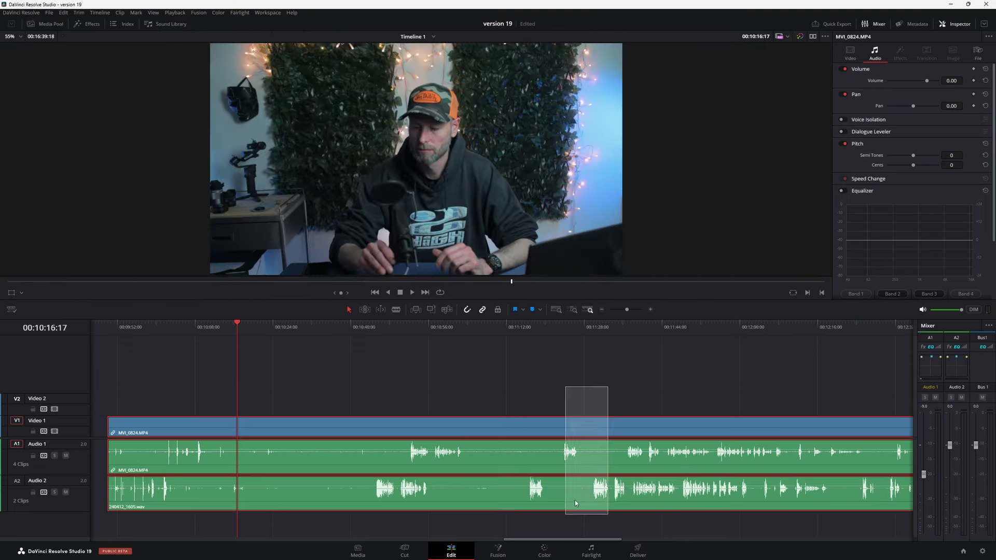
right_click(581, 427)
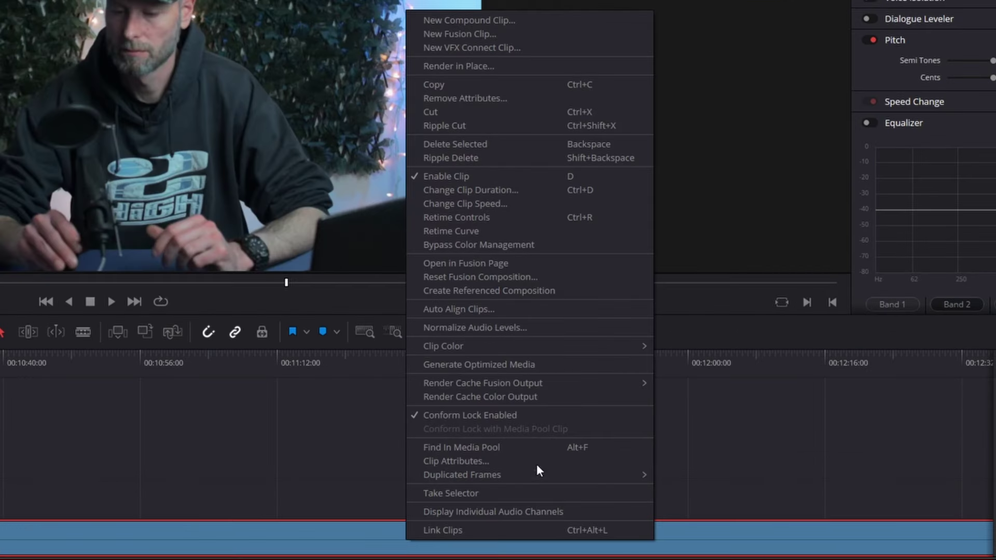
click(579, 309)
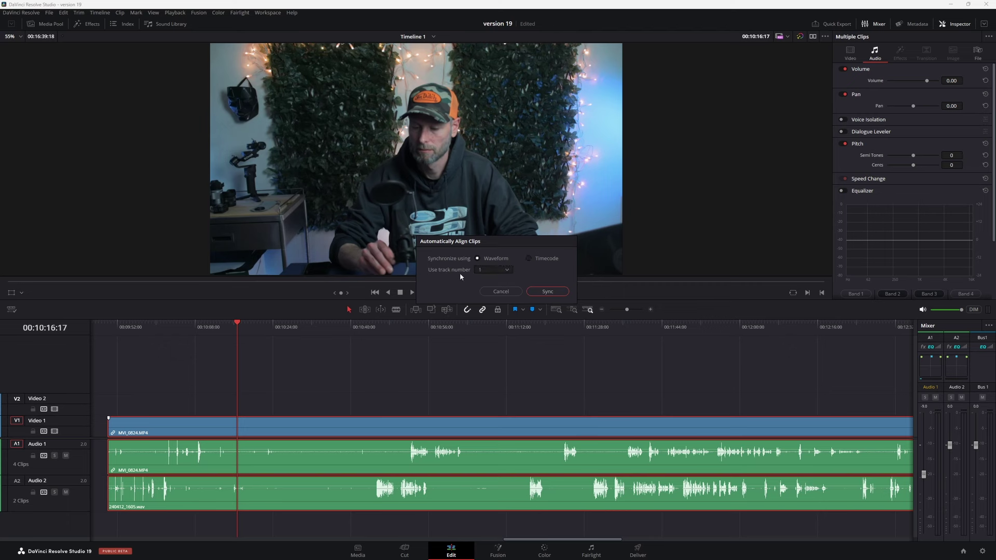
Step: Waveform-sync 240412_1605.wav to MVI_0824.MP4 with Automatic track selection, then go to Color
click(498, 273)
click(497, 307)
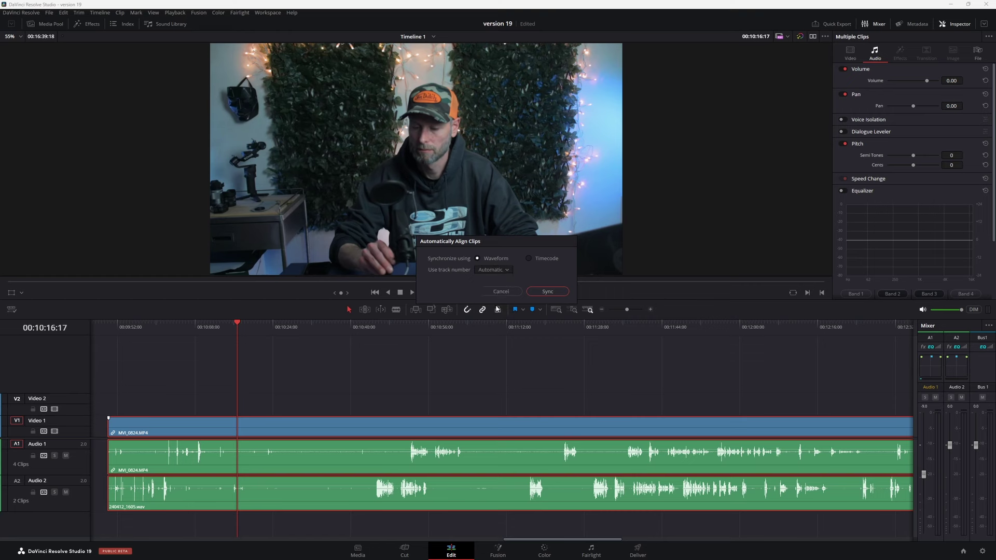
click(548, 291)
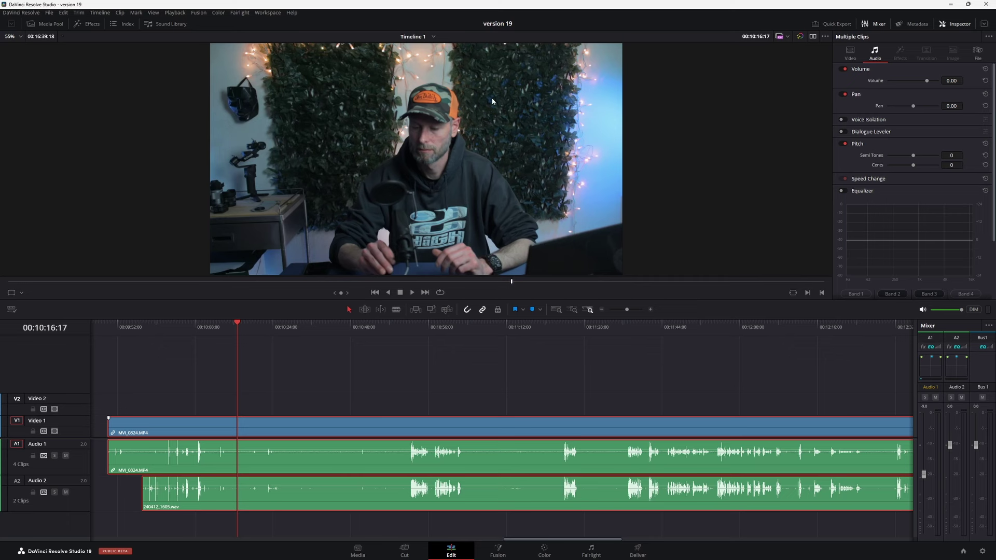
click(545, 550)
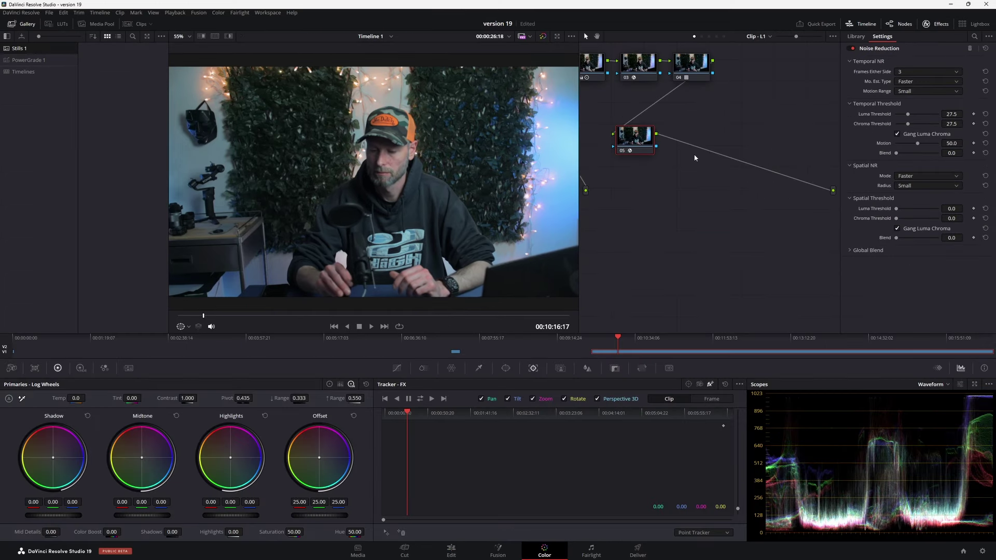
Step: Add serial node 06 and apply Film Look Creator to it
key(alt+s)
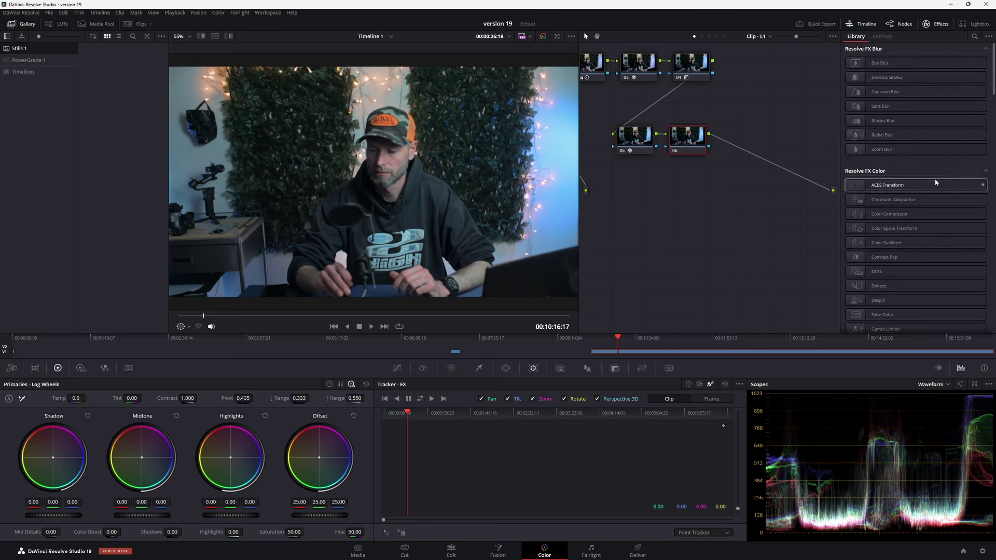
scroll(942, 192, down, 2)
scroll(942, 192, down, 2)
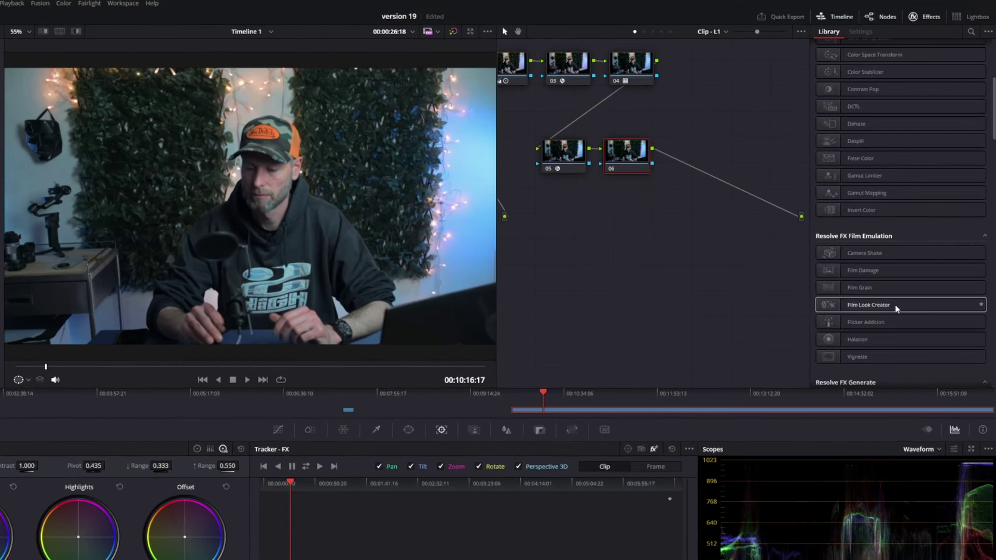
drag(896, 309, 627, 153)
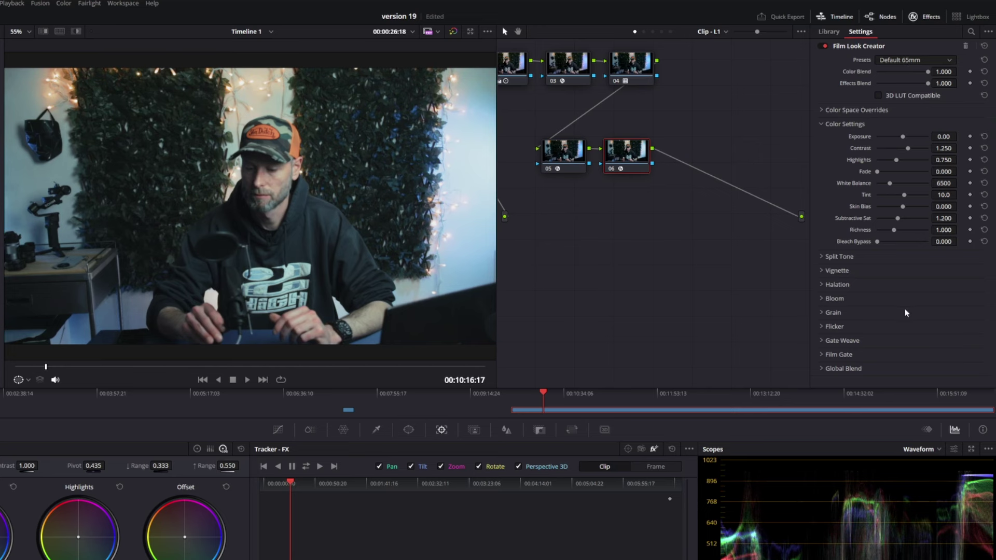
Step: Choose the Cinematic film look preset, reduce colour blend to about half, and save
click(919, 62)
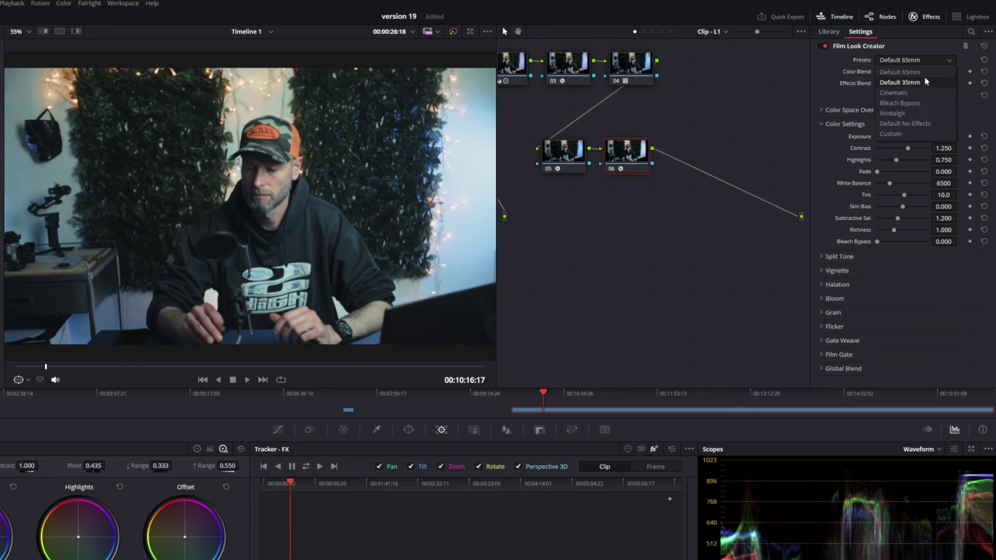
click(929, 93)
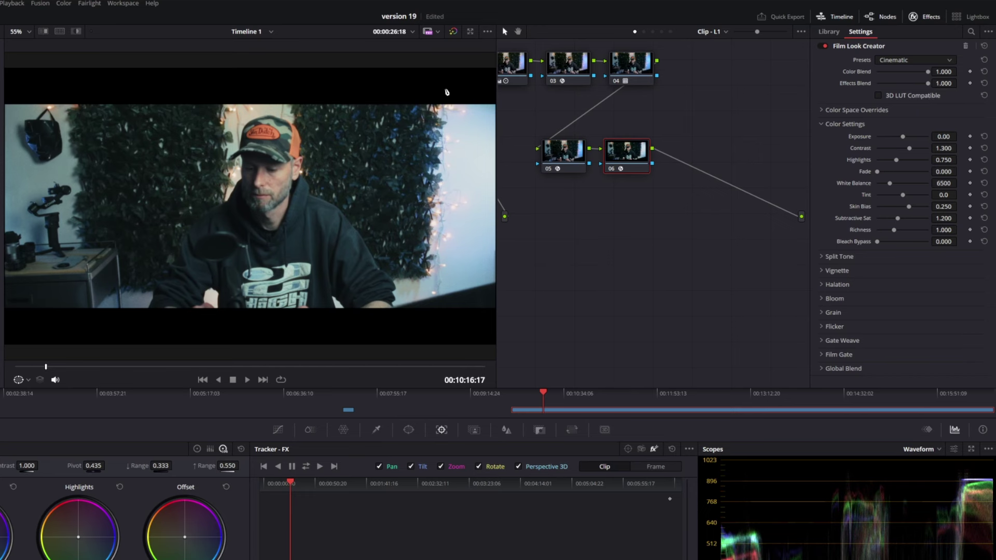
mouse_move(928, 72)
mouse_down()
mouse_move(890, 81)
mouse_move(901, 90)
mouse_up()
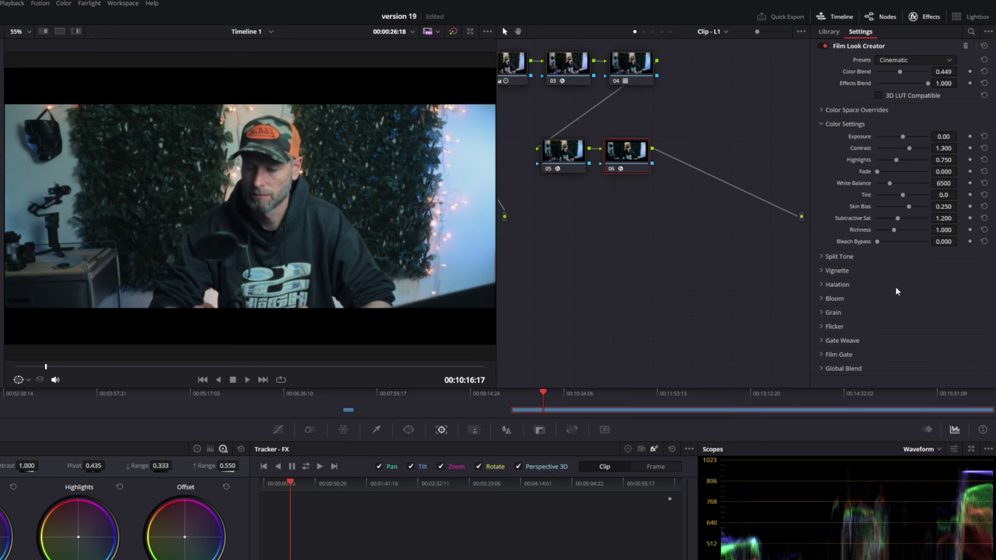
key(ctrl+s)
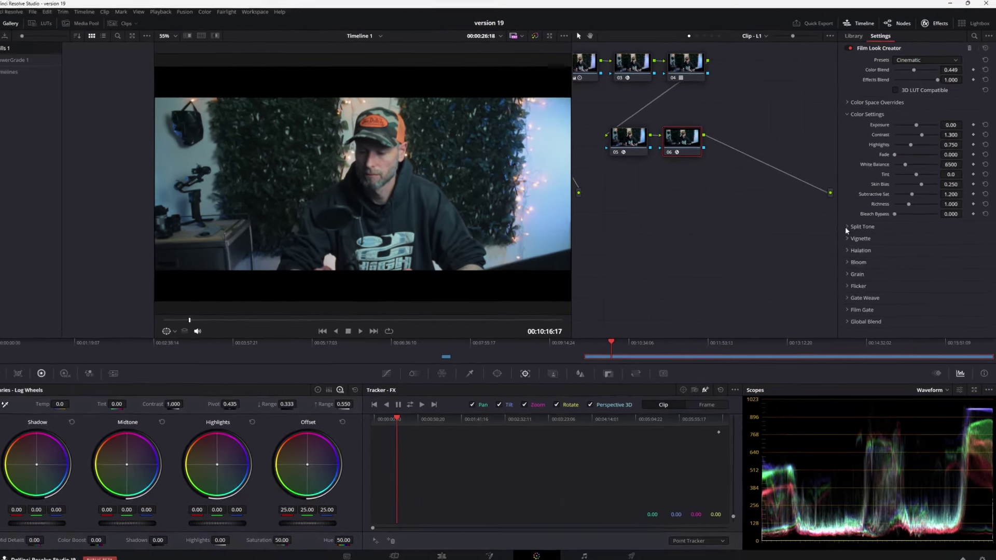
Step: Enable Split Tone and Vignette, then remove the Film Look Creator from node 06
click(850, 224)
scroll(882, 234, down, 1)
click(919, 234)
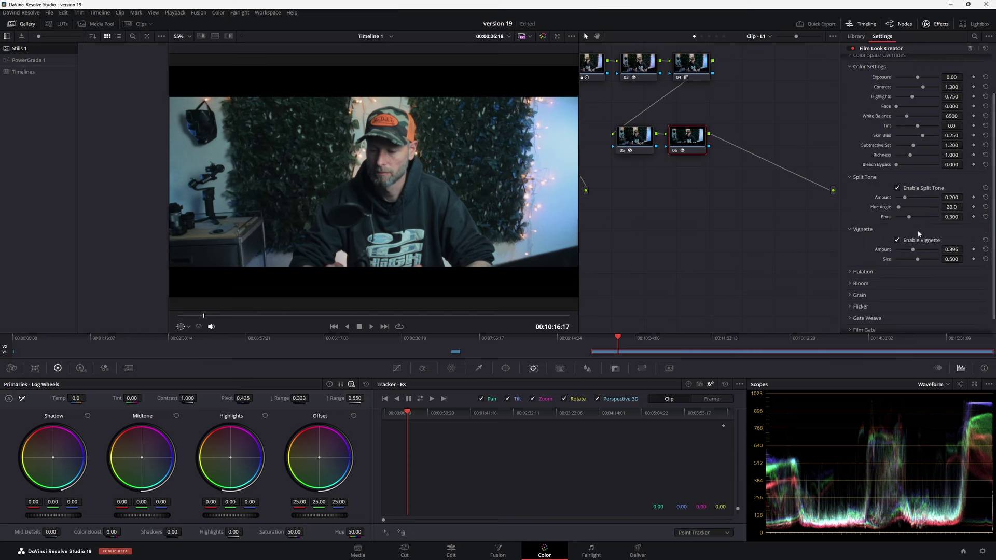
key(ctrl+z)
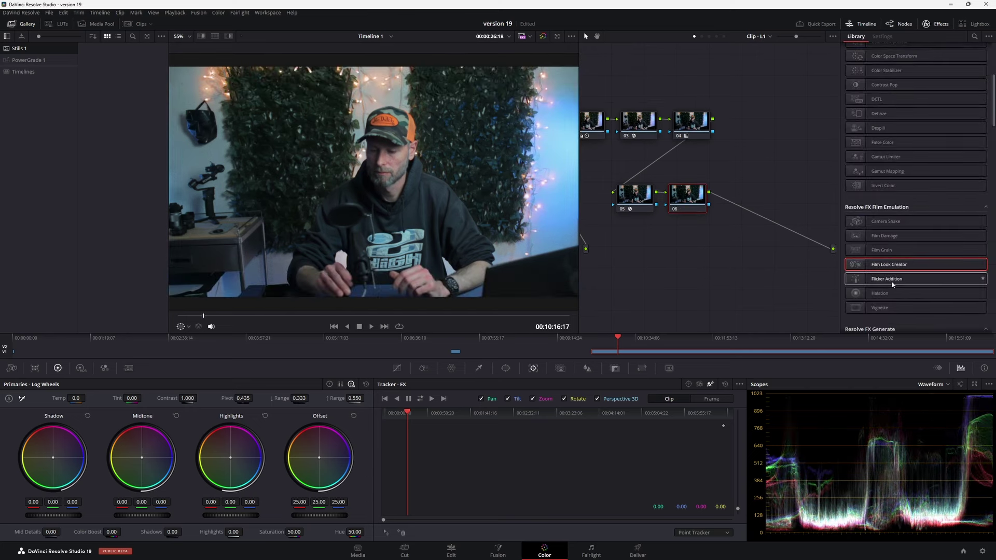
Step: Apply Defocus Background from the Effects Library to node 06
scroll(910, 262, down, 1)
scroll(910, 260, down, 1)
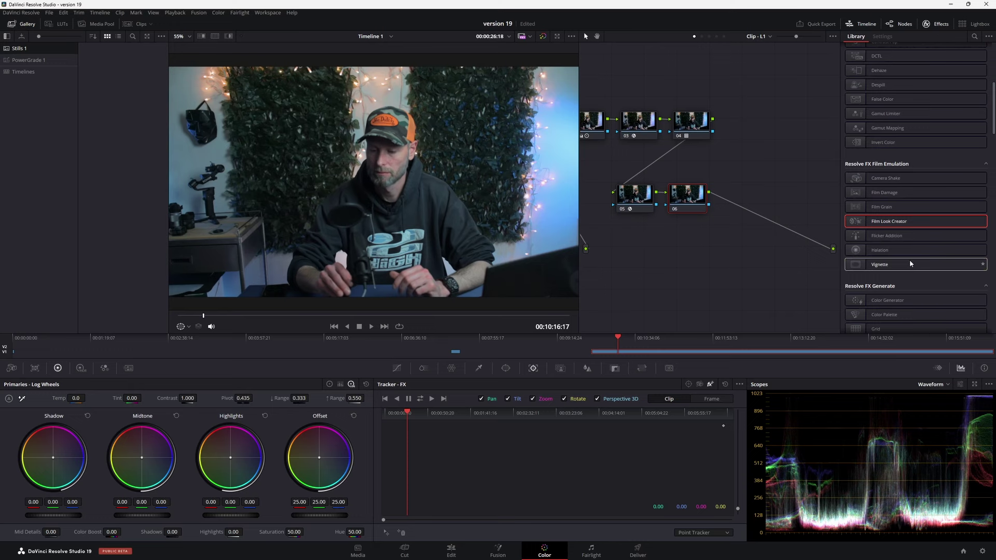
scroll(910, 259, down, 3)
scroll(910, 259, down, 2)
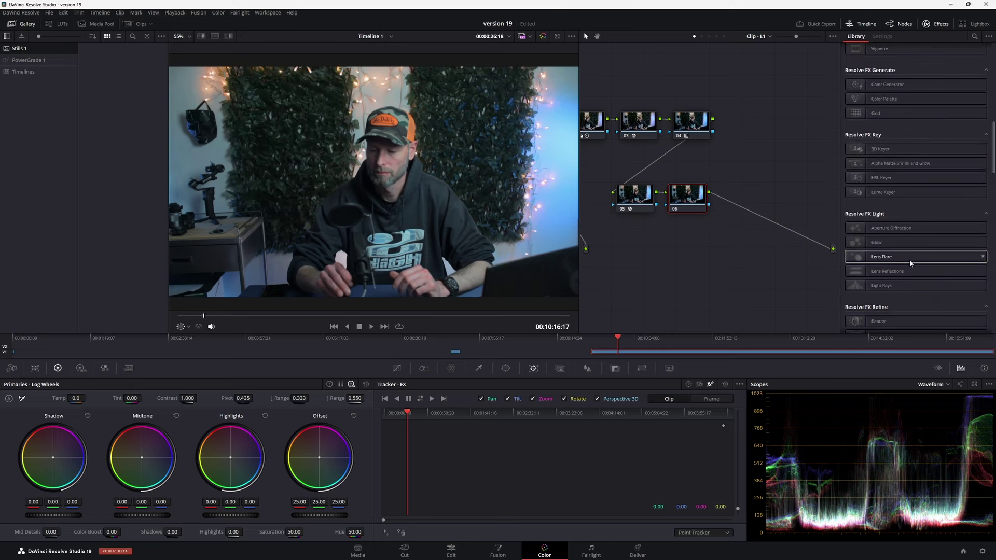
scroll(910, 260, down, 3)
scroll(910, 259, down, 3)
scroll(913, 218, down, 3)
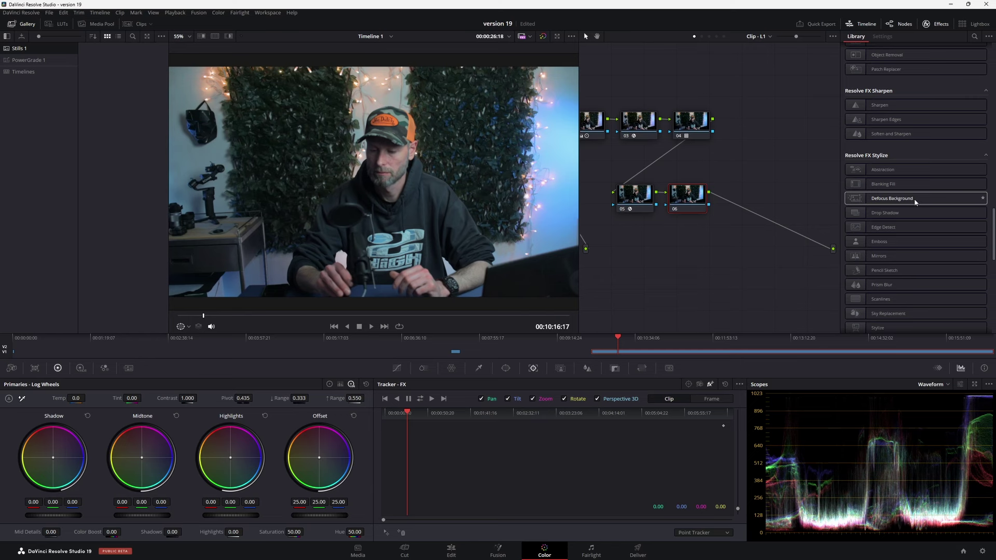
drag(915, 202, 690, 194)
Step: Magic Mask the man at Better quality, subtract two stray areas, and hide the overlay
click(562, 369)
mouse_move(388, 132)
mouse_down()
mouse_move(403, 272)
mouse_move(366, 216)
mouse_up()
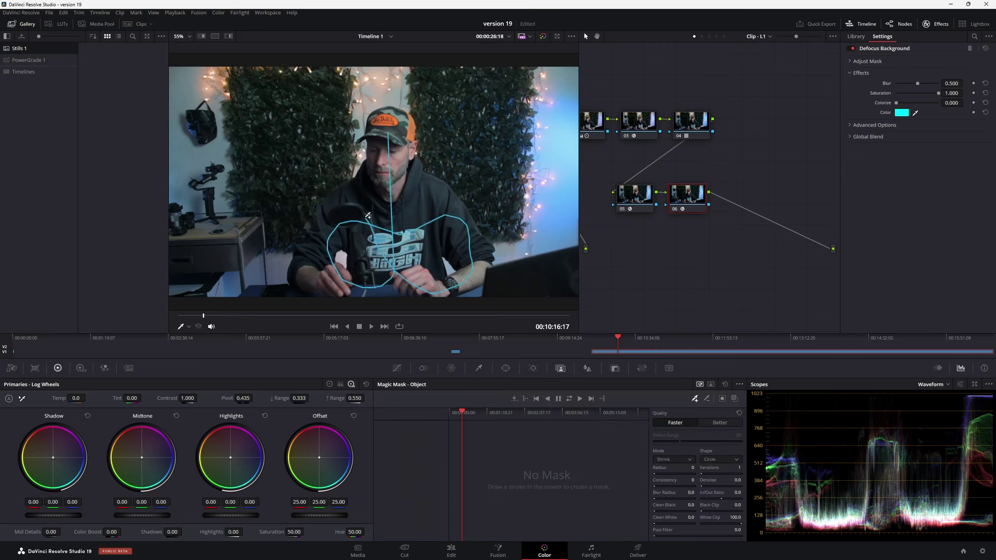
click(725, 423)
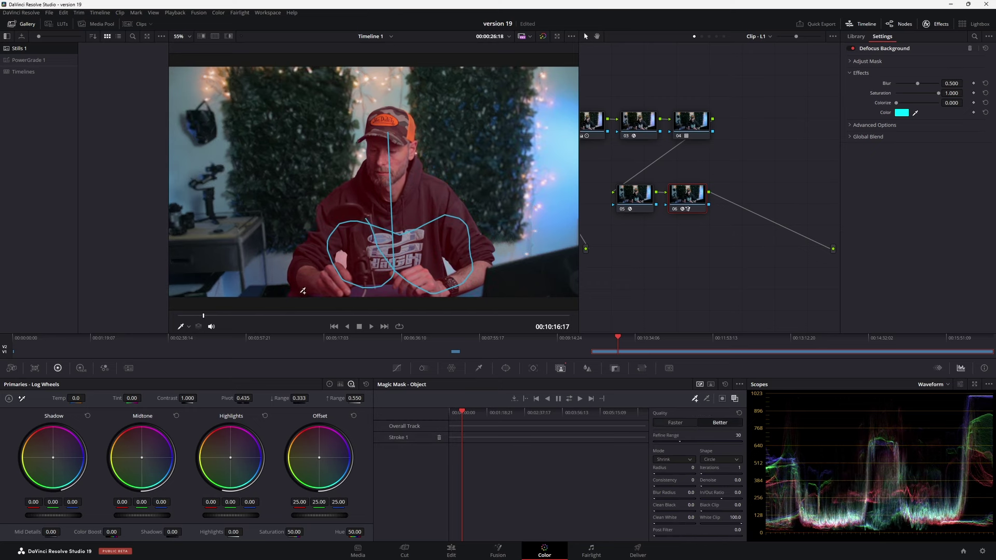
drag(301, 291, 290, 295)
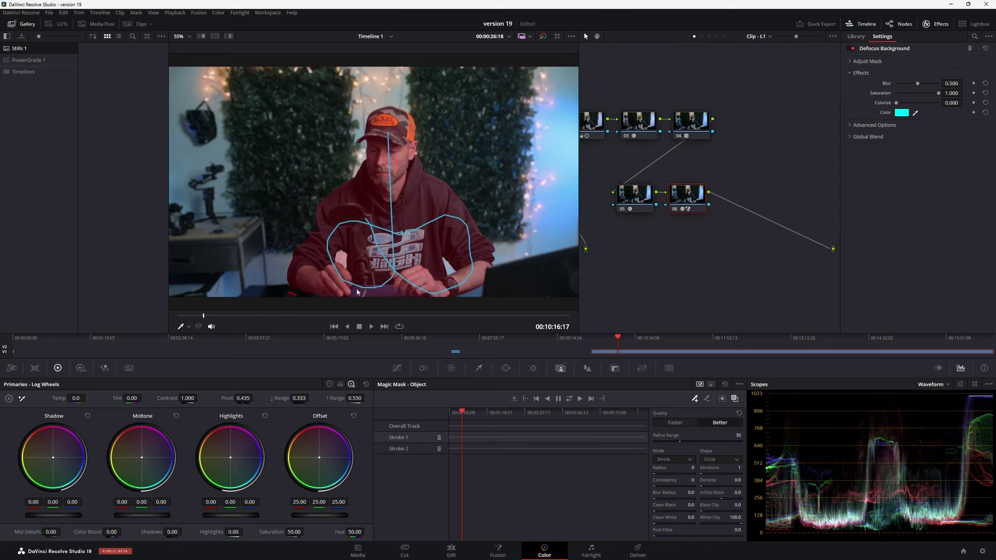
drag(359, 290, 383, 291)
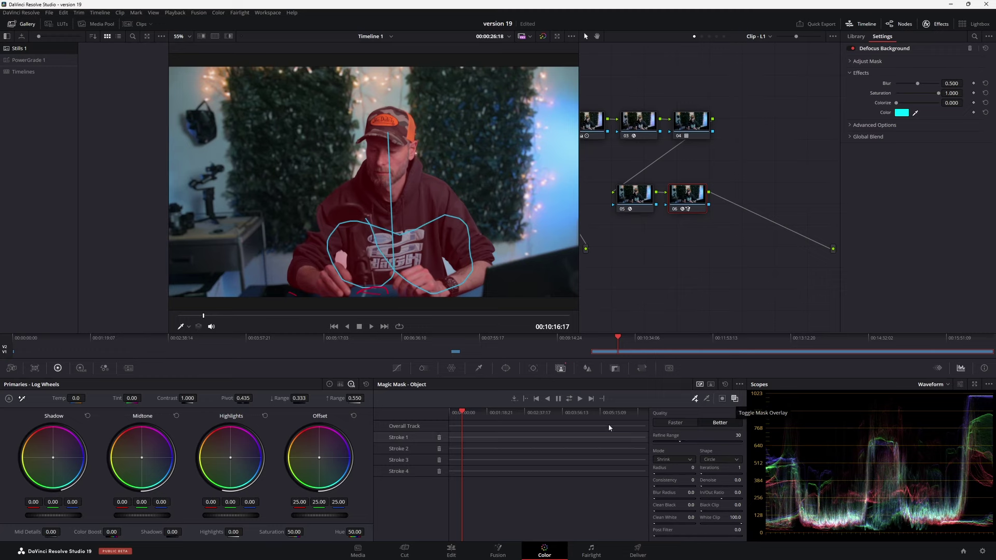
click(735, 399)
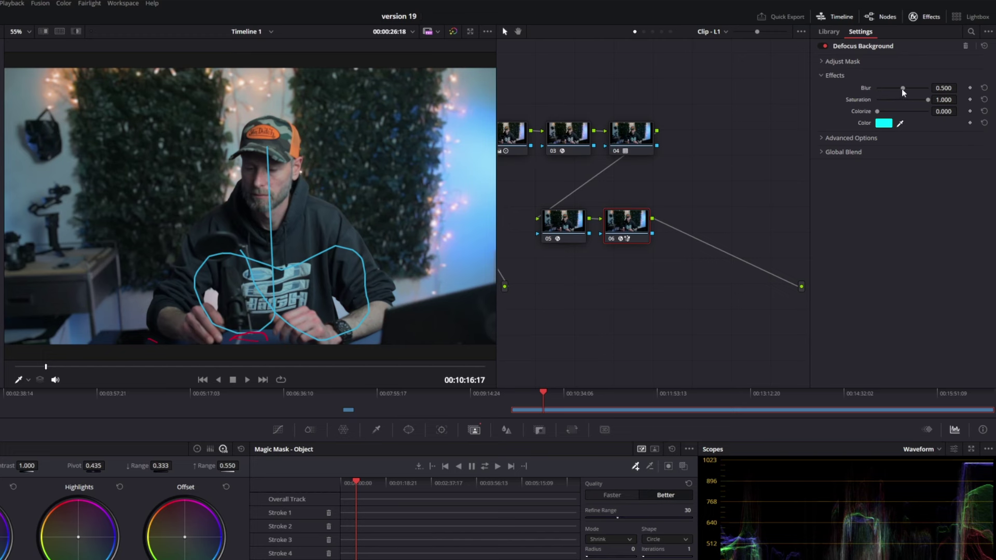
Step: Raise the background blur to 0.762 and colorize it at 0.808 with a light cyan tint
drag(904, 89, 916, 89)
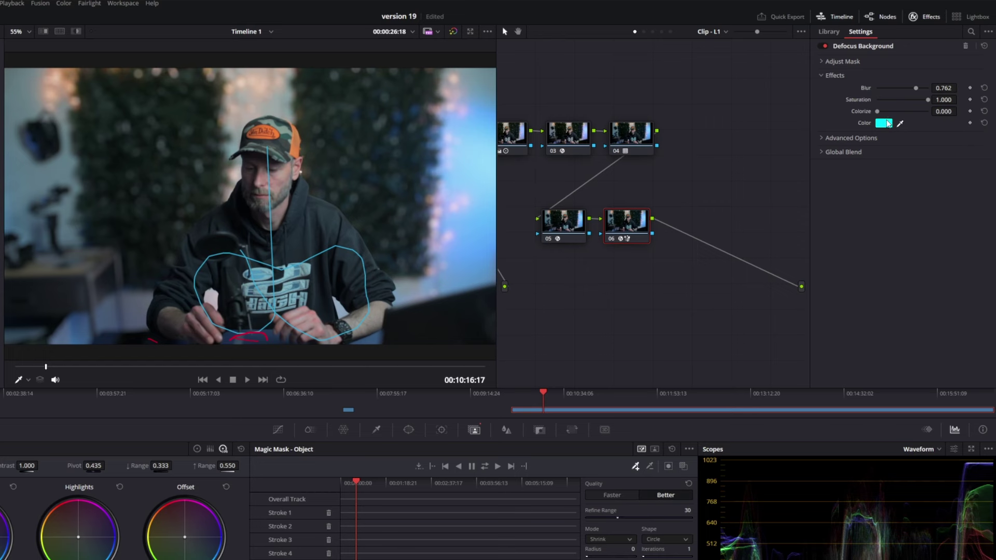
click(889, 123)
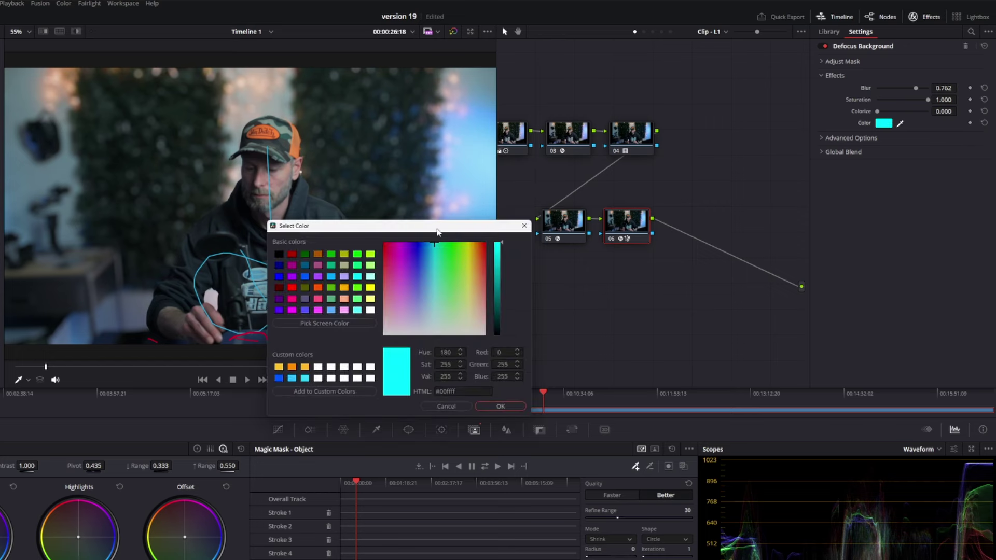
drag(437, 232, 764, 243)
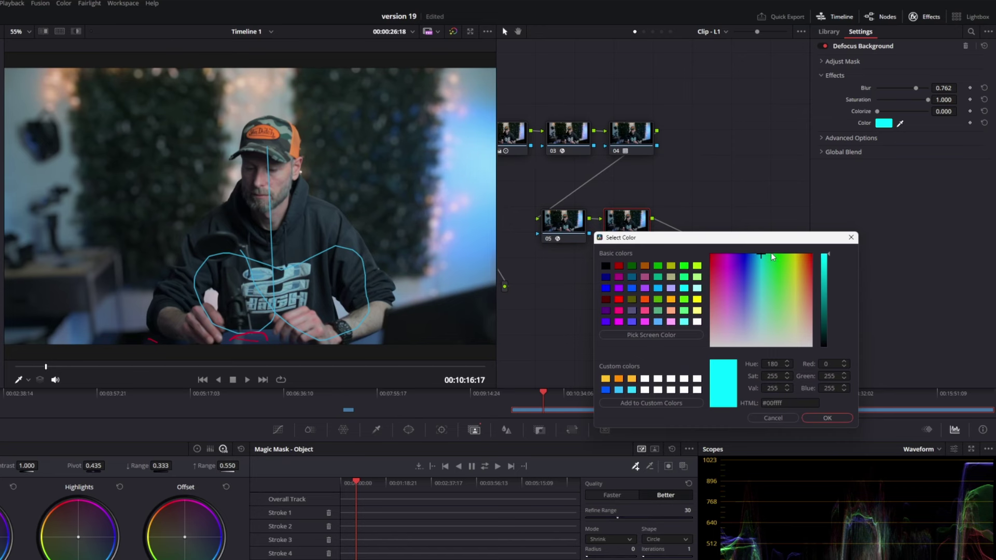
mouse_move(763, 260)
mouse_down()
mouse_move(719, 271)
mouse_move(758, 280)
mouse_up()
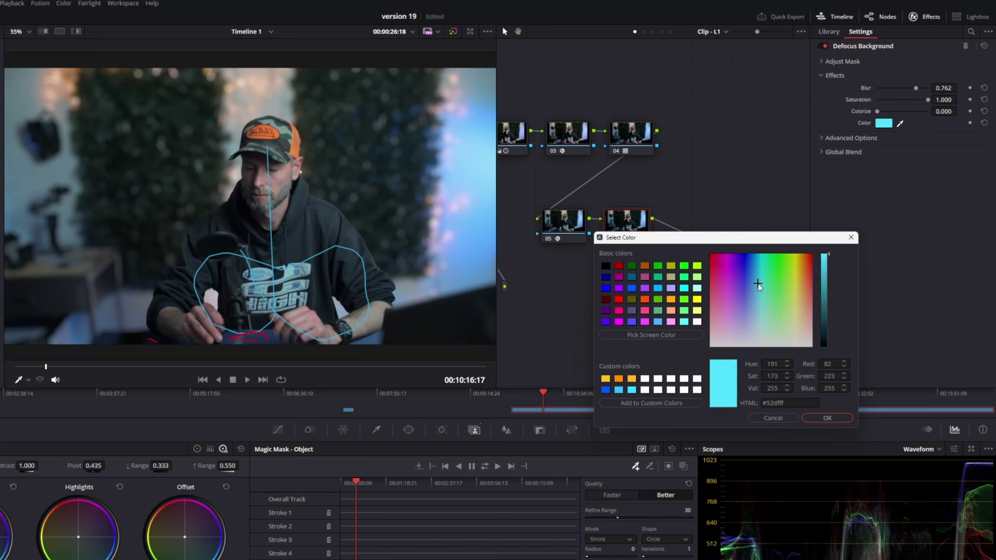
click(828, 419)
mouse_move(877, 112)
mouse_down()
mouse_move(915, 112)
mouse_move(921, 122)
mouse_up()
Step: Change the tint colour to green and soften the mask edge slightly (Mask Blur 0.072)
click(882, 127)
mouse_move(422, 267)
mouse_down()
mouse_move(395, 269)
mouse_move(456, 283)
mouse_up()
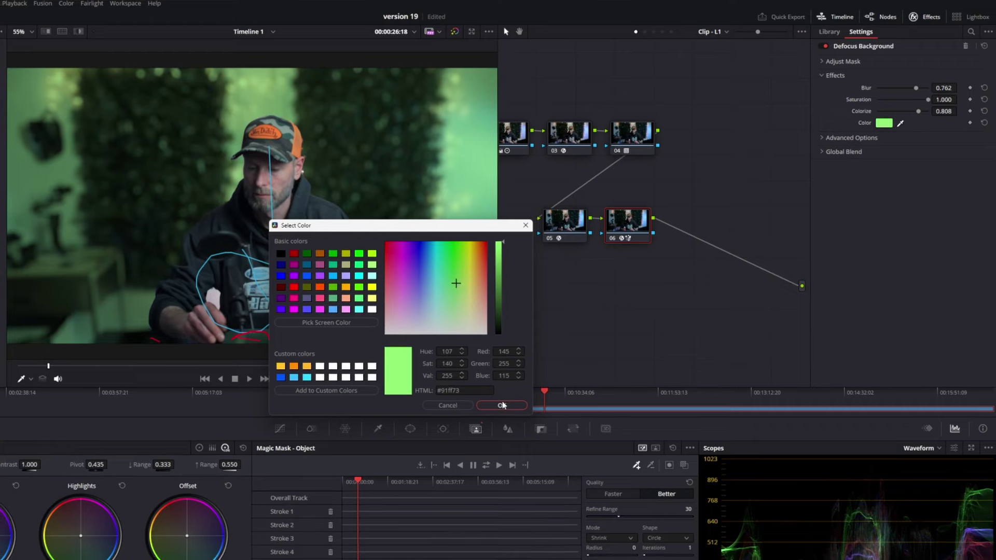
click(503, 405)
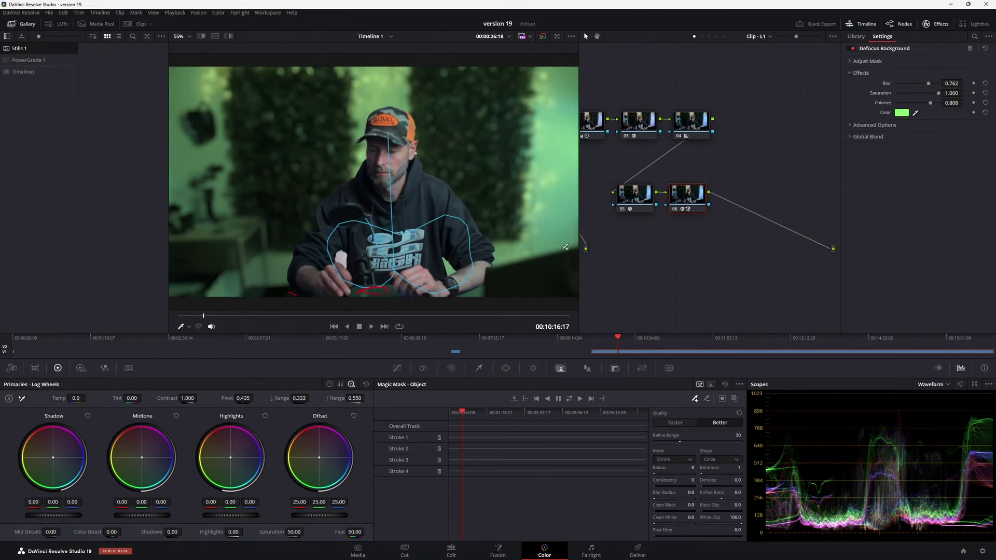
click(850, 61)
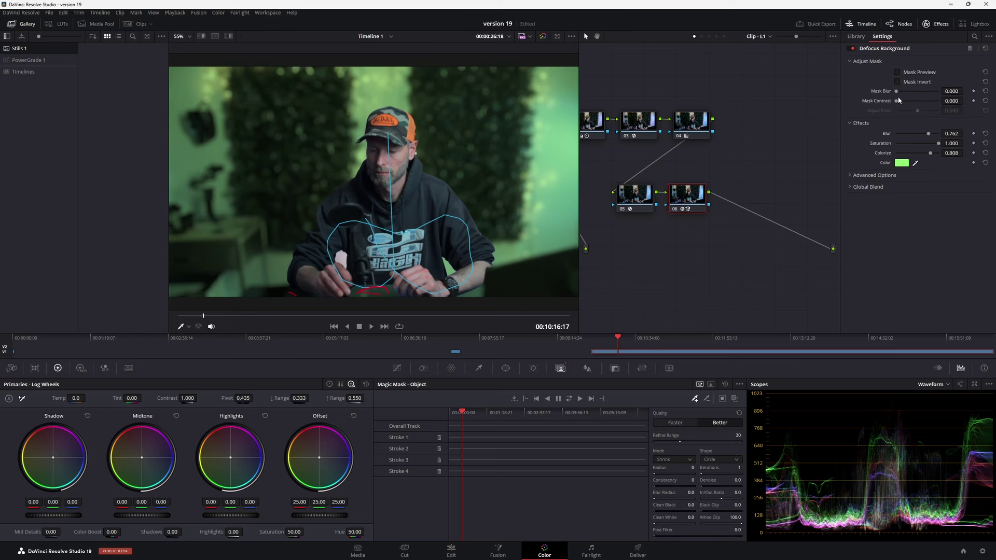
drag(950, 91, 969, 90)
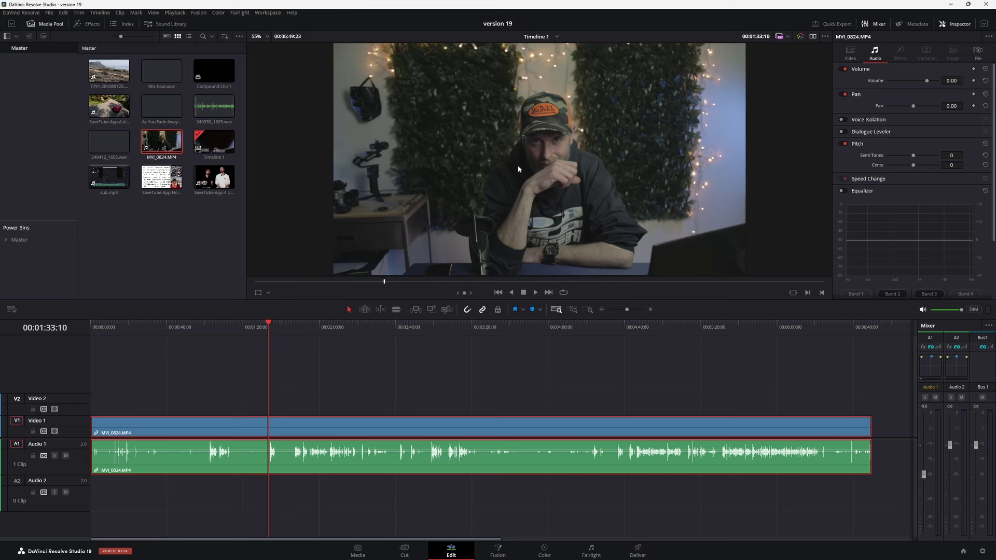
Step: Zoom the viewer to 216% and pan over hand, chest and background to inspect noise
scroll(665, 199, up, 5)
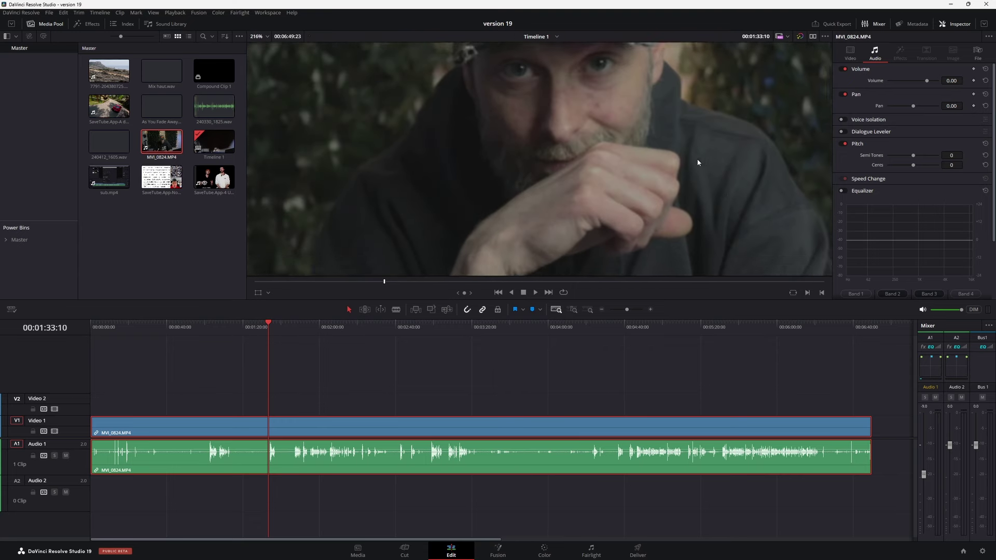
drag(741, 223, 645, 157)
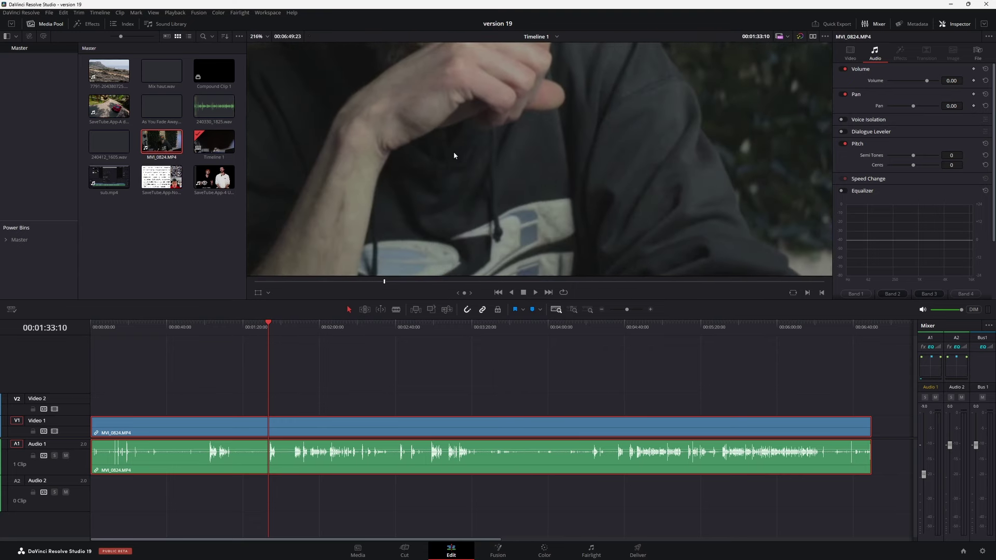
drag(454, 152, 681, 214)
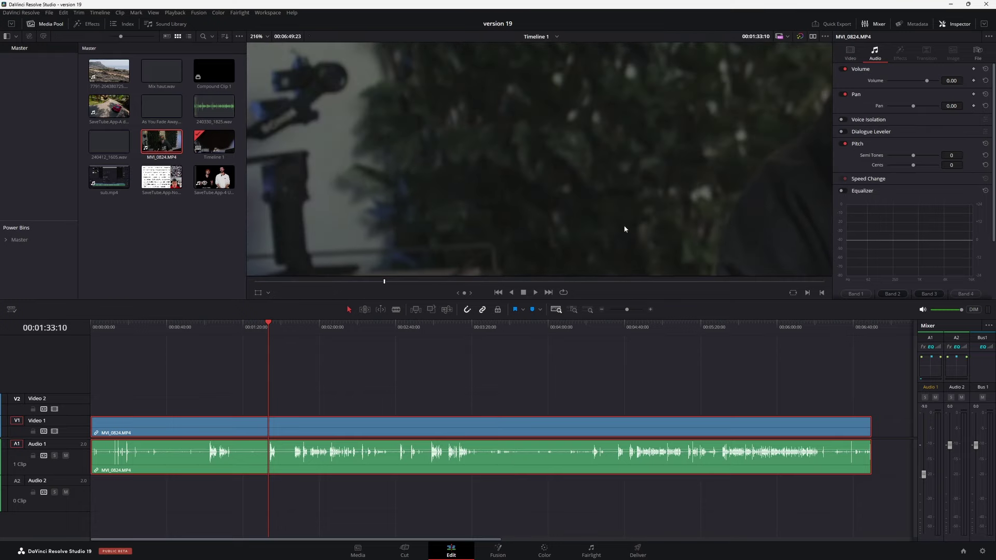
click(544, 551)
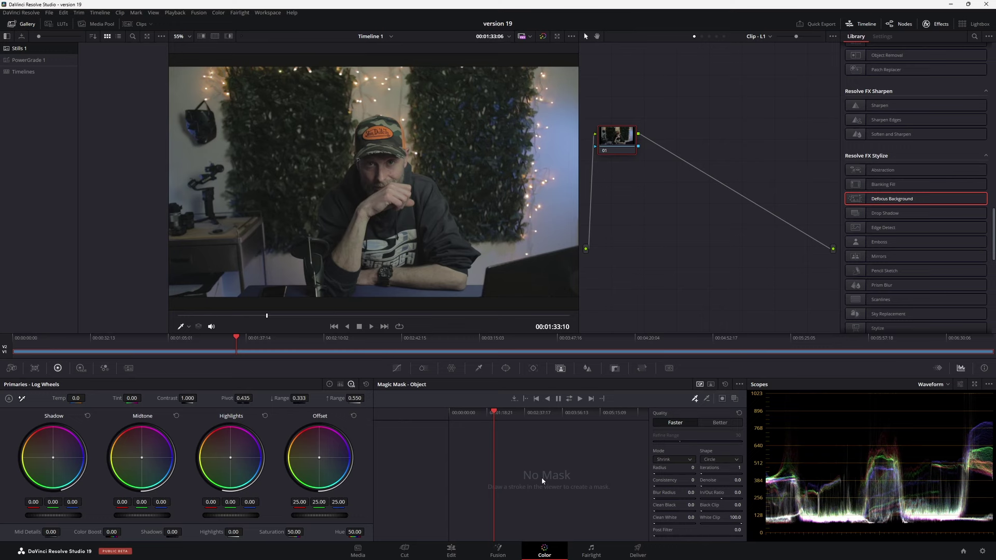
Step: Set Spatial NR to UltraNR, analyze the noise profile and fine-tune luma strength
click(129, 368)
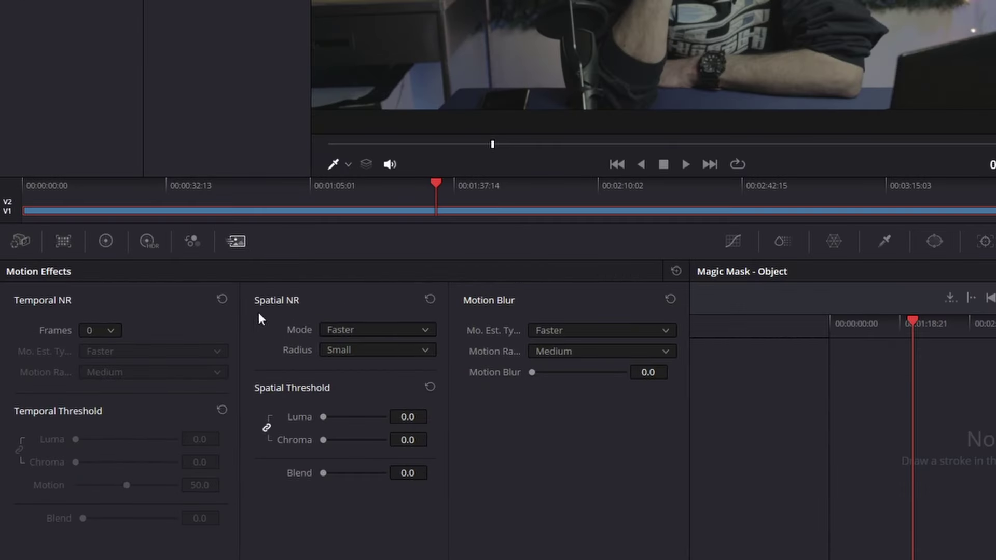
click(409, 330)
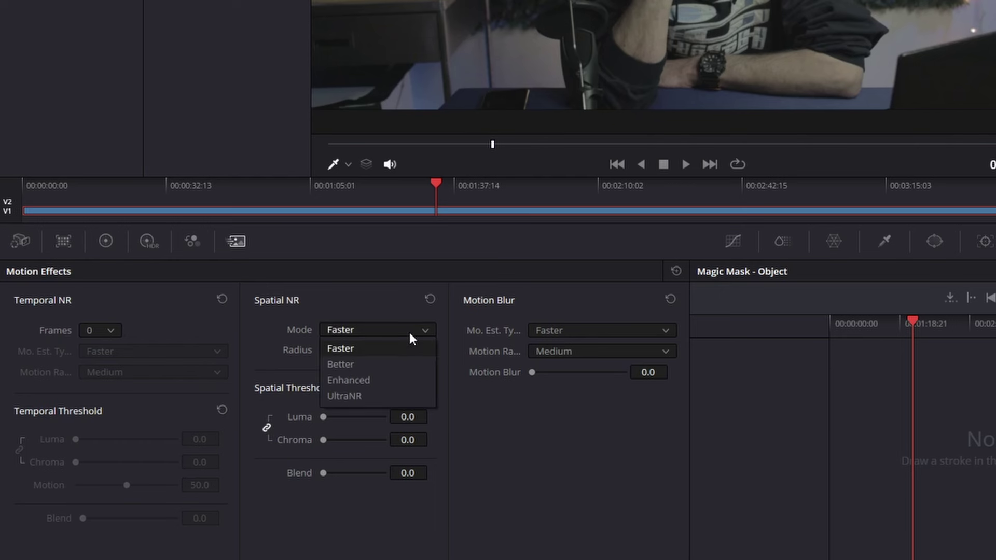
click(370, 397)
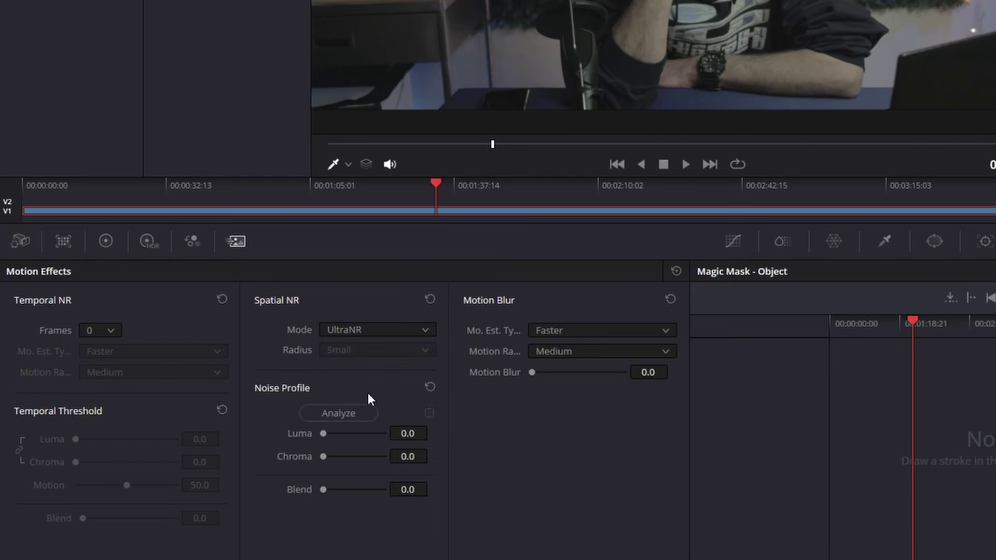
click(347, 412)
drag(223, 472, 221, 472)
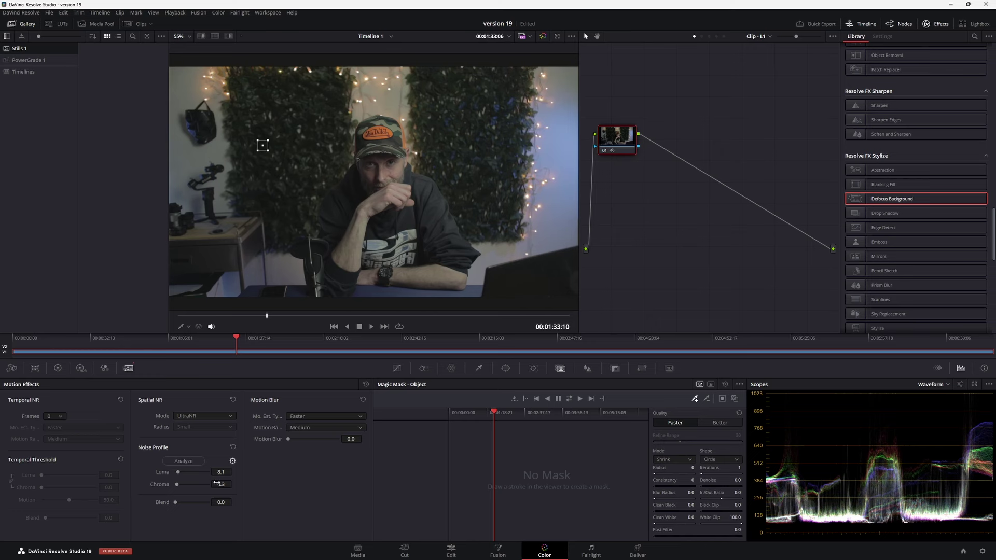
key(shift+4)
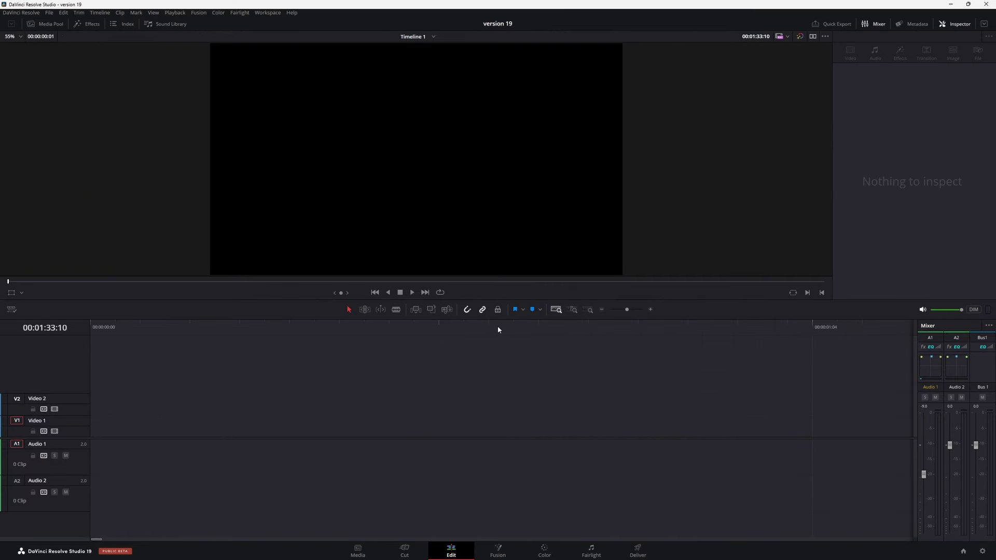
Step: Place a Text+ title on the timeline, select it, and save the project
click(86, 25)
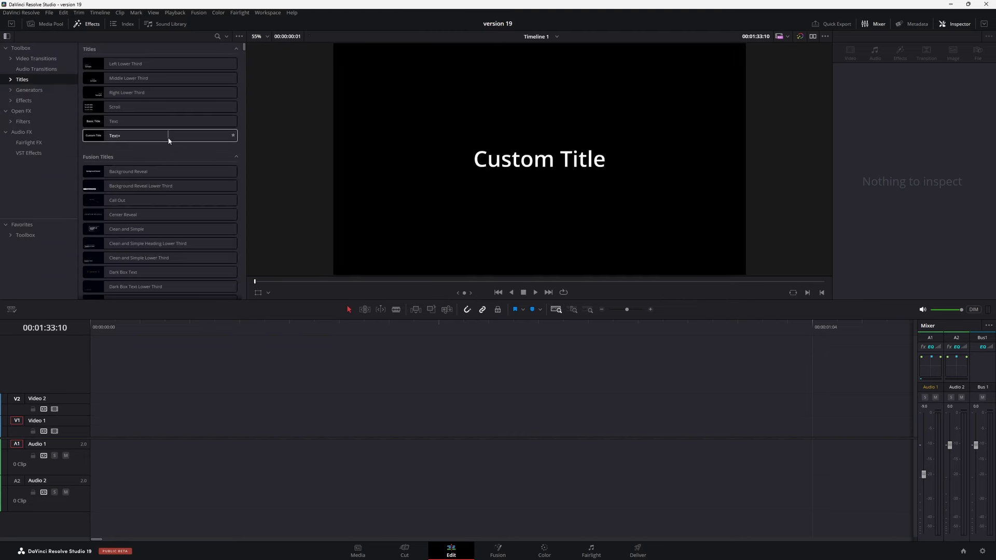
drag(232, 135, 339, 448)
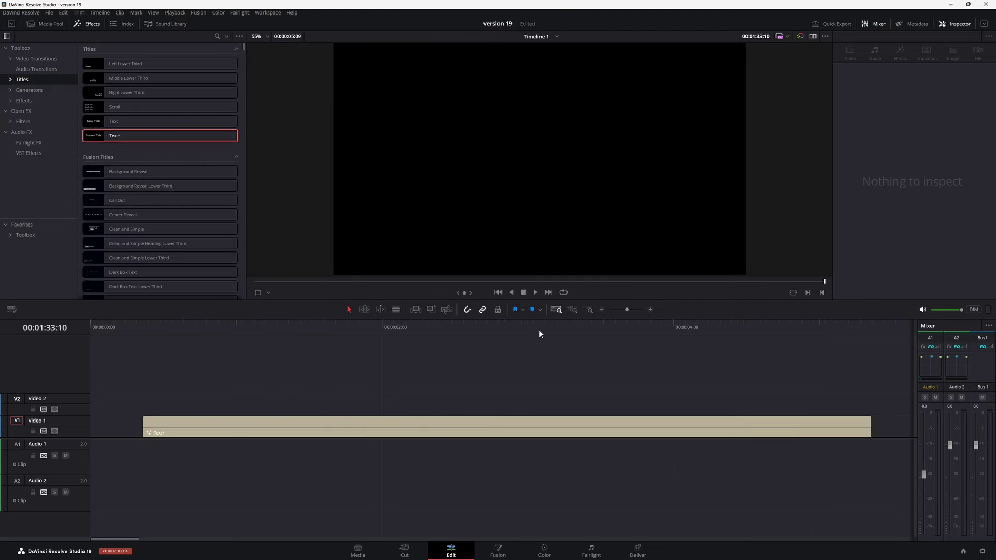
click(540, 329)
key(ctrl+s)
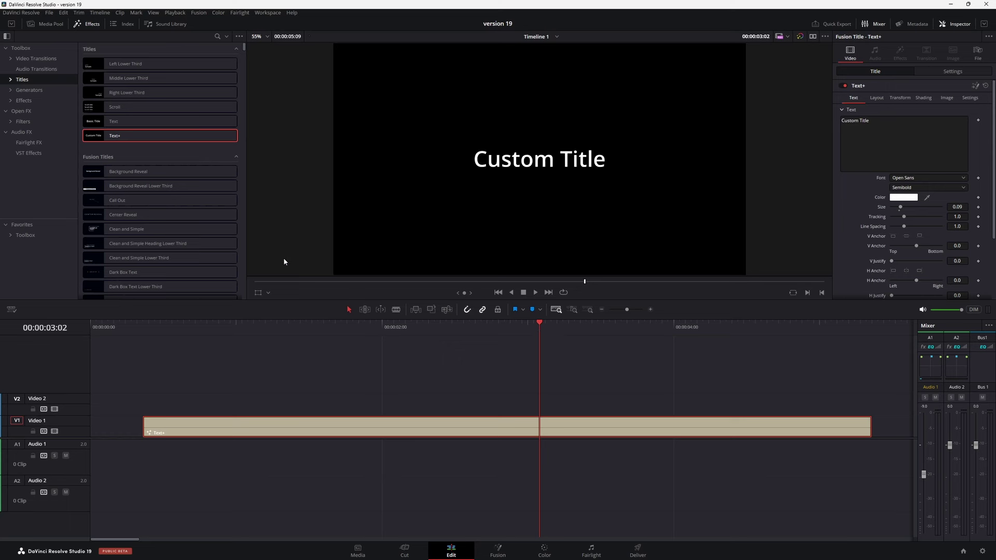
Step: Turn on Fusion Overlay, nudge the Custom Title slightly, and show its Template options
click(269, 294)
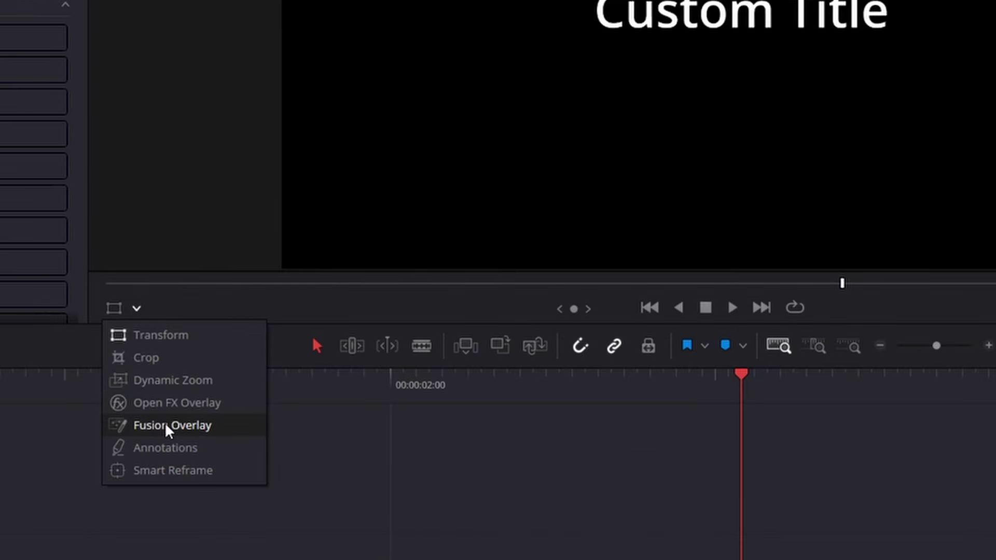
click(166, 426)
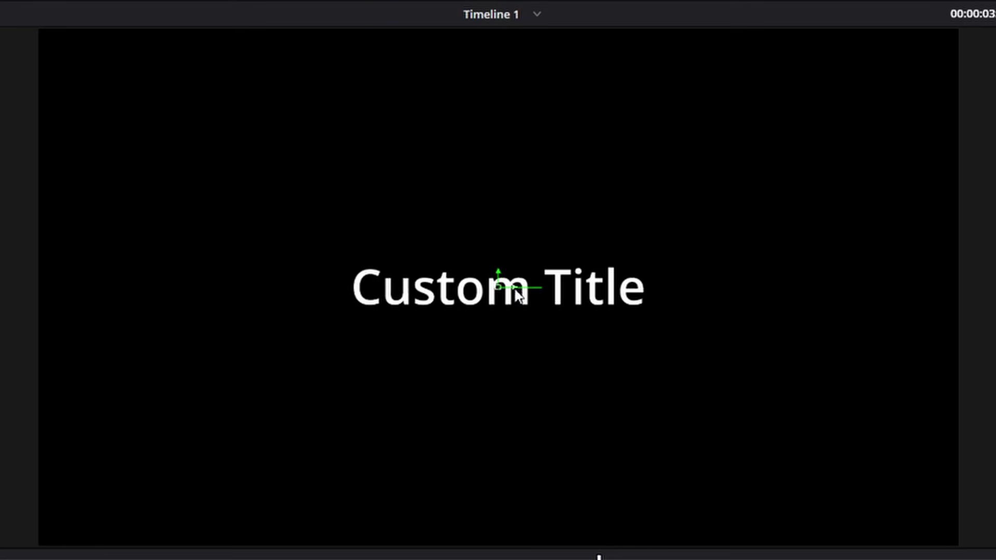
drag(519, 295, 520, 306)
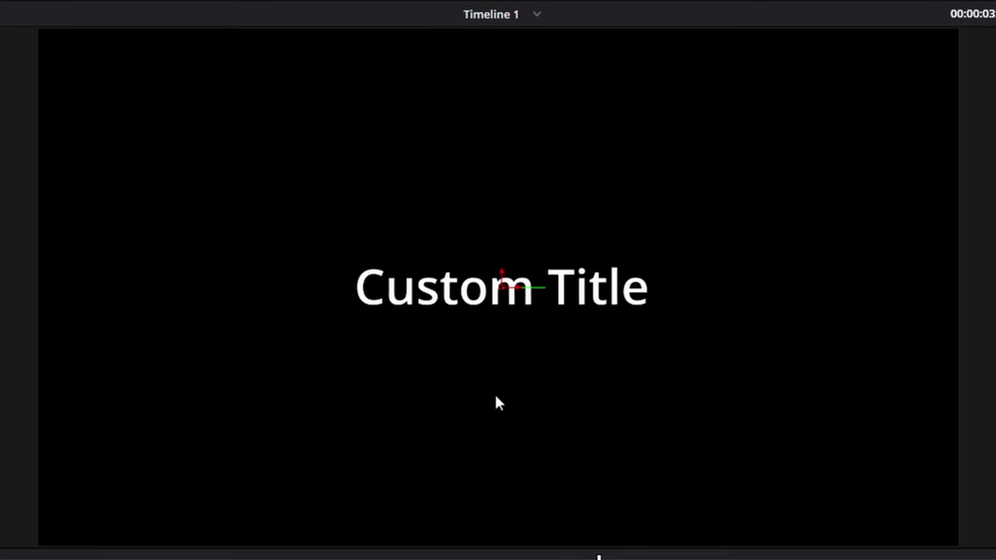
right_click(465, 303)
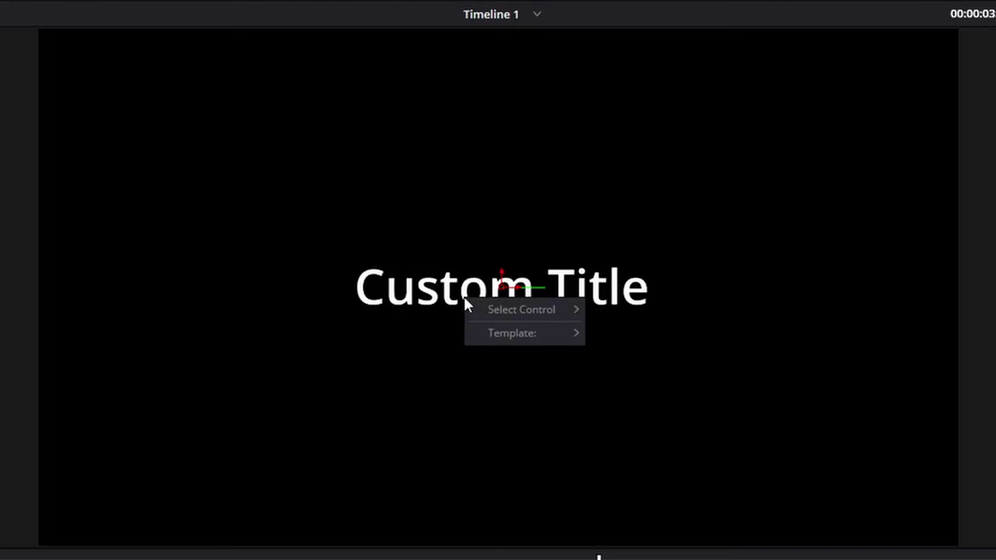
mouse_move(559, 307)
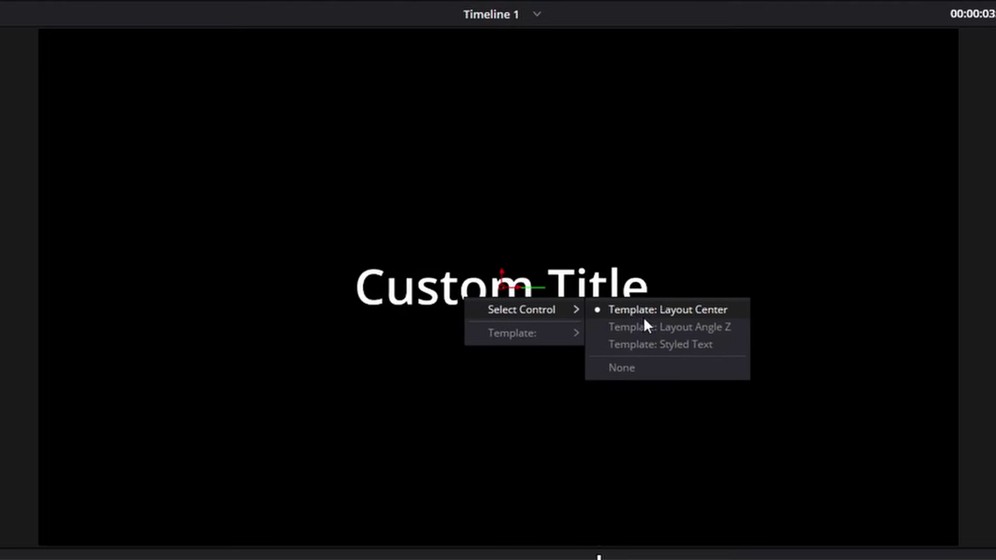
Step: Enable manual positioning, drop the 'l' of Title and 'm' of Custom below the line, and raise the 'e' above it
mouse_move(541, 331)
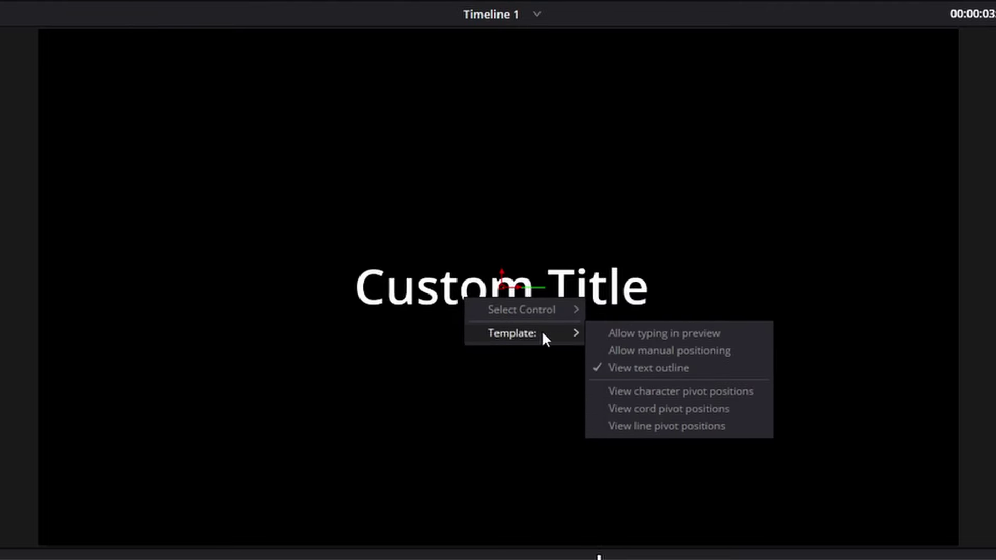
click(678, 351)
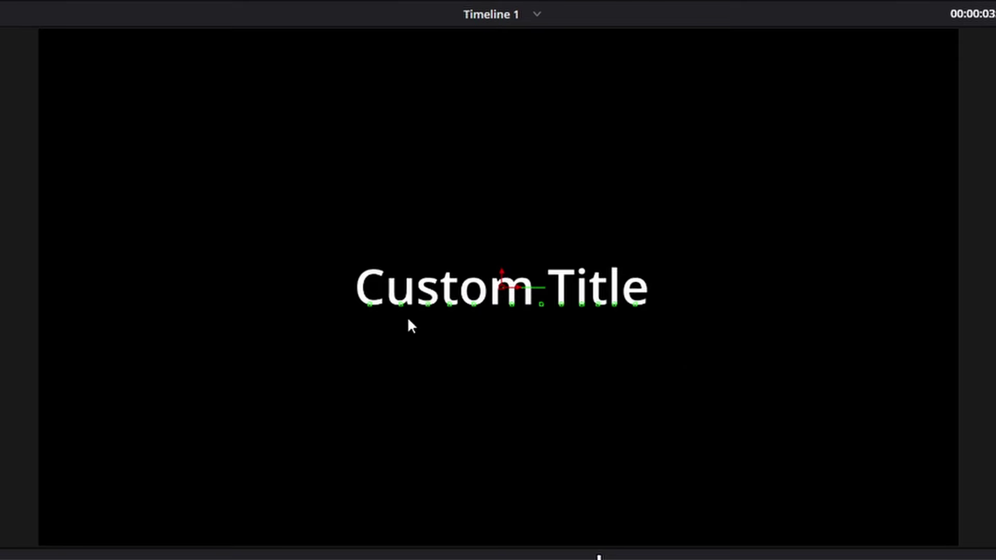
click(616, 294)
drag(615, 295, 619, 340)
mouse_move(511, 287)
mouse_down()
mouse_move(522, 320)
mouse_move(495, 287)
mouse_up()
drag(602, 302, 597, 364)
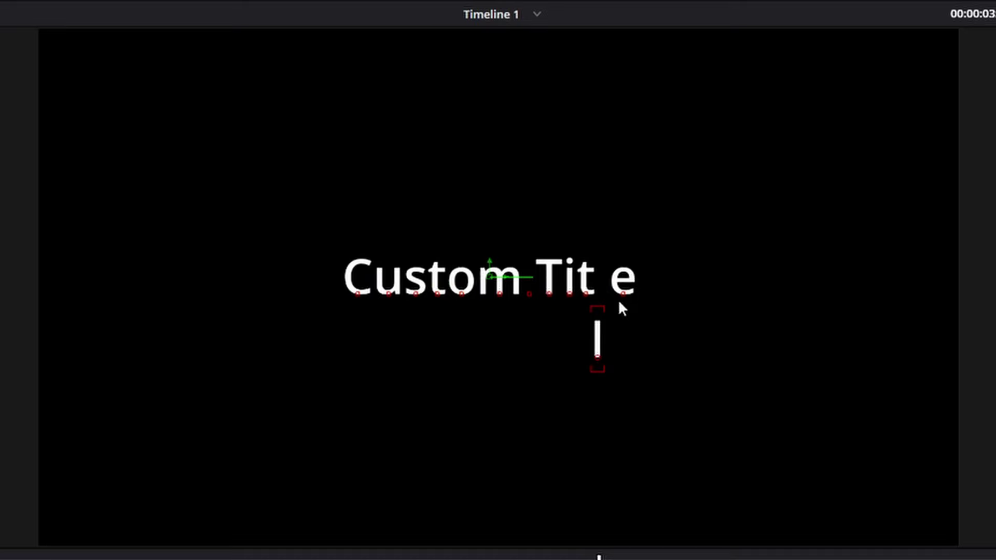
drag(623, 293, 659, 240)
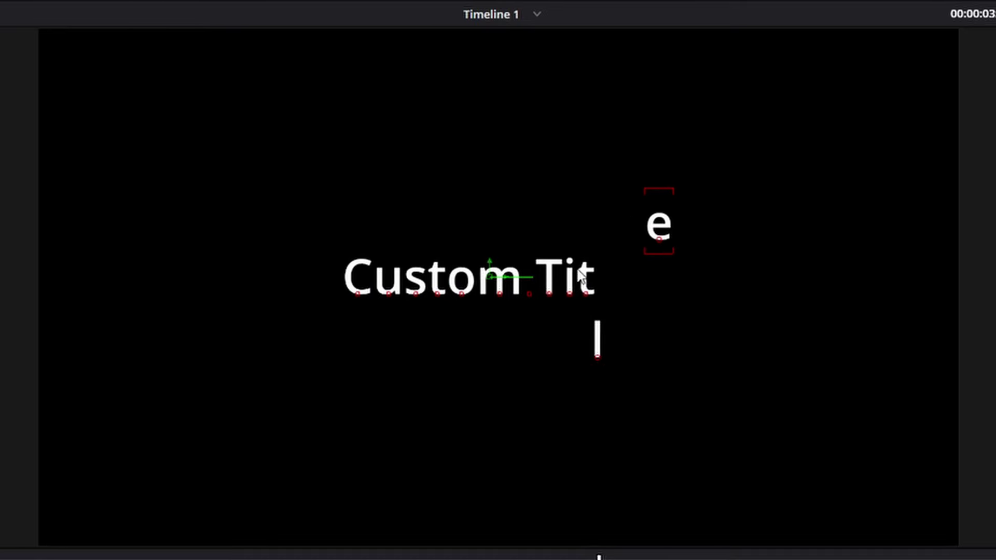
drag(501, 296, 493, 364)
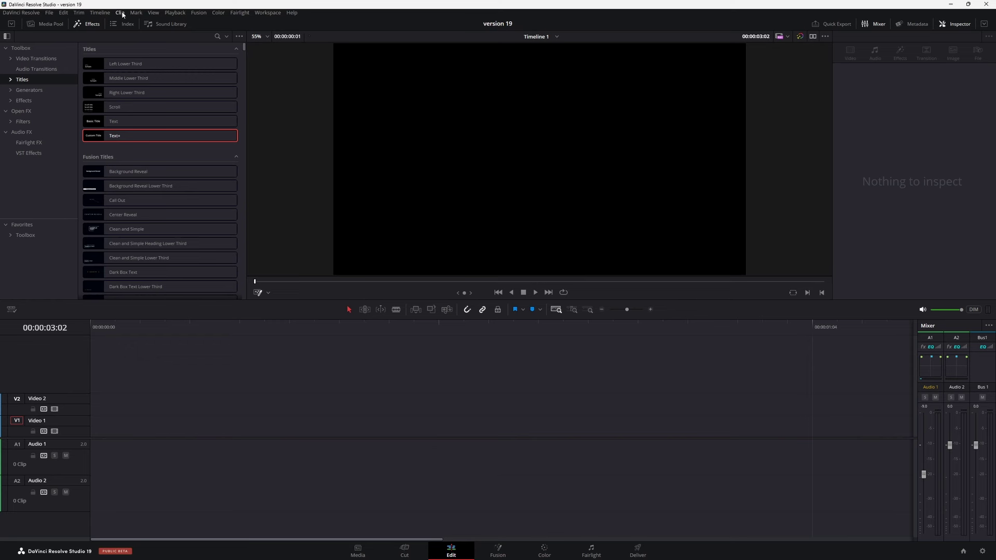
Step: Preview the SaveTube.App-4 interview clip from the Media Pool and bring up its Audio Transcription options
click(52, 24)
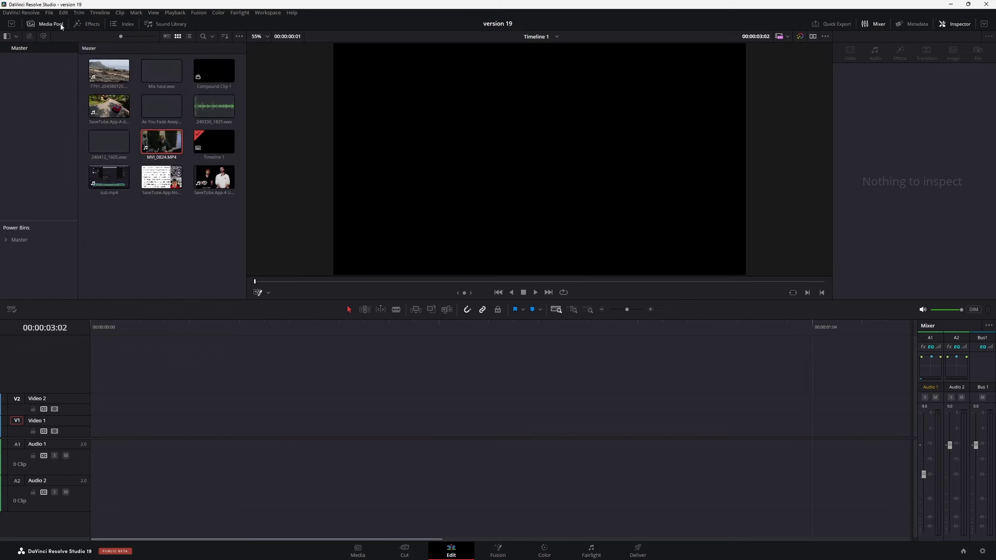
click(214, 177)
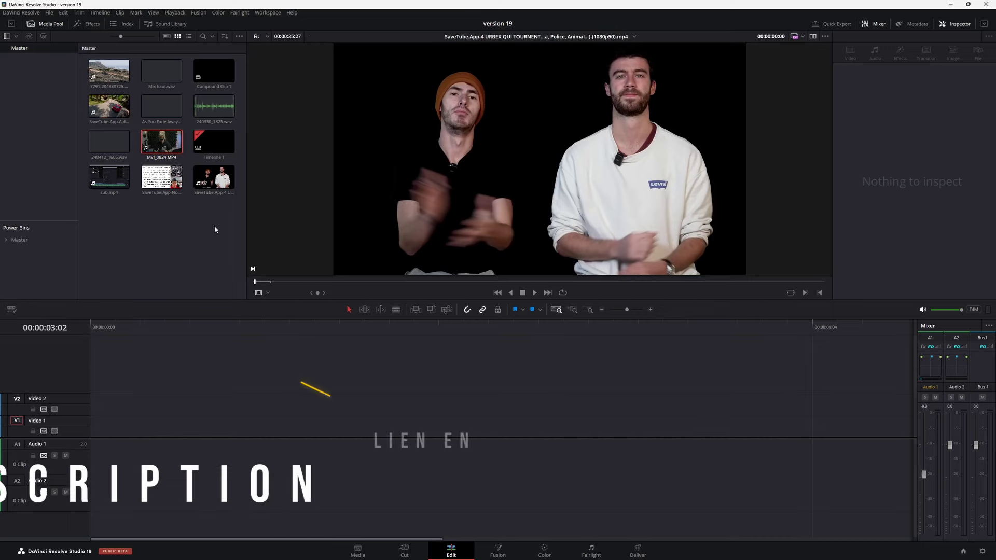
right_click(215, 181)
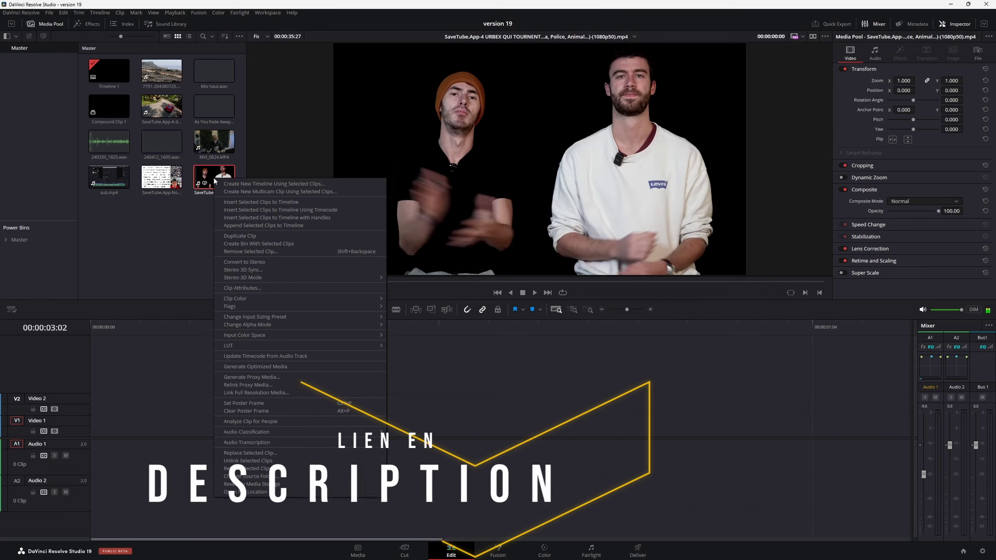
mouse_move(377, 443)
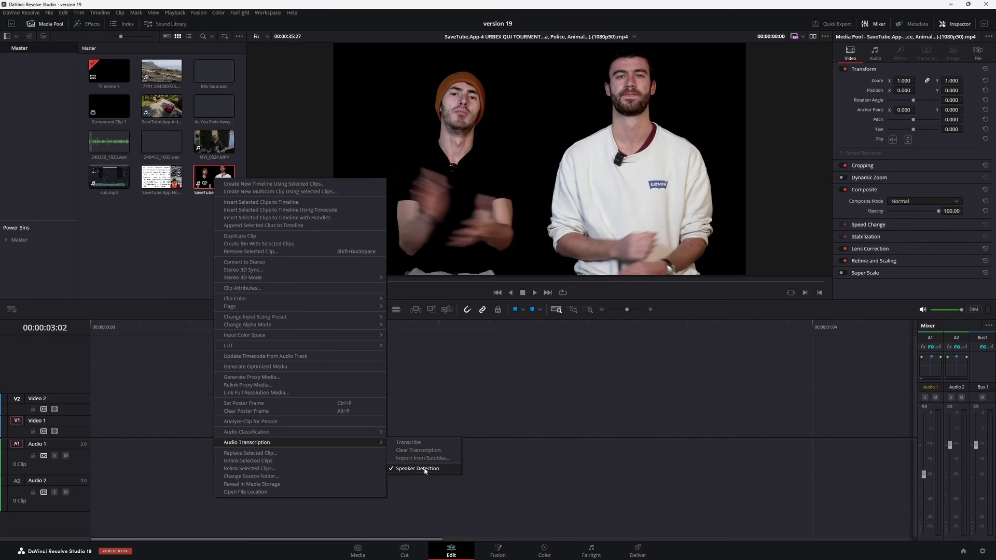
Step: Transcribe the SaveTube.App-4 clip's audio and mark its silent gaps in the transcript
click(423, 445)
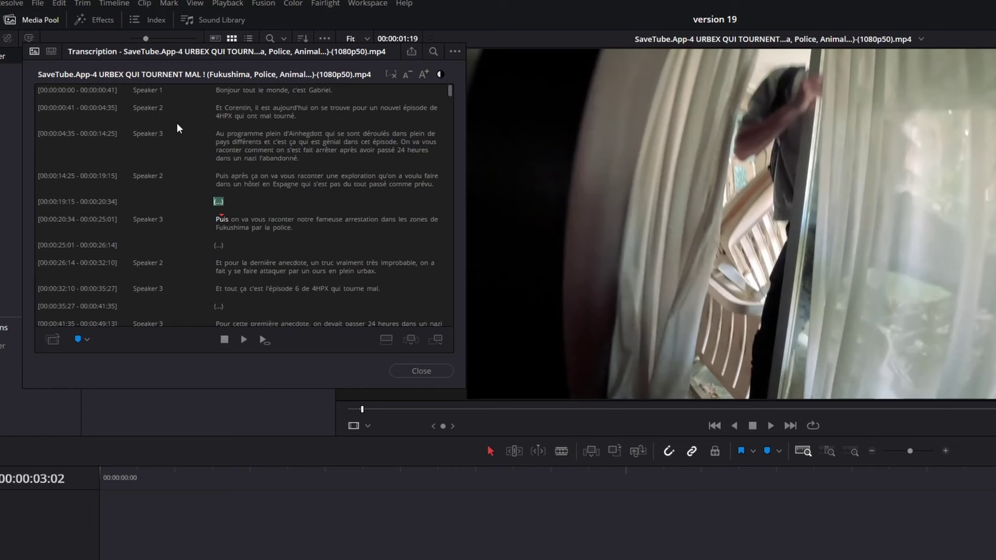
click(219, 201)
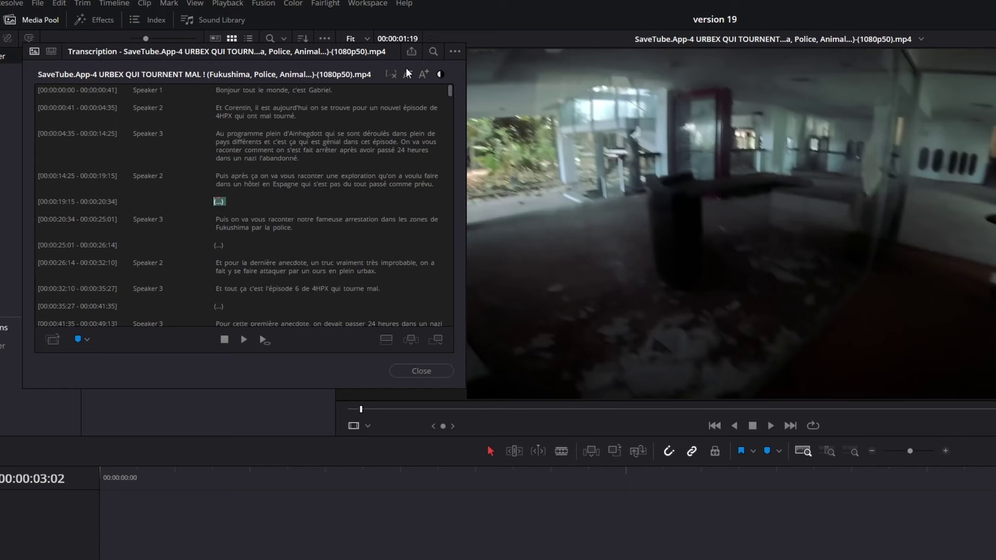
click(390, 75)
click(459, 50)
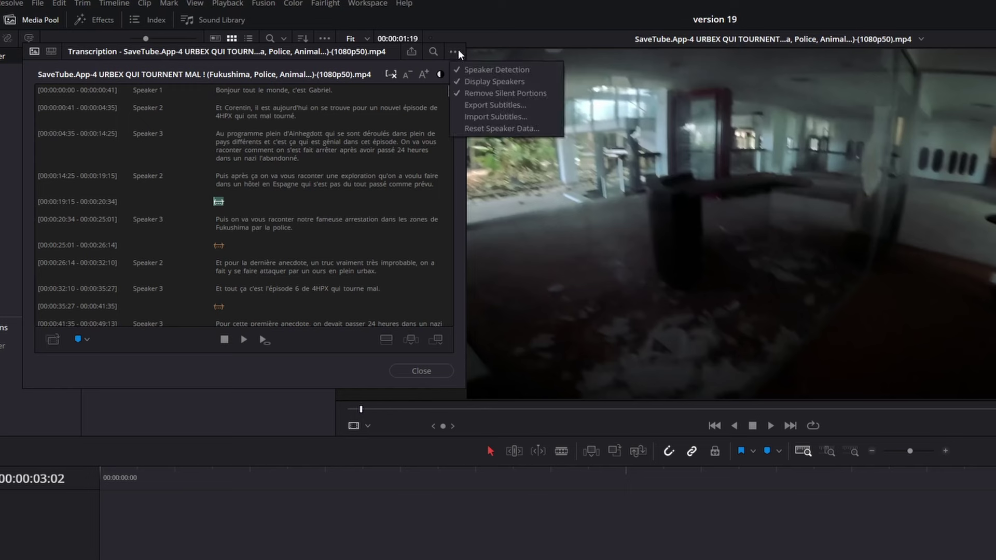
click(490, 104)
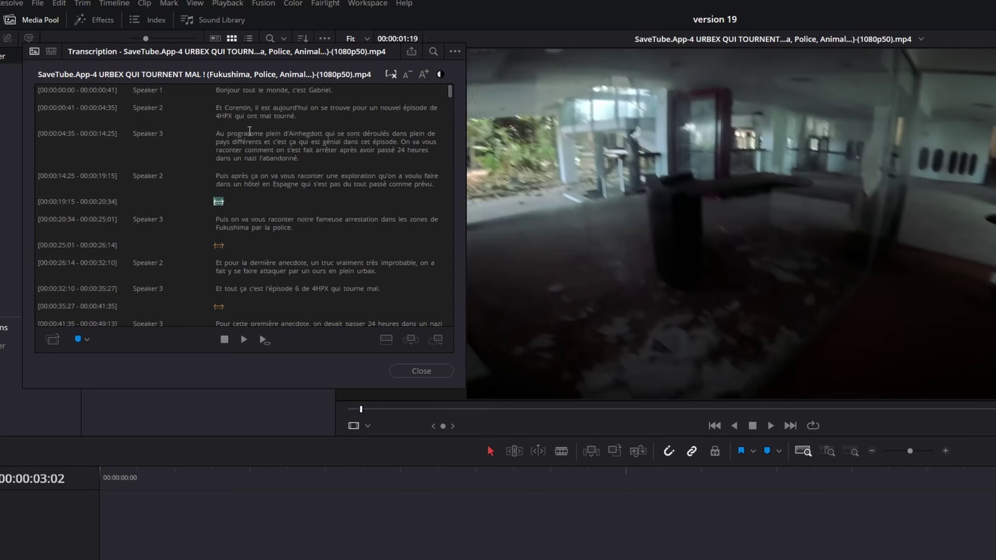
Step: Rename Speakers 1–5 alternately after the two presenters in Edit Speakers and save
click(142, 86)
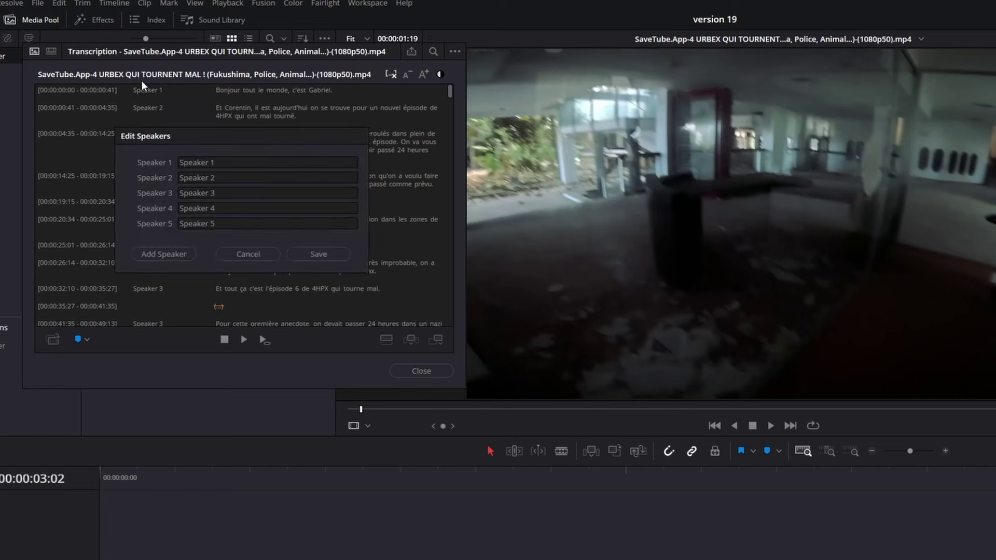
drag(217, 162, 166, 164)
text(gabriel)
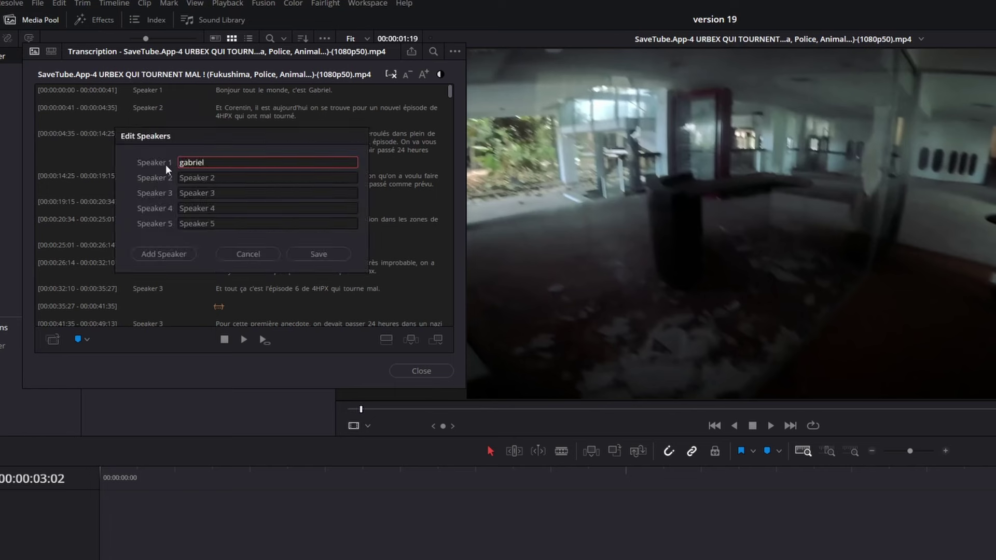
key(Tab)
text(corentin)
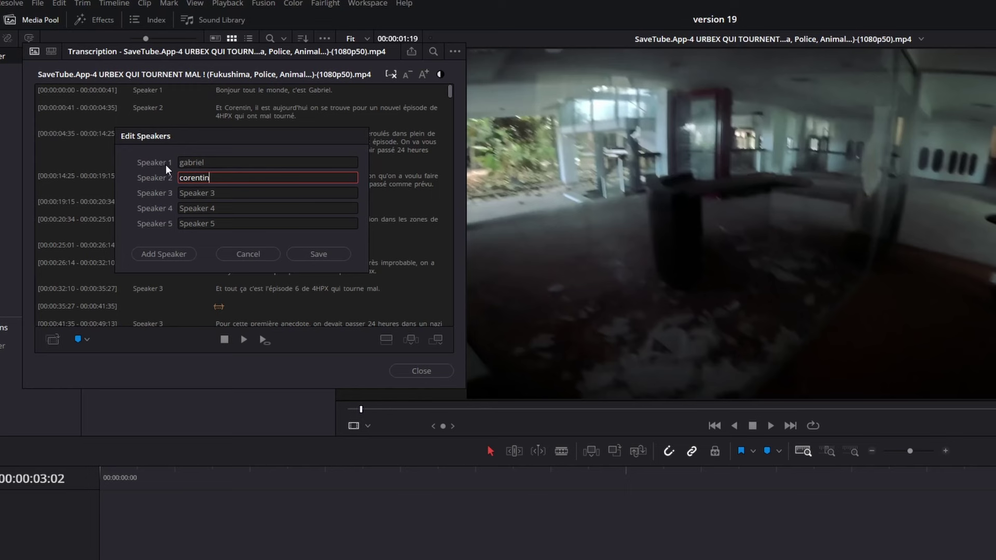
key(Tab)
text(gaz)
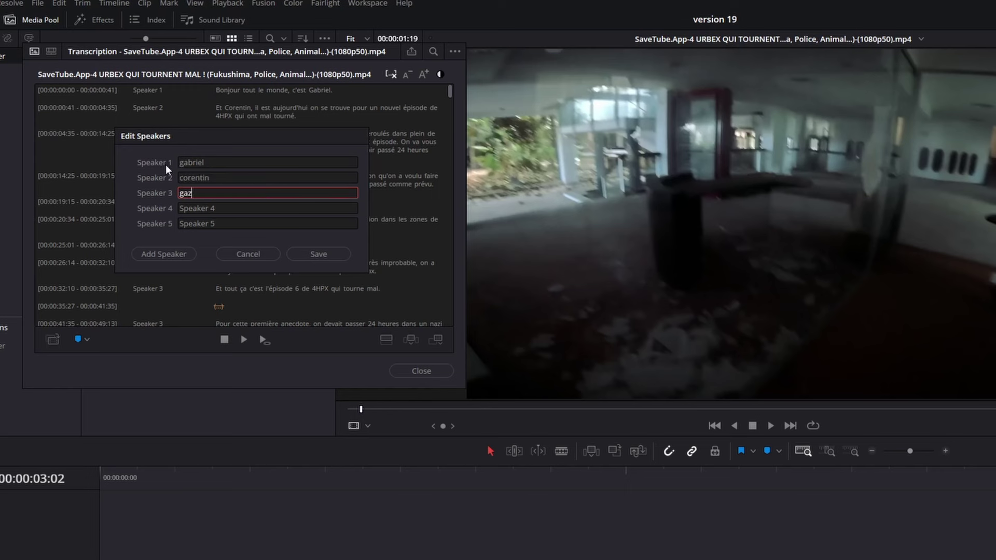
text(briel)
key(Tab)
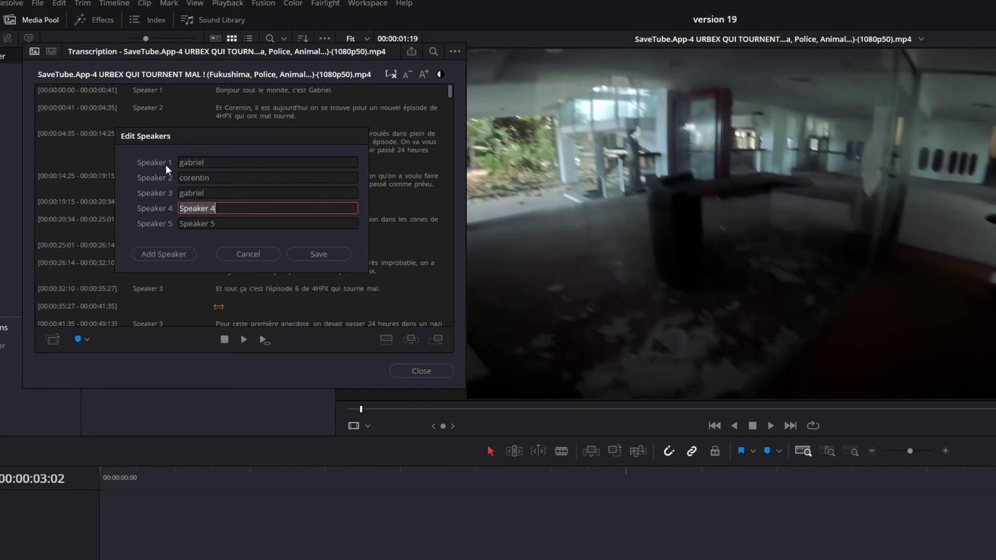
text(corentin)
key(Tab)
text(gabriel)
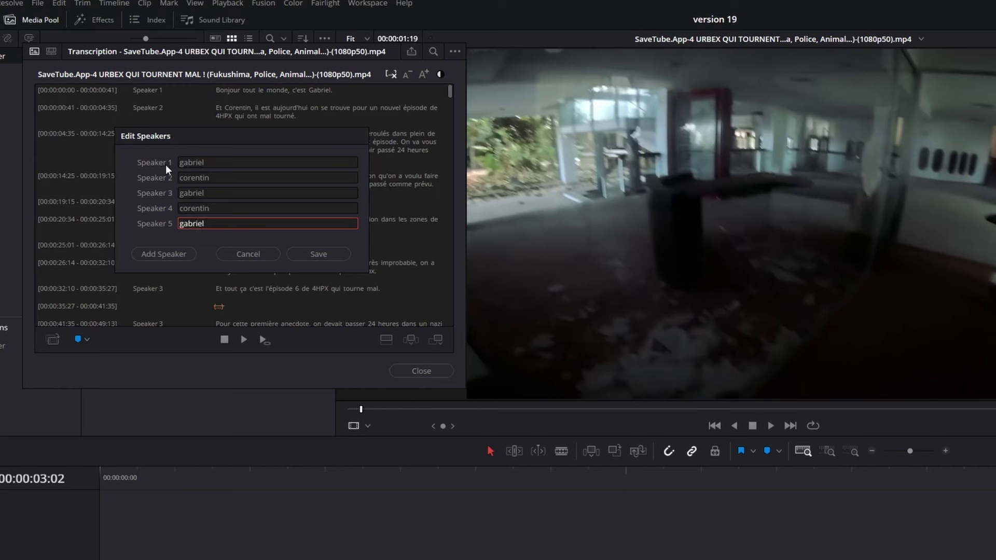
click(323, 254)
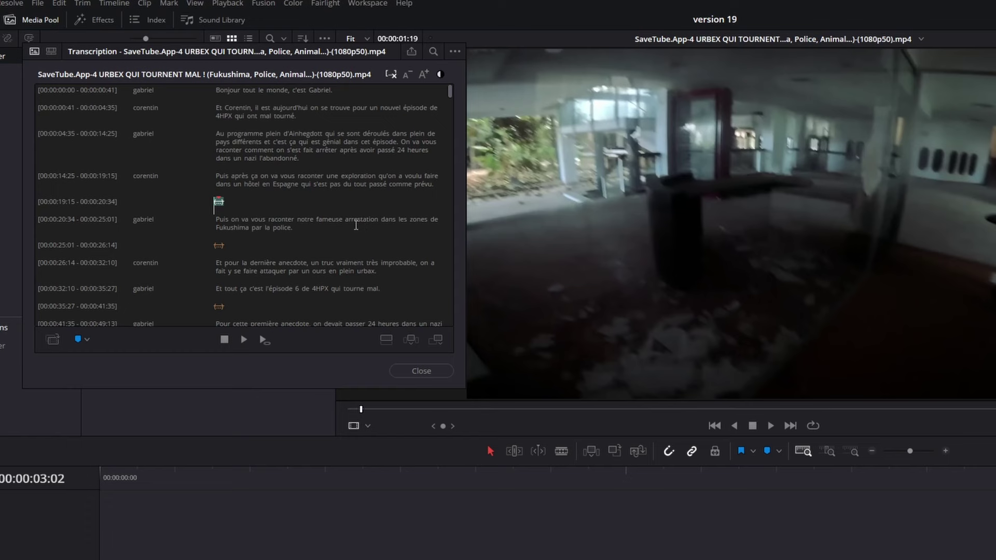
Step: Delete the transcript passages from 00:00:19:15 onward, then select the opening lines from Bonjour through prévu
click(213, 198)
drag(434, 186, 209, 86)
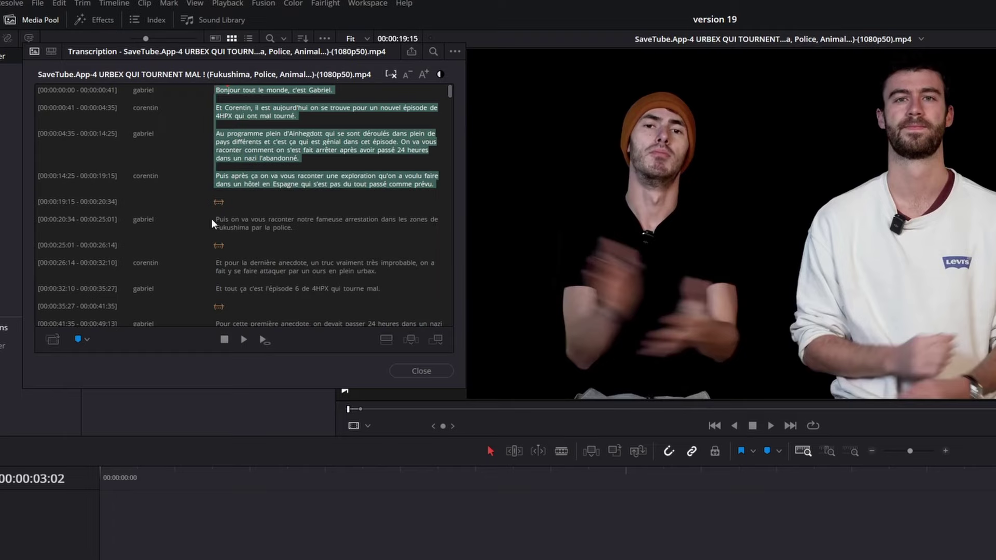
drag(210, 219, 443, 425)
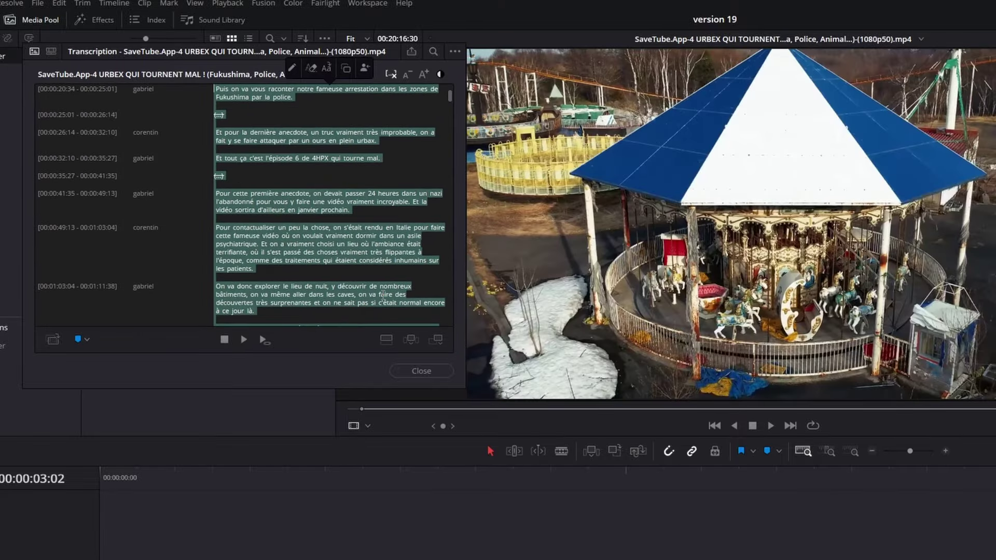
click(311, 67)
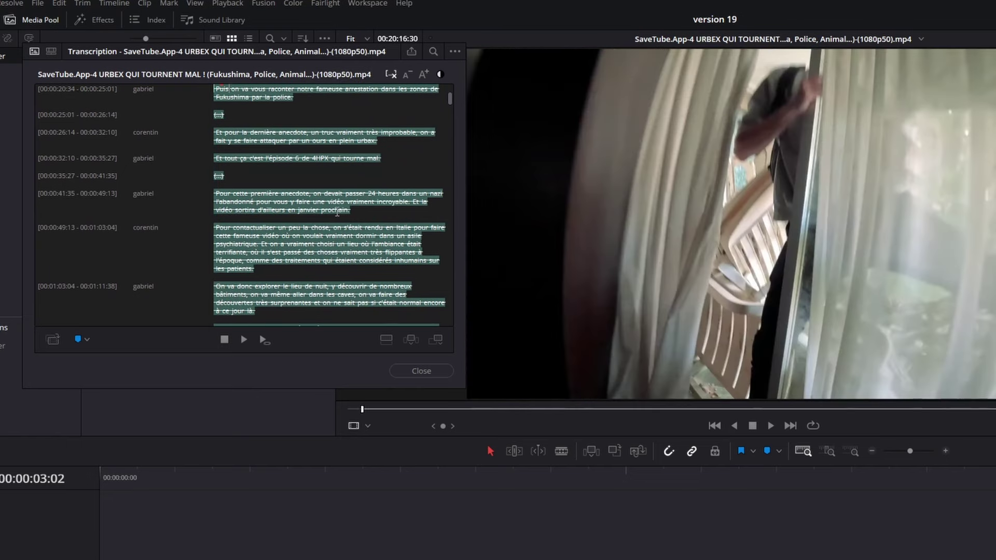
scroll(215, 90, up, 3)
drag(216, 90, 444, 196)
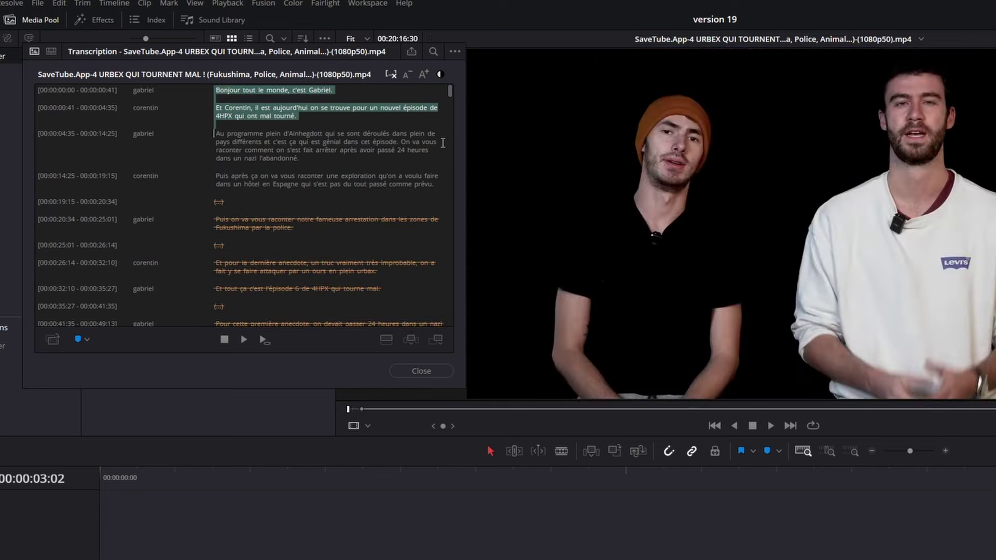
Step: Append the selected opening lines to the timeline and play the new edit
click(435, 338)
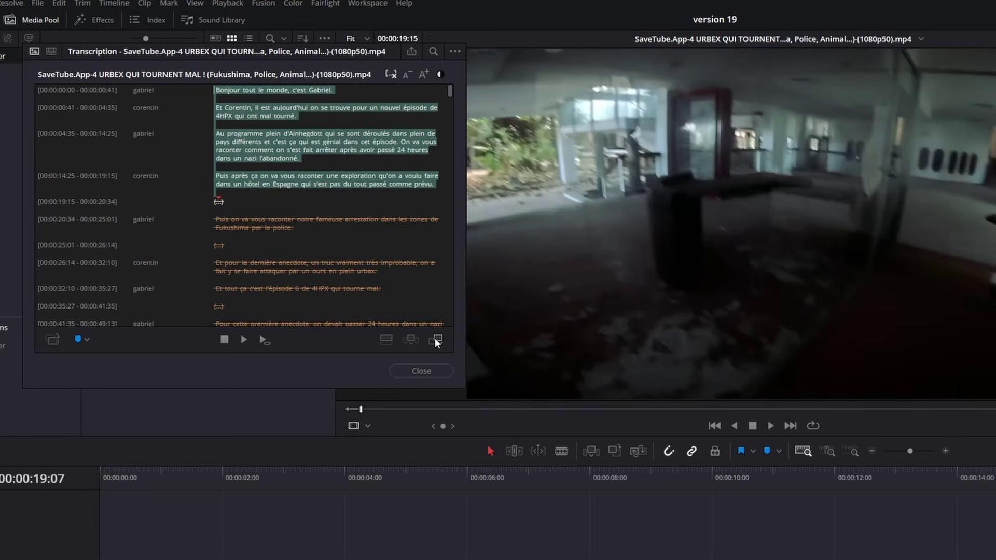
key(space)
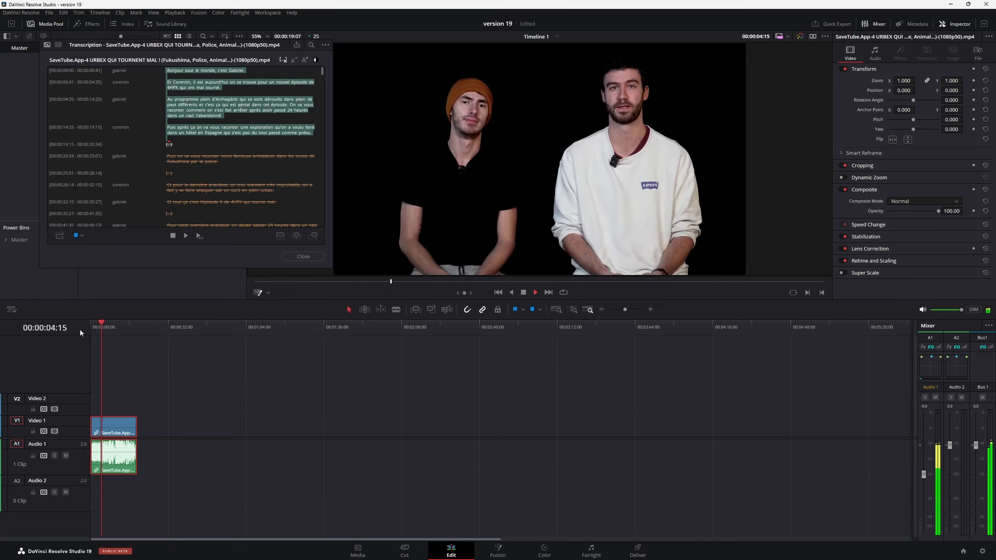
key(space)
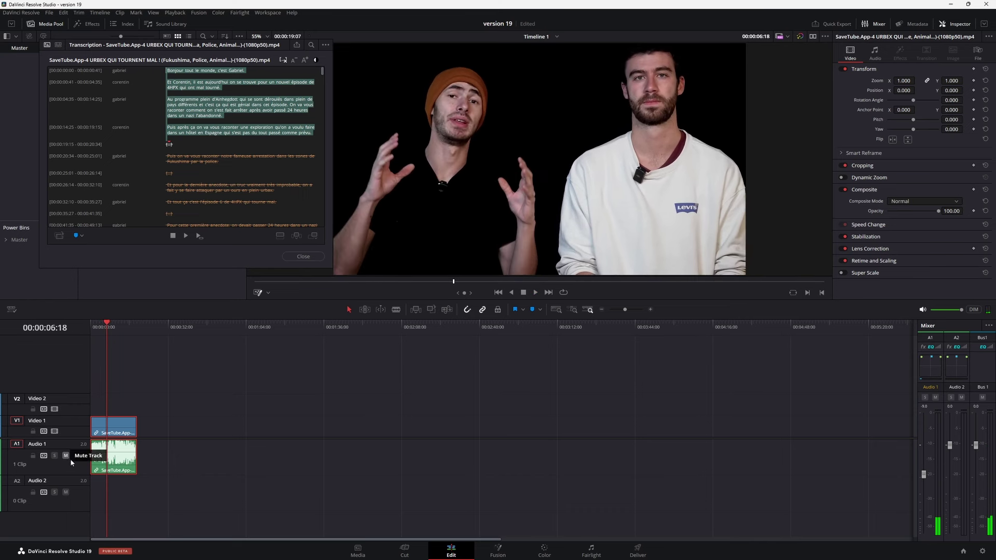
Step: Turn off Dialogue Separator on Audio 1, replay from the start, save, and load the source clip
click(70, 458)
click(845, 119)
key(Home)
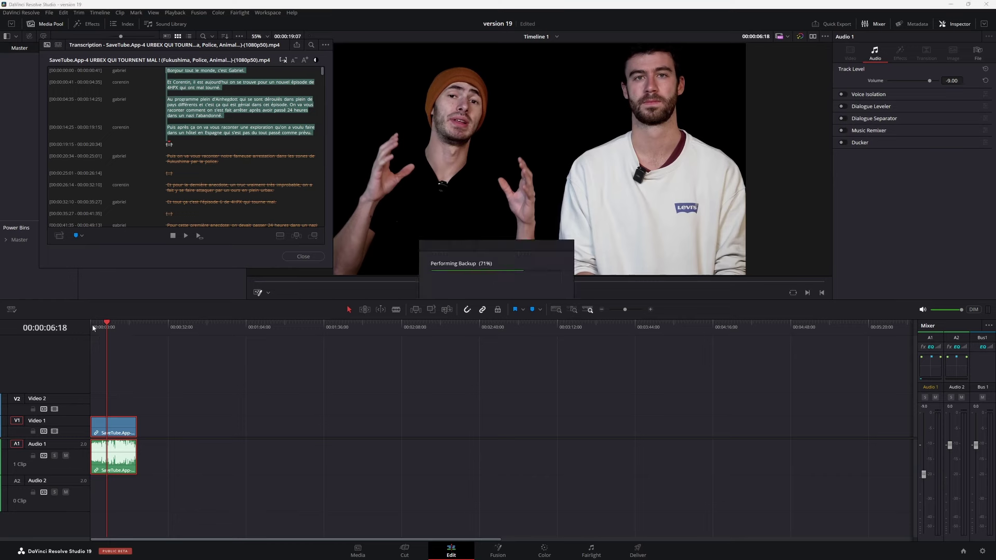
key(space)
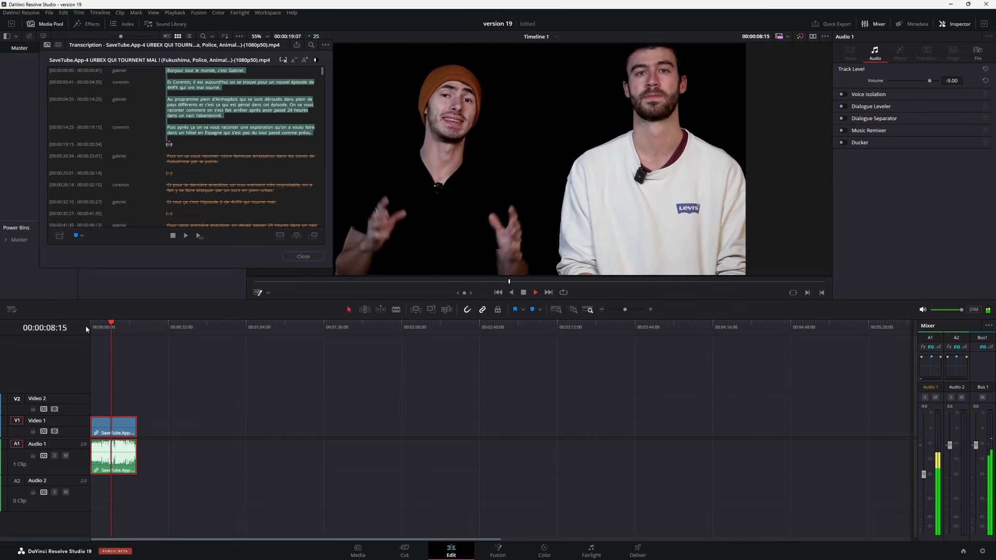
key(space)
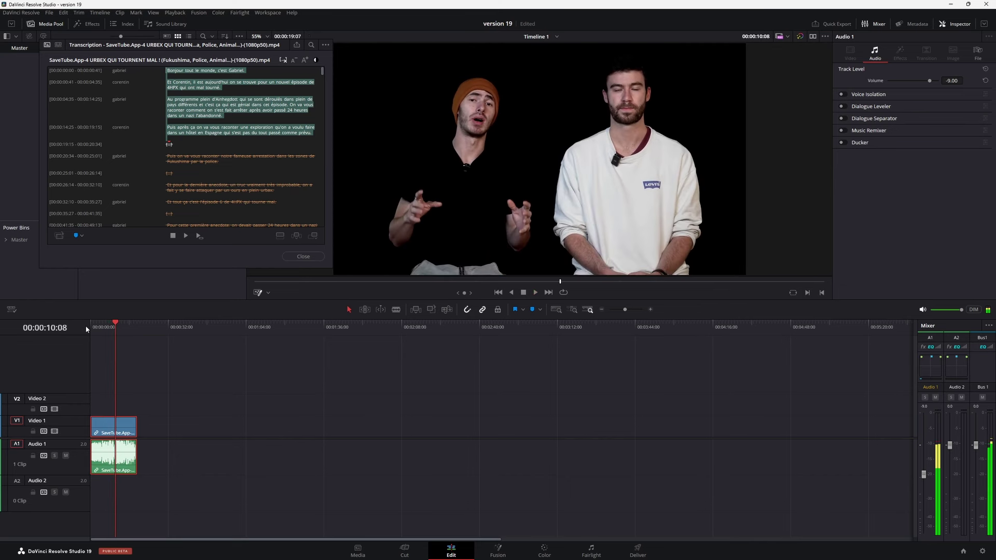
key(ctrl+s)
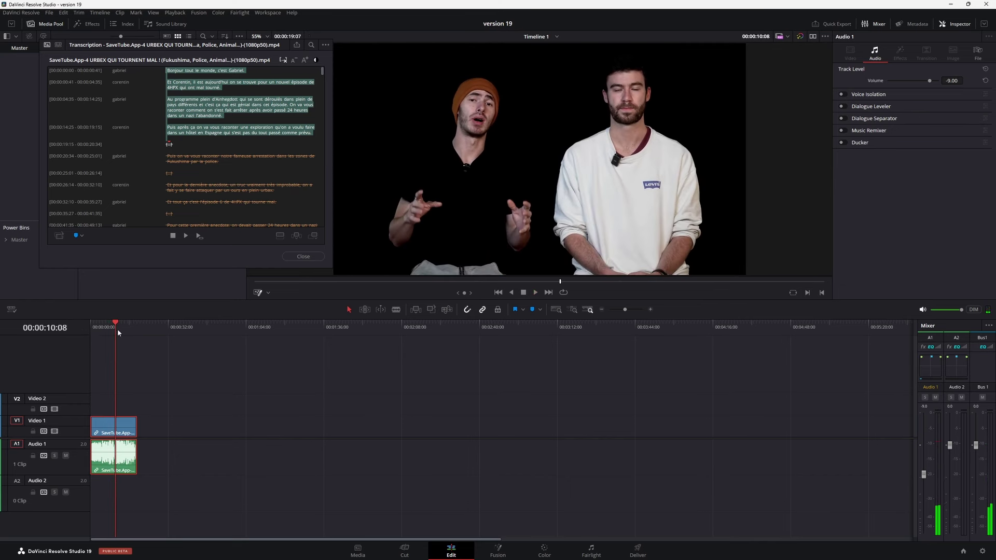
click(174, 156)
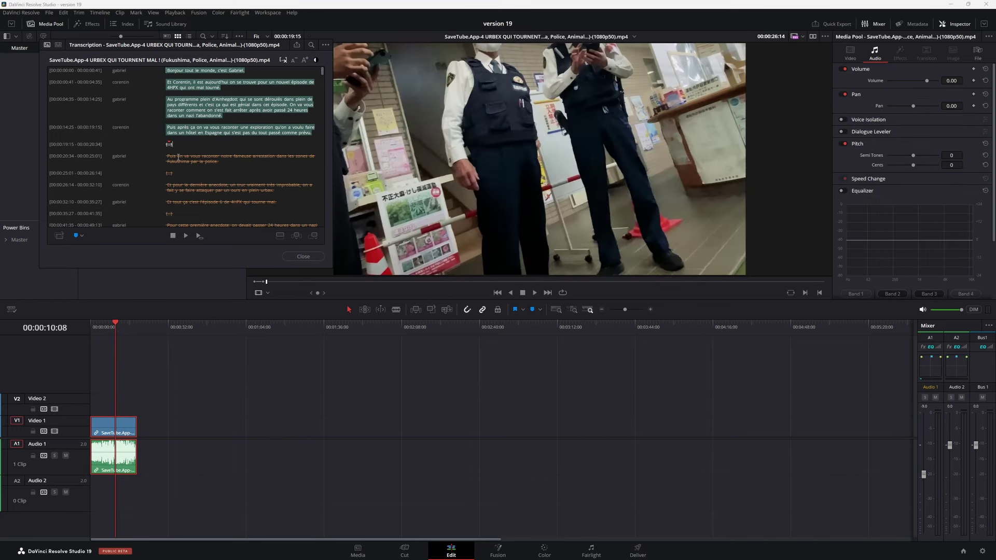
Step: Restore the deleted 00:00:20:34 transcript sentence, append it to the timeline, and review the join
drag(166, 156, 313, 163)
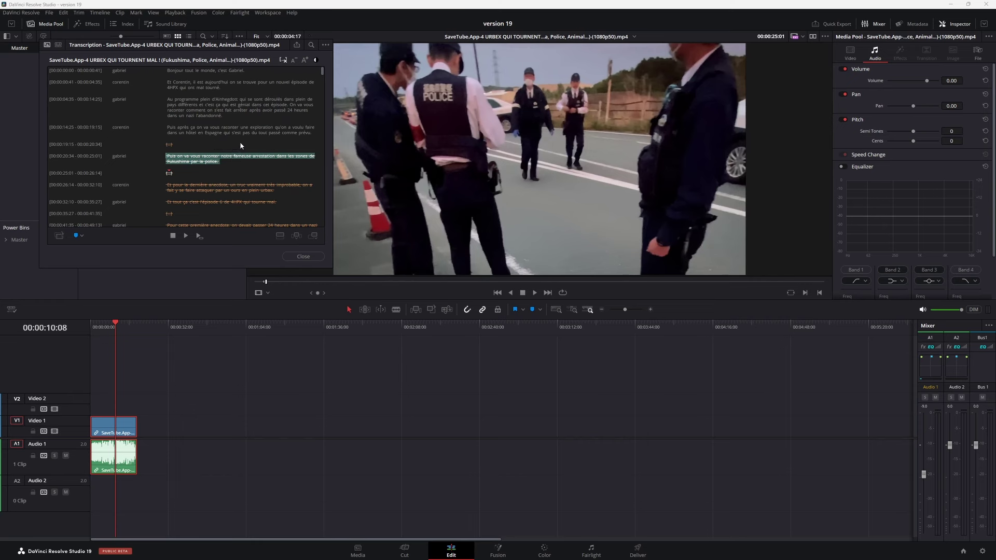
click(240, 143)
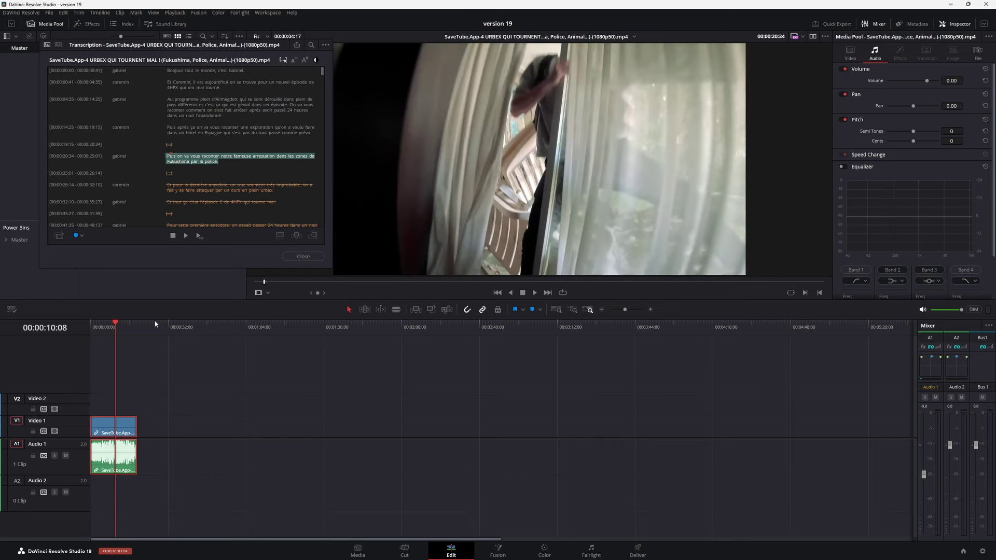
click(154, 322)
click(316, 235)
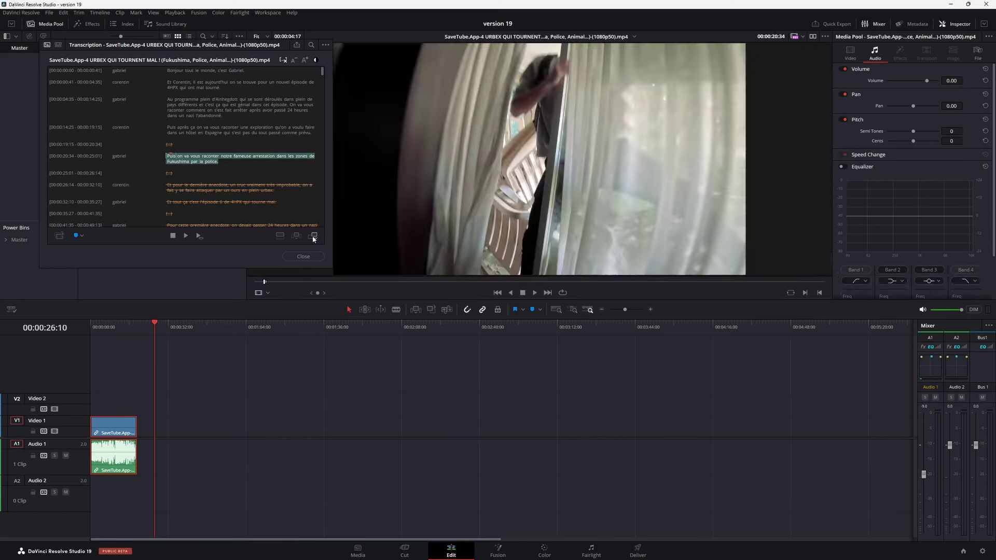
click(134, 328)
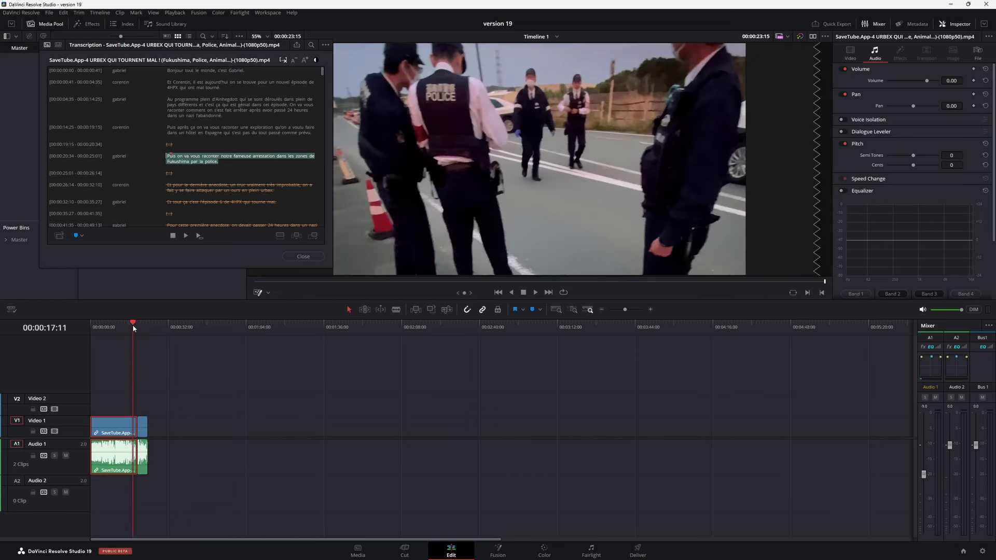
key(space)
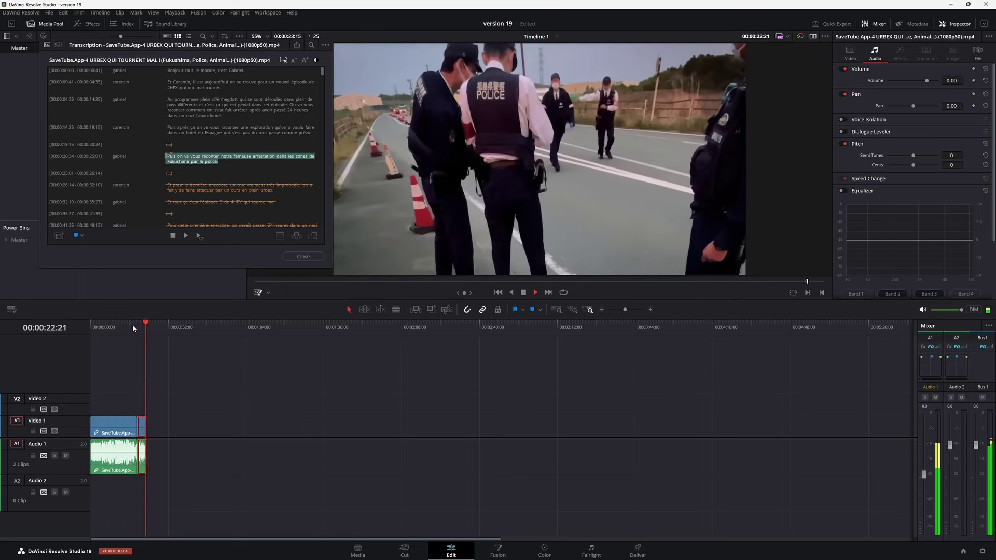
key(space)
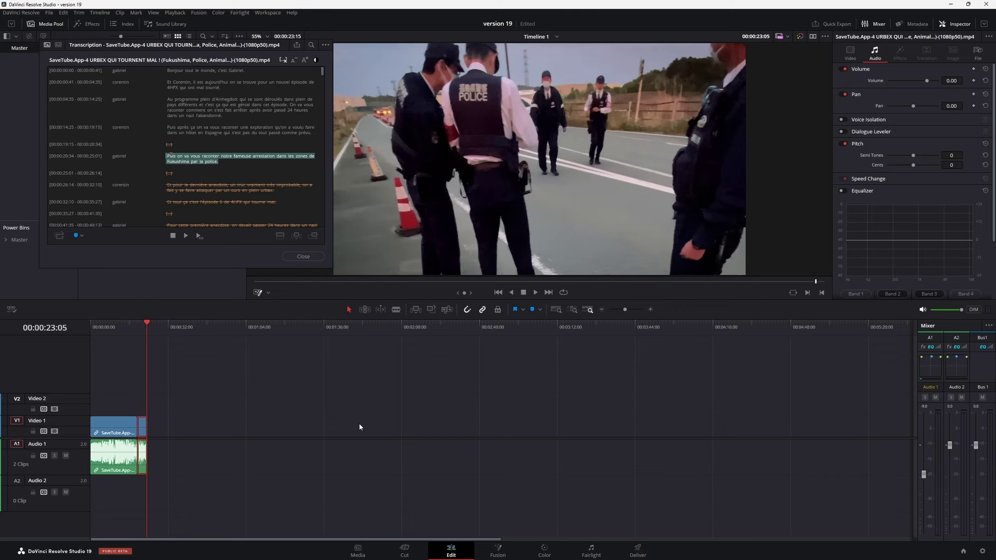
Step: Close the Transcription window and trim the timeline clip's end back to 00:00:05:15
click(303, 256)
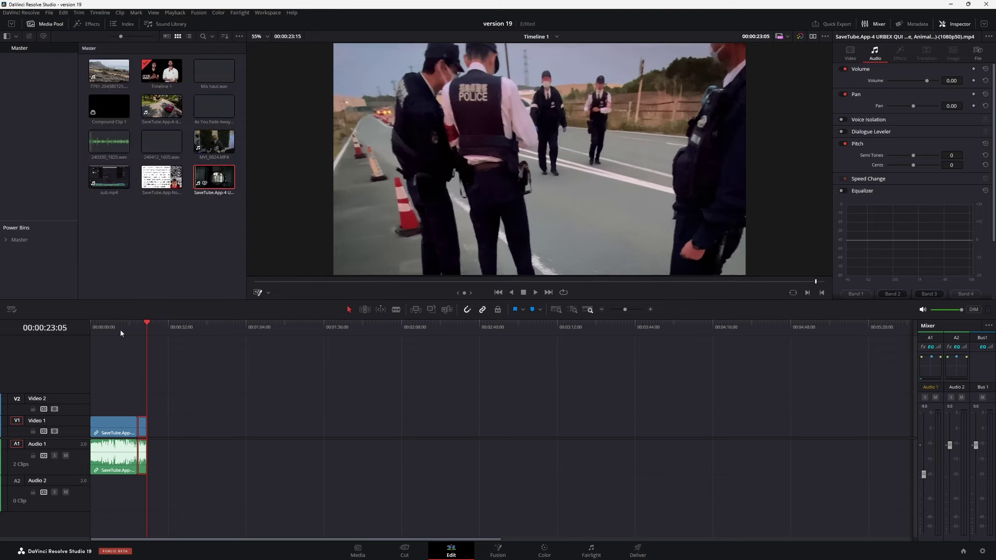
drag(119, 329, 104, 340)
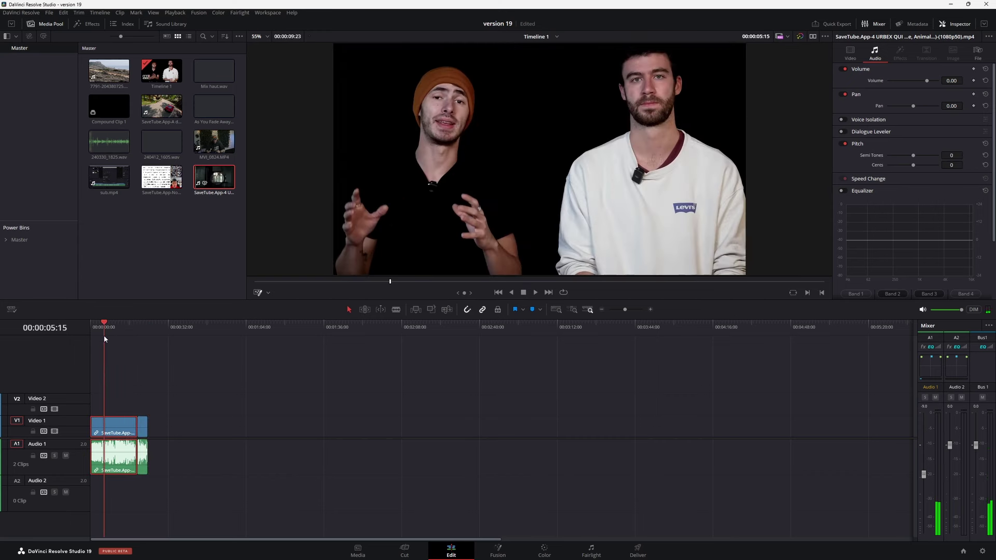
key(ctrl+shift+])
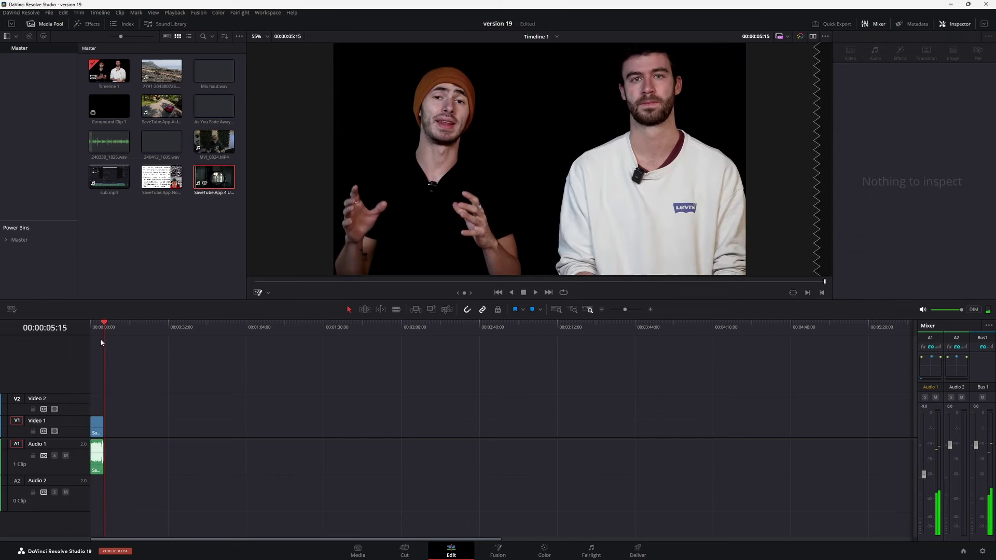
Step: Select the shortened interview clip on Timeline 1 and move to the Color page
click(99, 341)
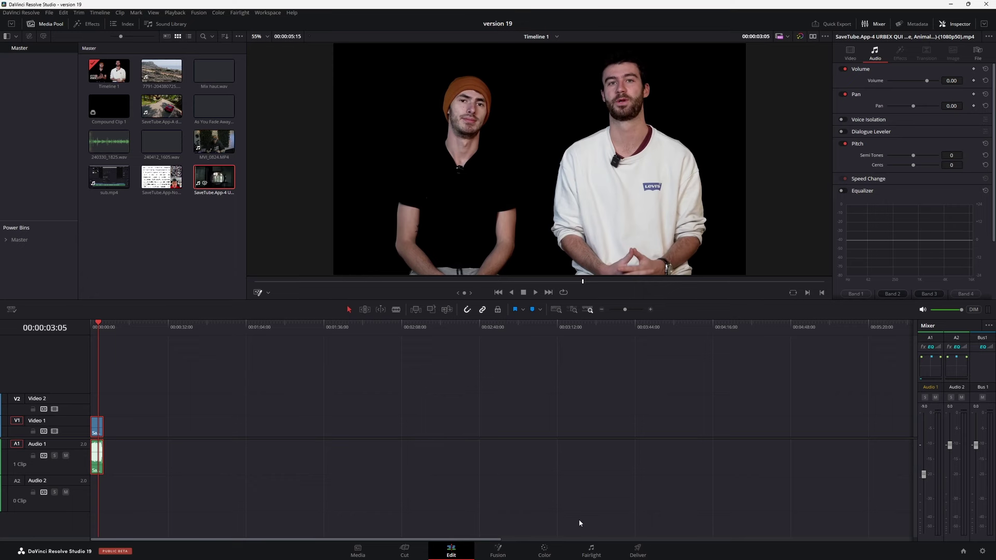
click(544, 551)
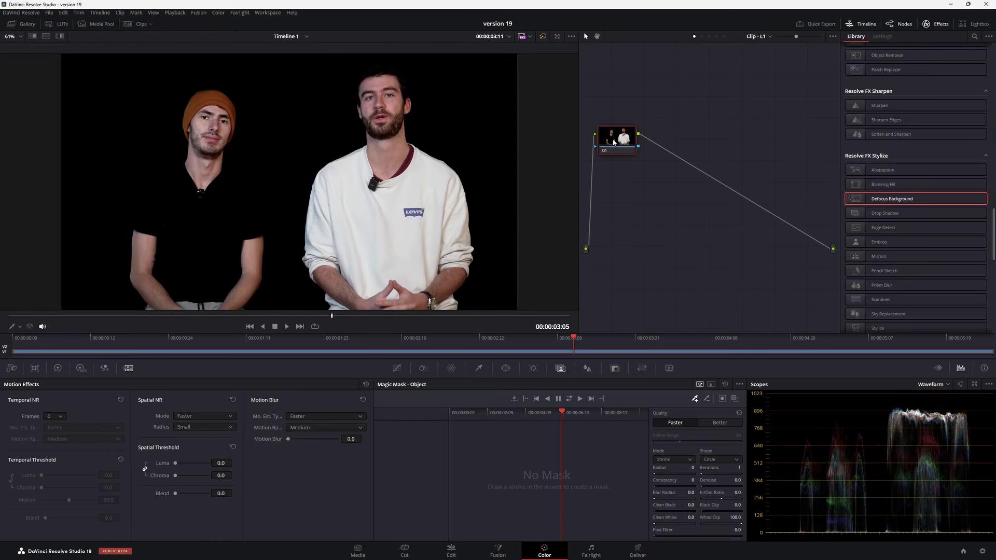
Step: Add serial node 02 after node 01 and search the effects library for 'face'
key(alt+s)
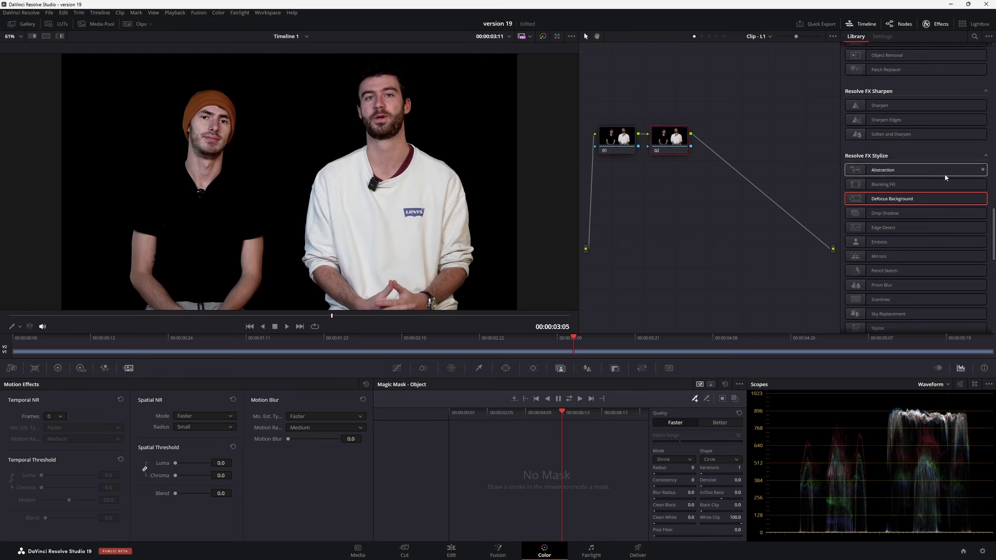
scroll(934, 204, down, 5)
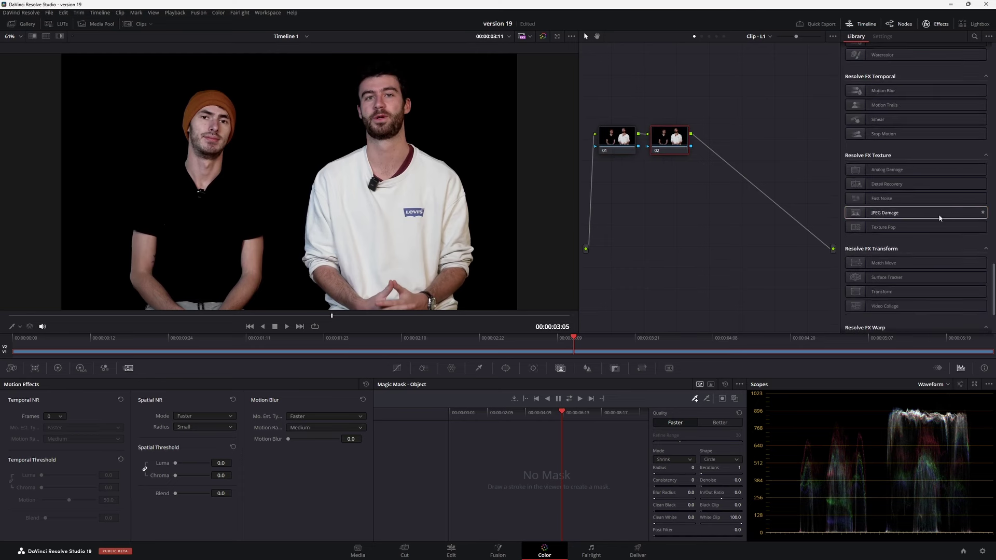
scroll(923, 156, up, 20)
scroll(904, 52, up, 3)
click(974, 36)
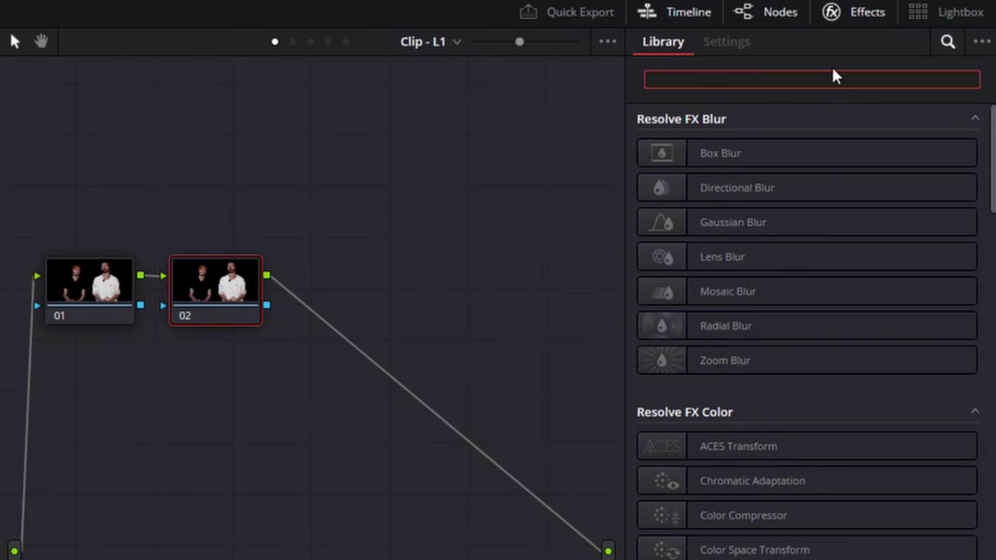
text(face)
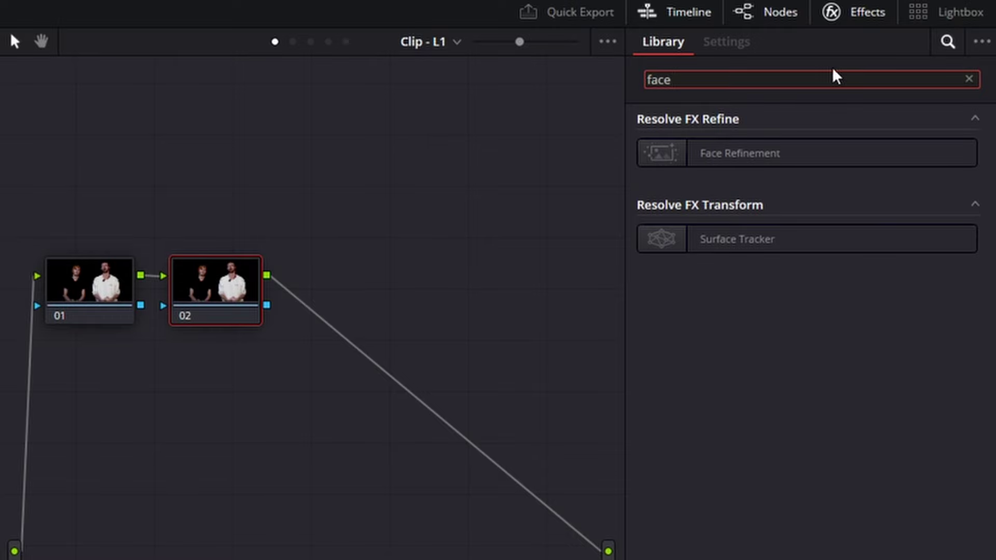
Step: Apply Face Refinement to node 02, detect both presenters' faces, then show Effects on the Edit page
mouse_move(820, 150)
mouse_down()
mouse_move(814, 161)
mouse_move(671, 141)
mouse_up()
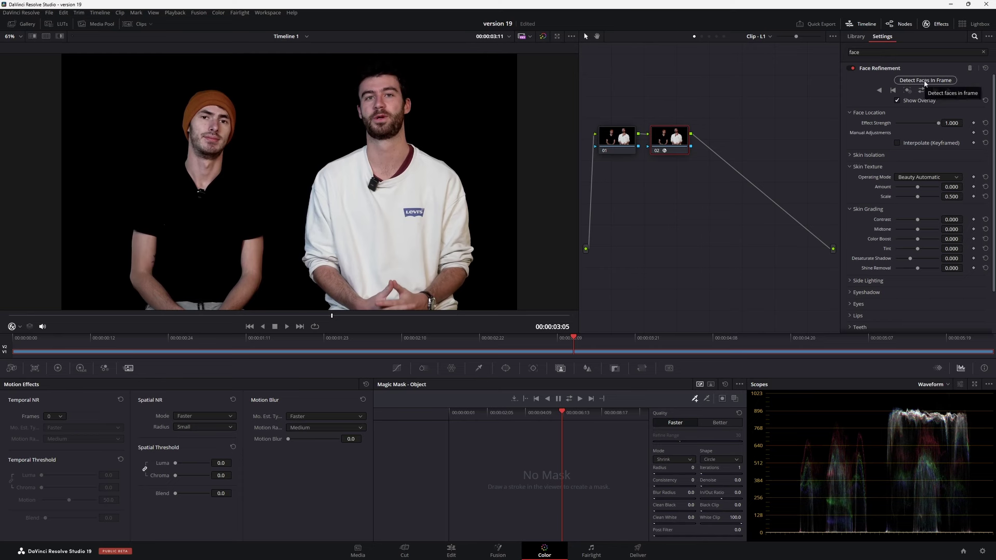
click(925, 81)
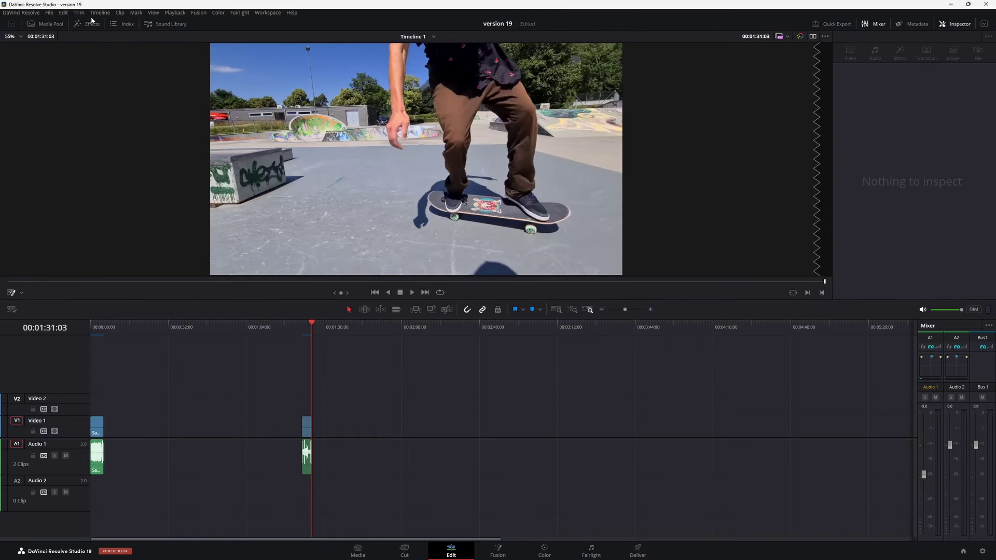
click(91, 25)
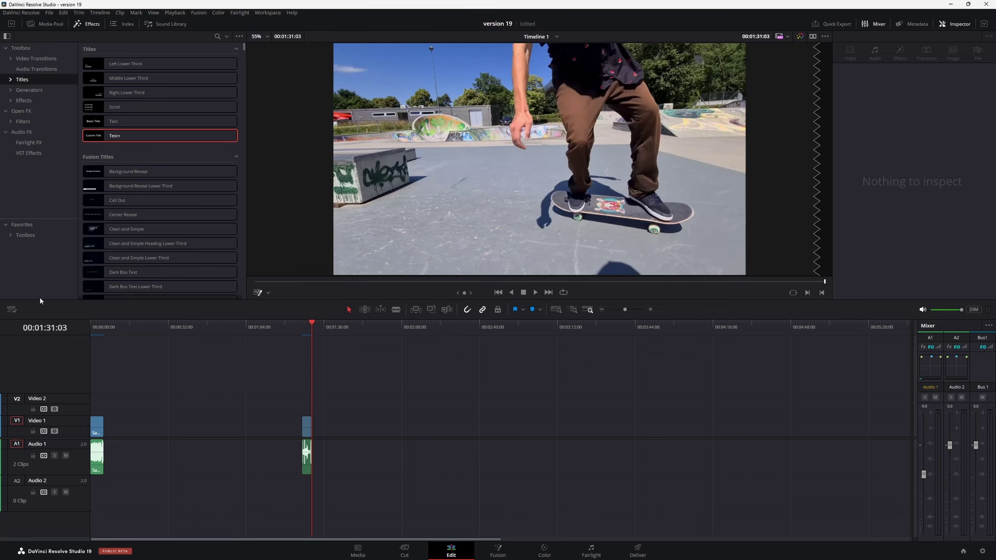
Step: Browse the Effects library down to the full Toolbox Effects list
click(9, 236)
click(15, 256)
scroll(59, 262, down, 1)
scroll(59, 264, up, 1)
click(15, 236)
click(15, 236)
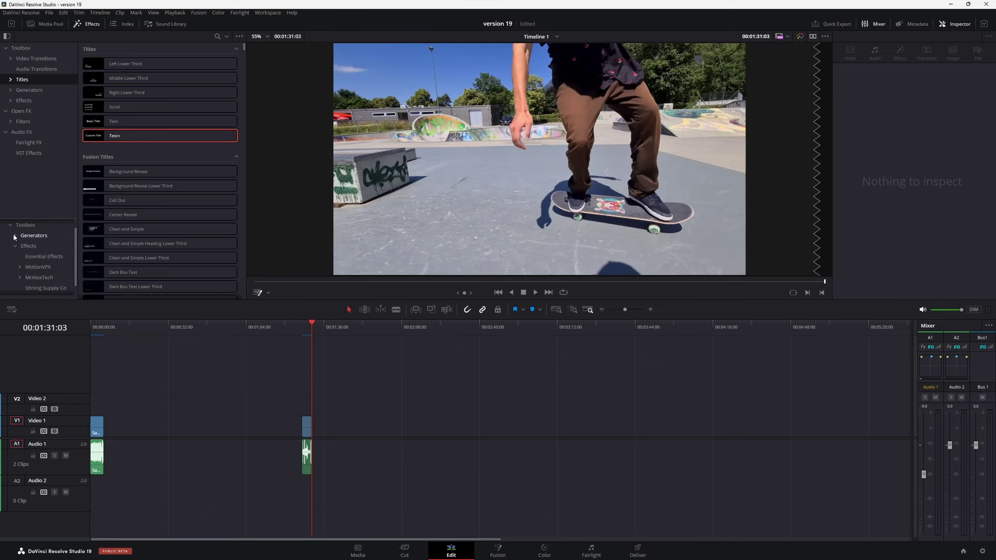
click(38, 258)
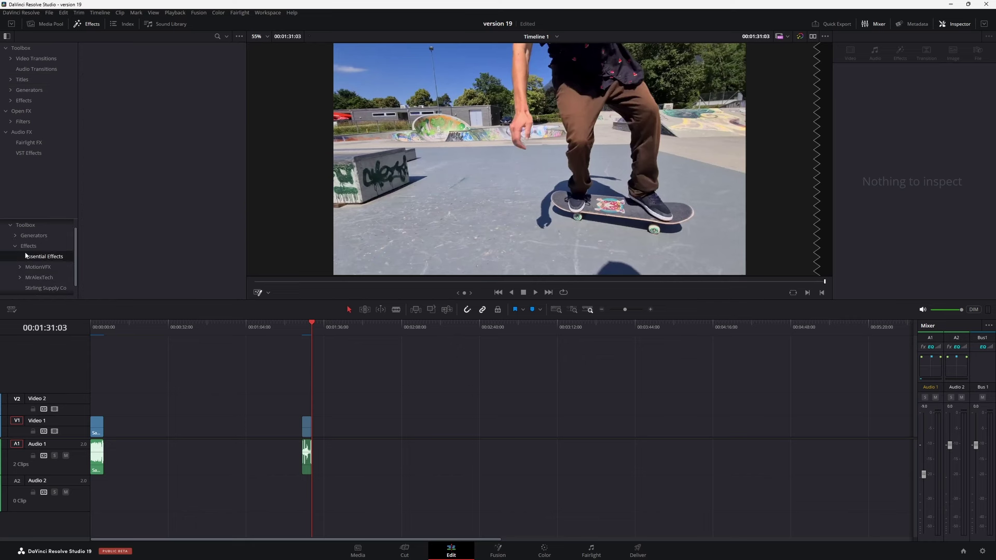
click(15, 246)
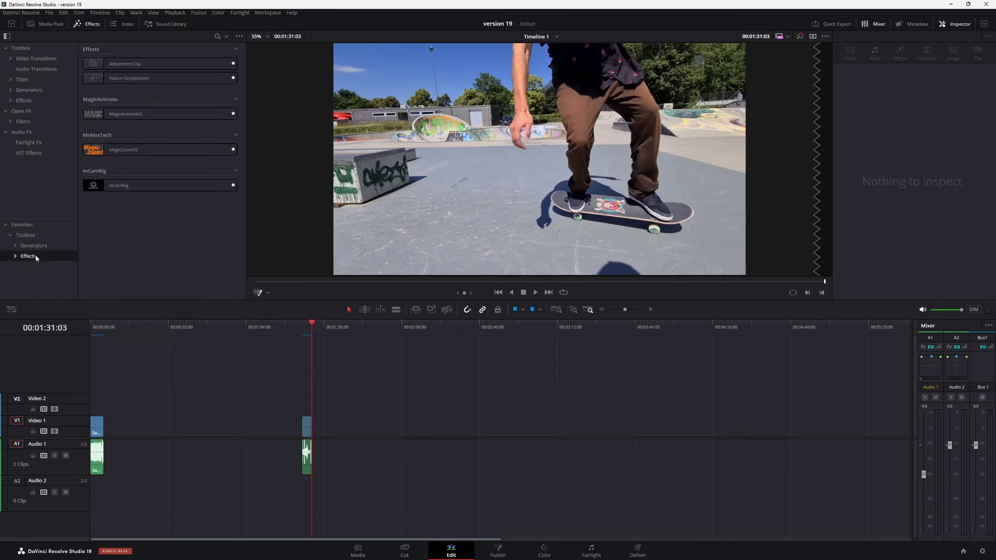
Step: Place a Fusion Composition clip on V1 and open it on the Fusion page
drag(142, 79, 459, 454)
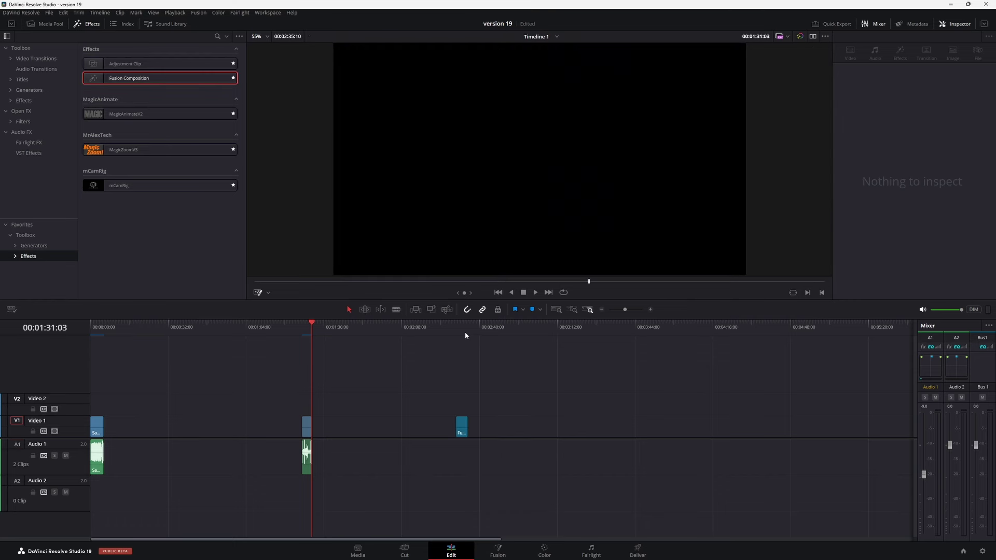
click(461, 325)
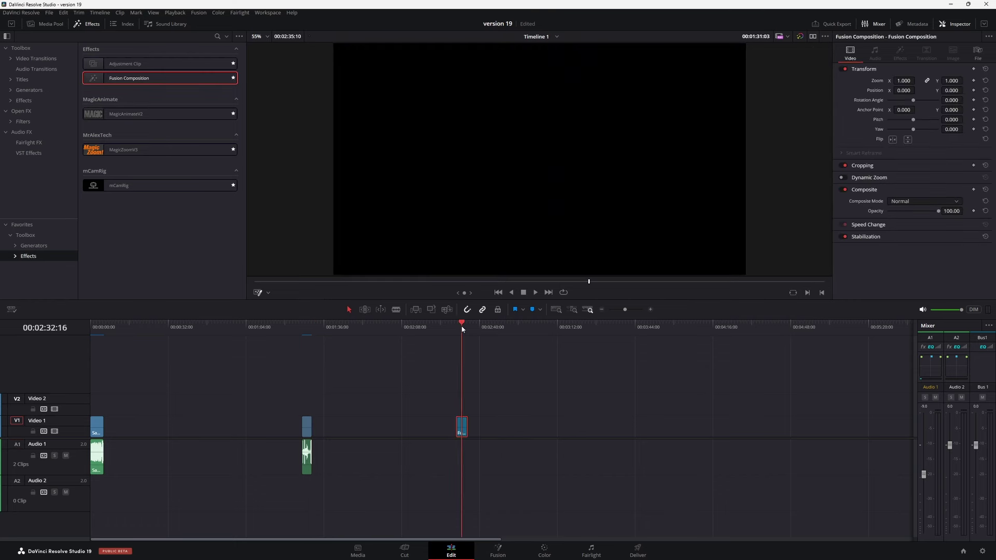
click(497, 551)
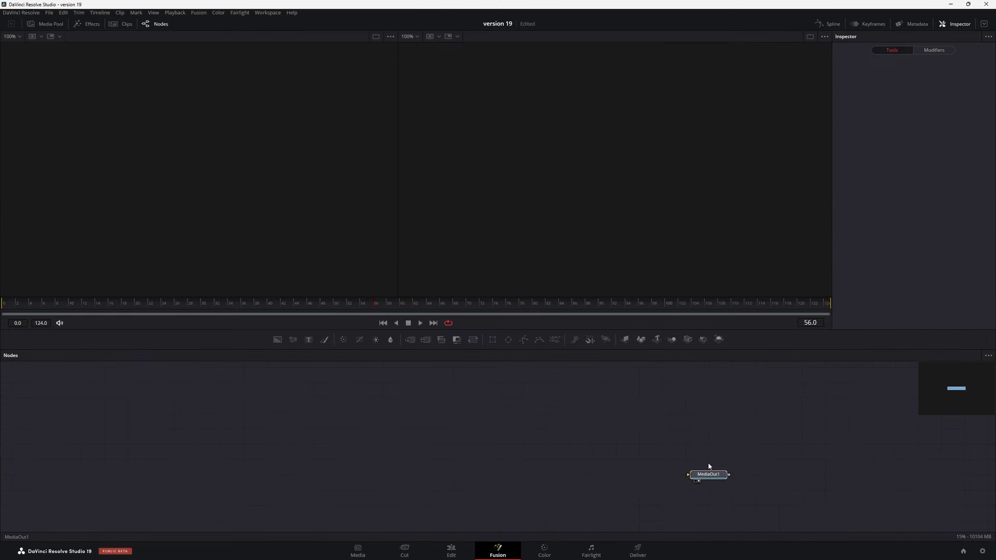
click(708, 460)
click(472, 430)
Step: Add a MultiMerge node via tool search and align it with MediaOut1
key(shift+space)
text(multi)
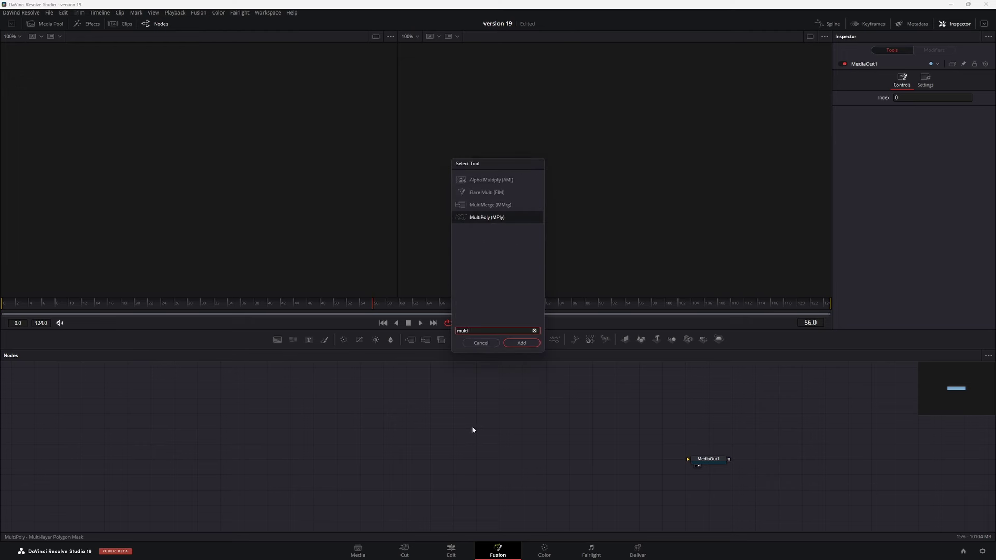
key(Up)
click(531, 345)
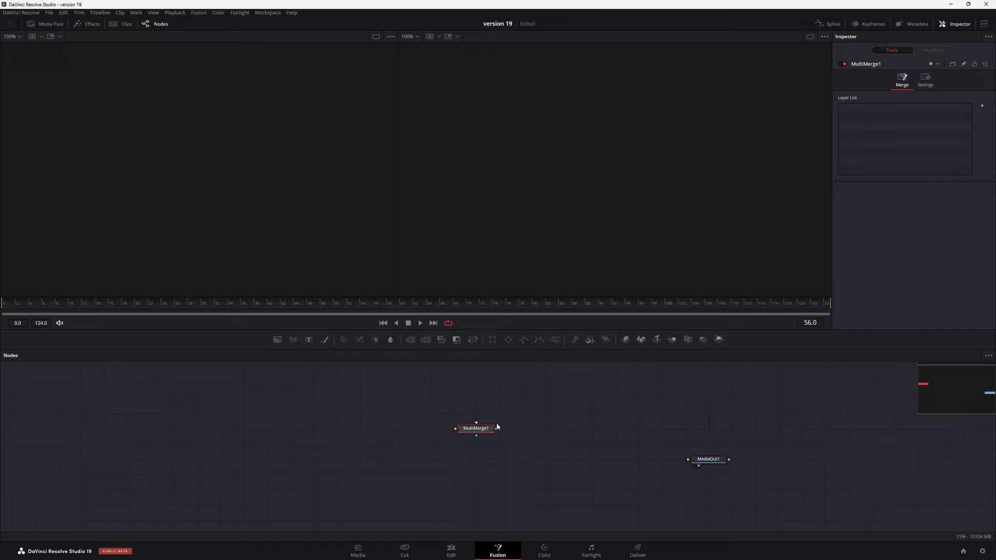
drag(480, 431, 477, 463)
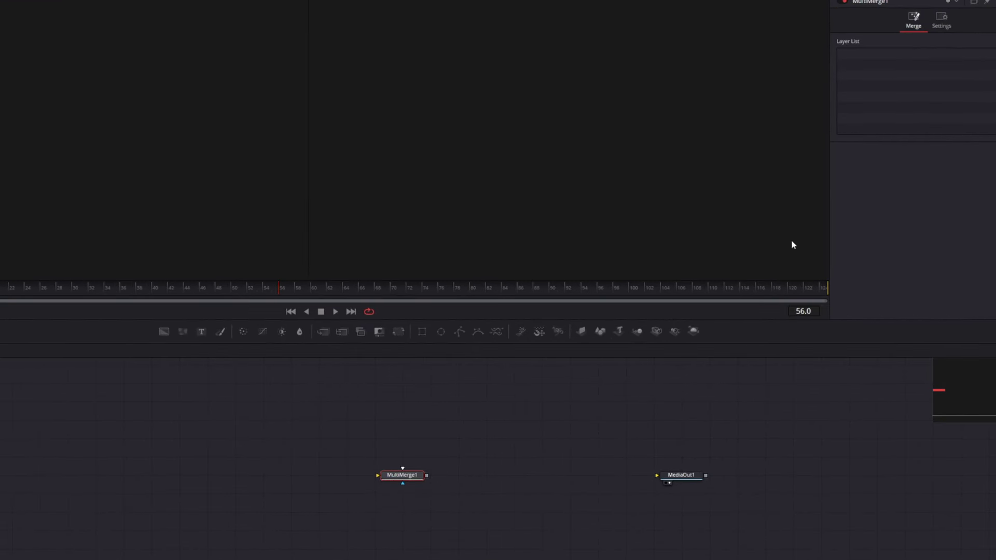
click(302, 502)
Step: Add Text1, Text2 and Background1 nodes, connecting each into MultiMerge1
click(201, 332)
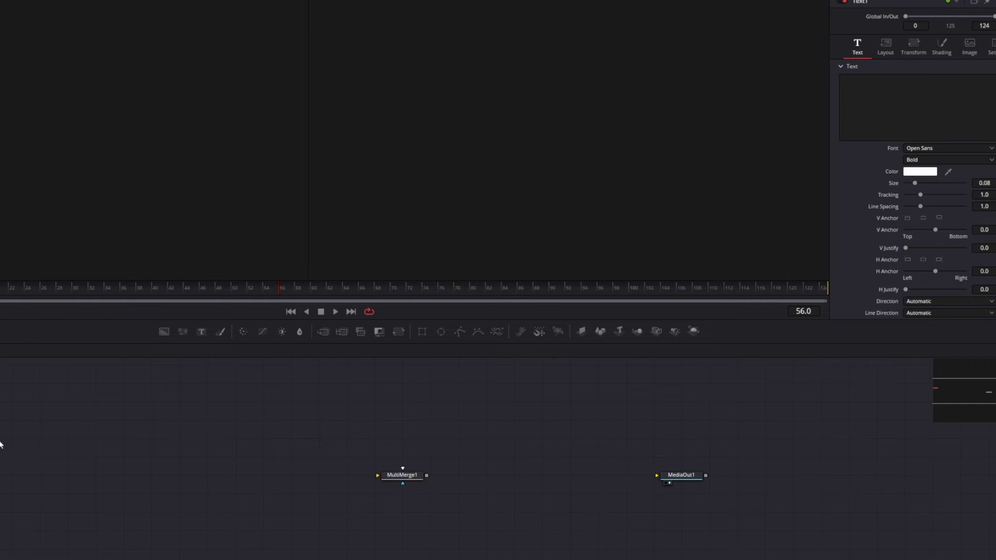
drag(1, 441, 400, 476)
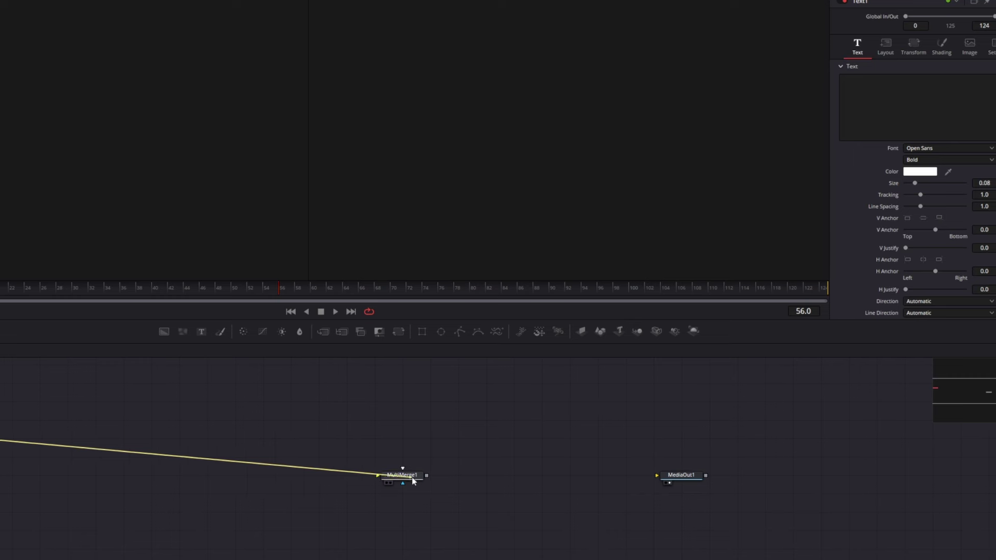
click(201, 331)
drag(372, 457, 404, 474)
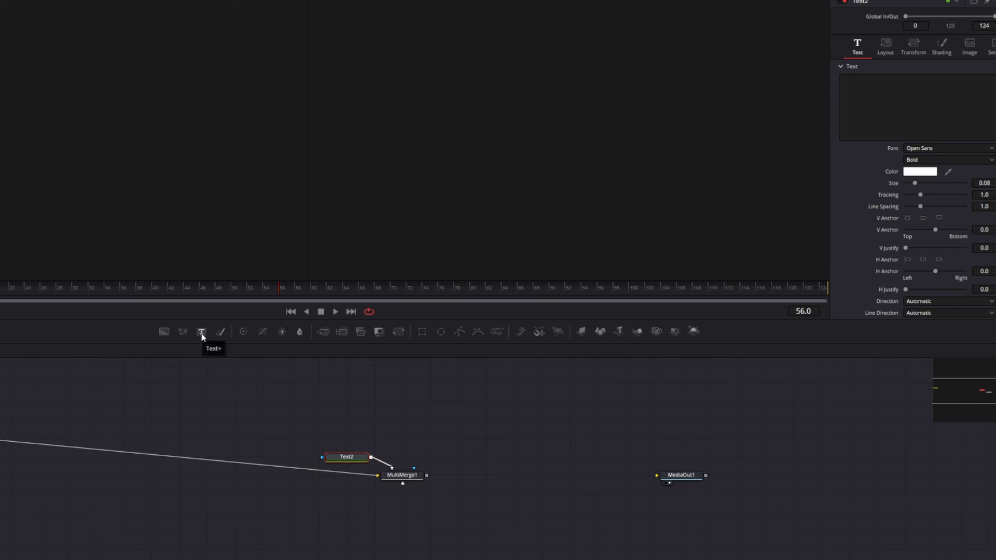
click(383, 386)
click(164, 332)
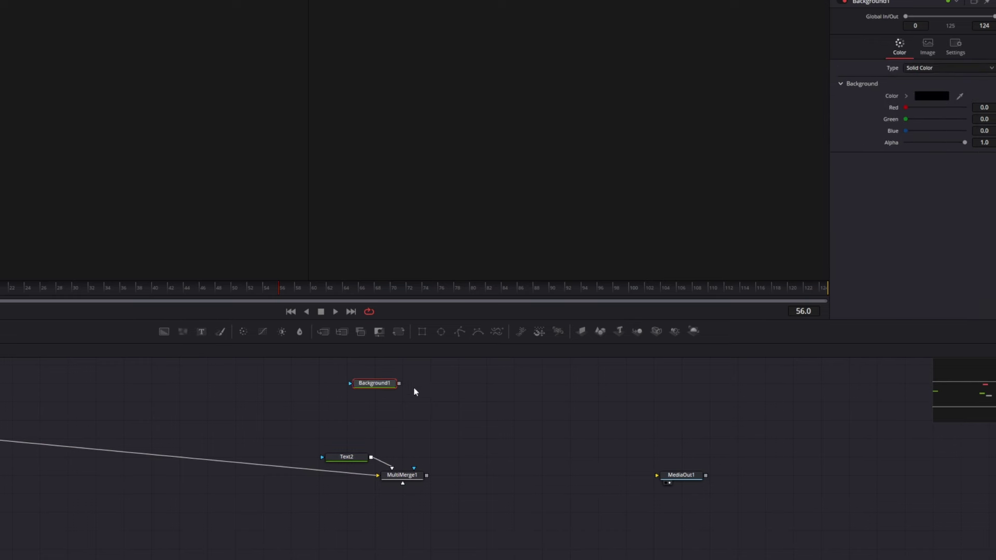
drag(400, 384, 407, 476)
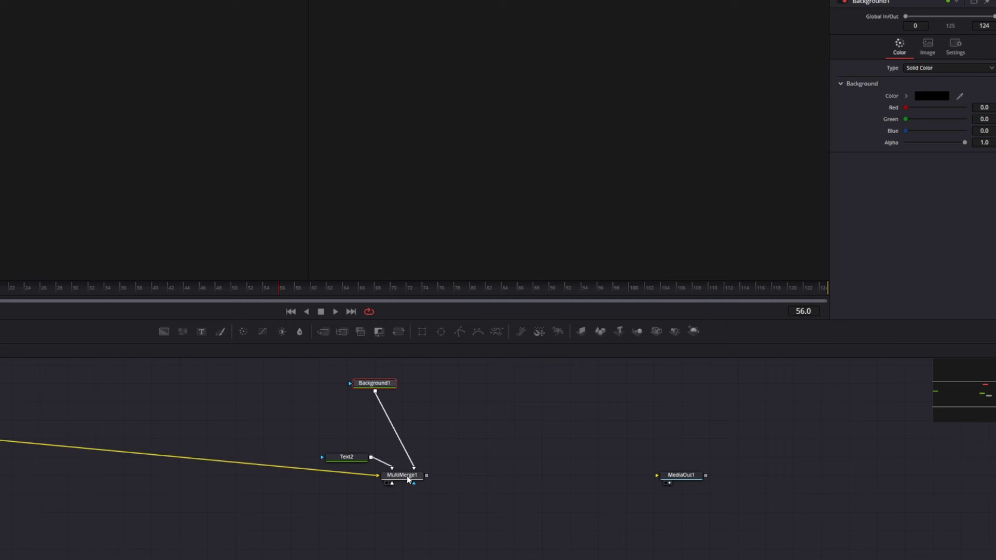
Step: View MultiMerge1 in viewer 2 and stack Text2 Layer above Background1 Layer
click(407, 477)
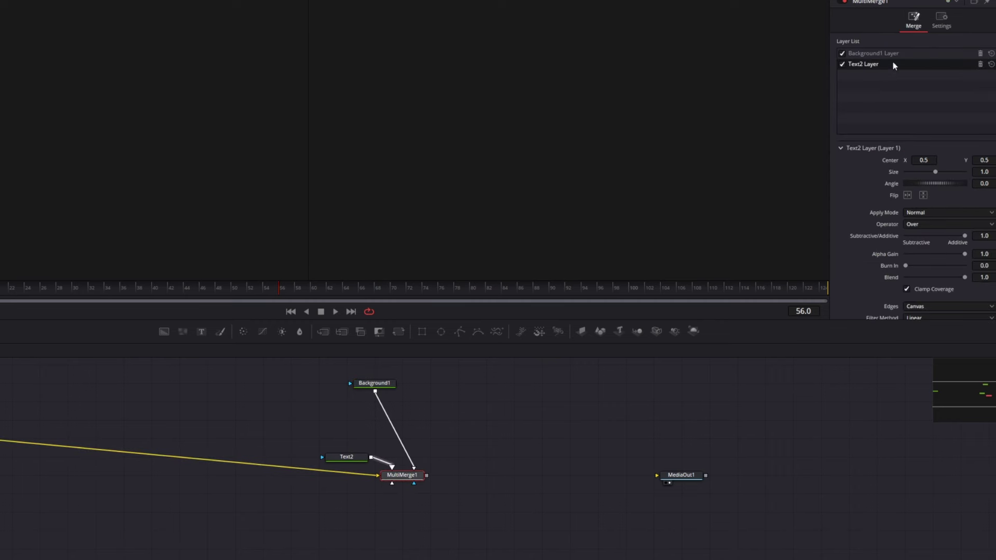
key(2)
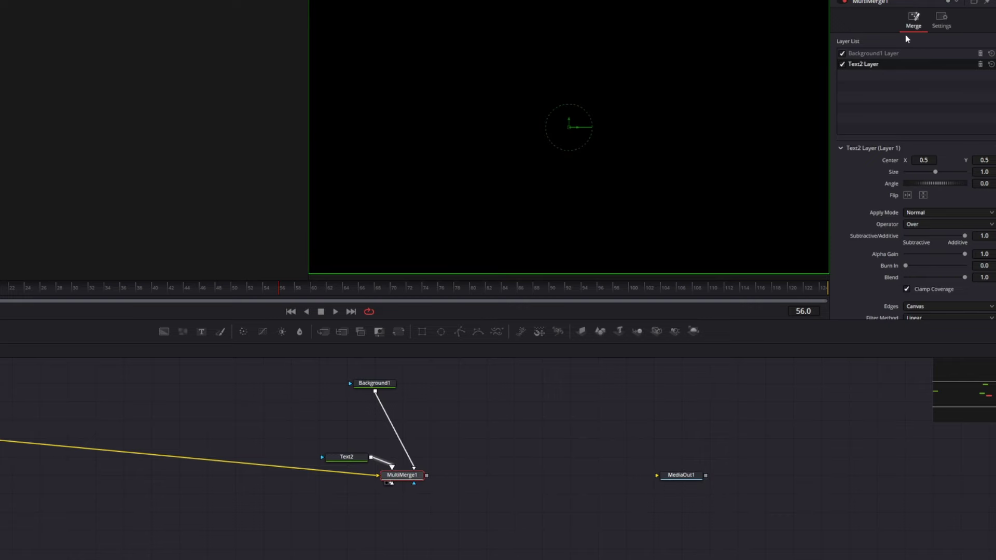
drag(863, 64, 864, 52)
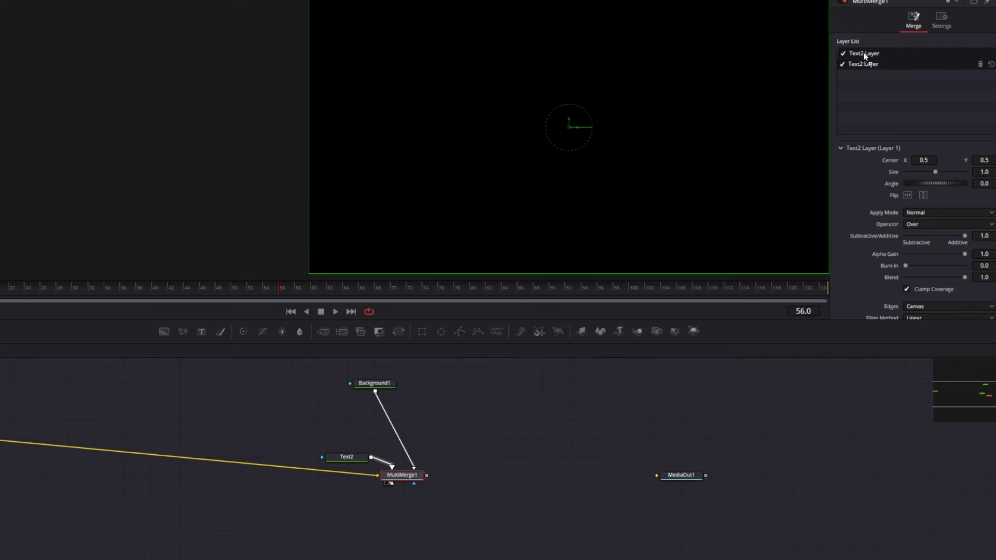
click(429, 444)
click(873, 146)
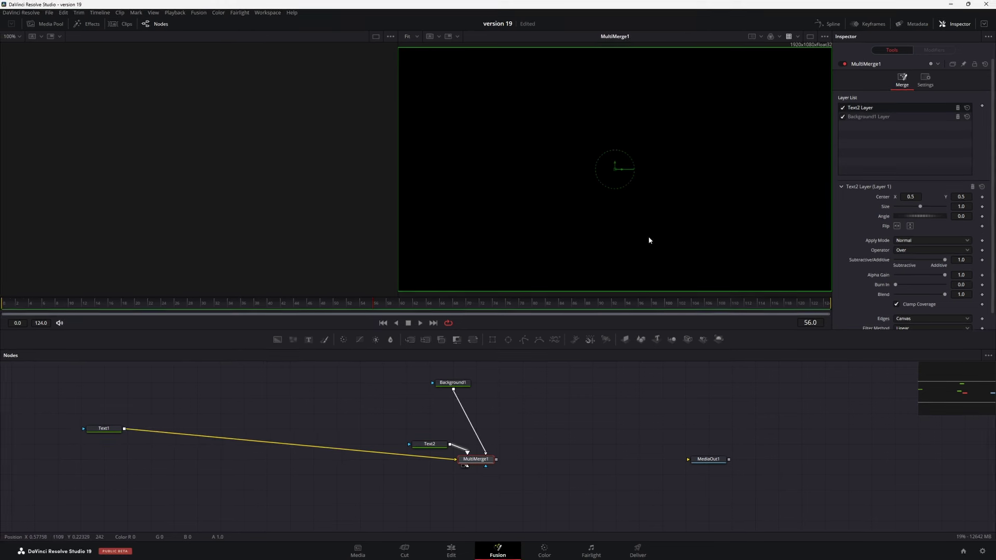
Step: Make Text2 read 'tect' and add a MultiPoly node beside MultiMerge1
text(tect)
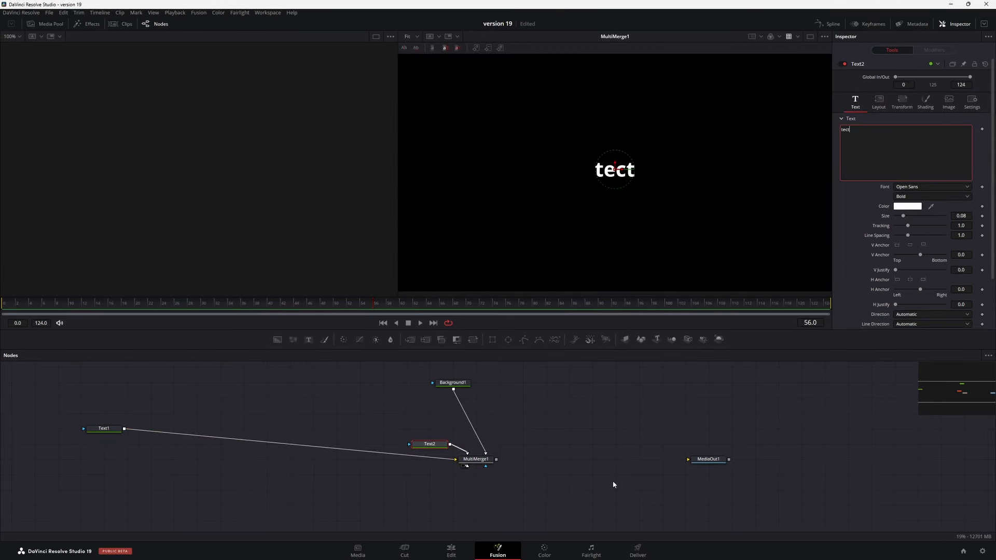
click(530, 423)
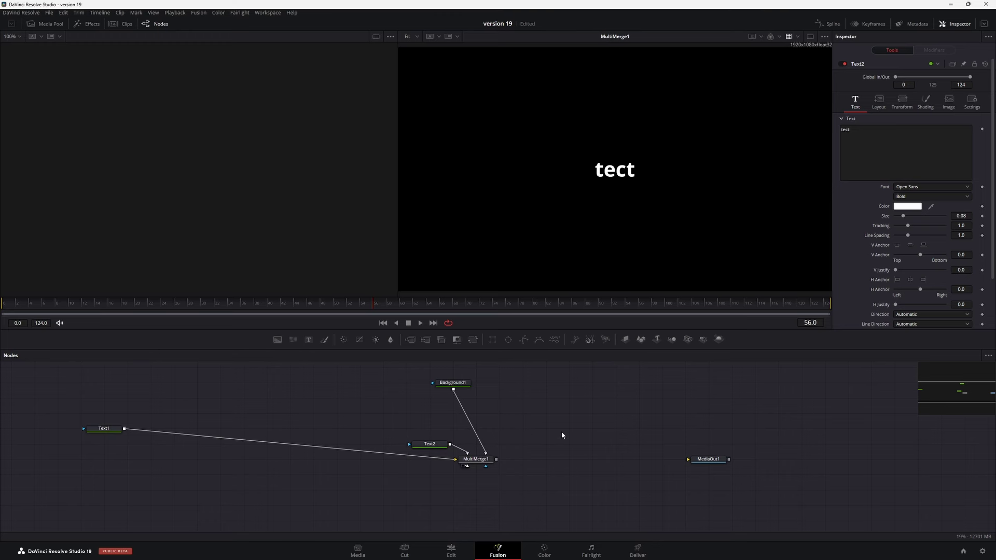
key(shift+space)
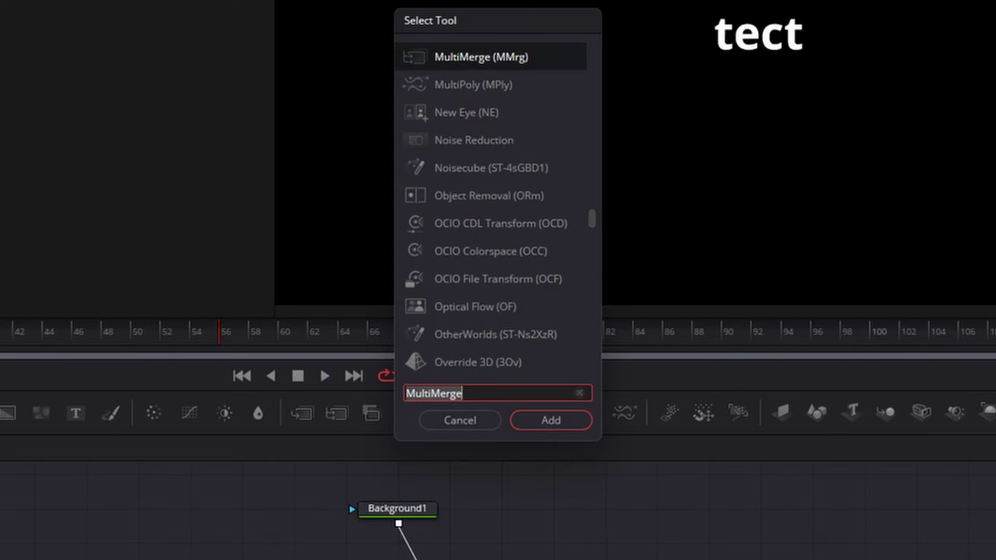
text(mul)
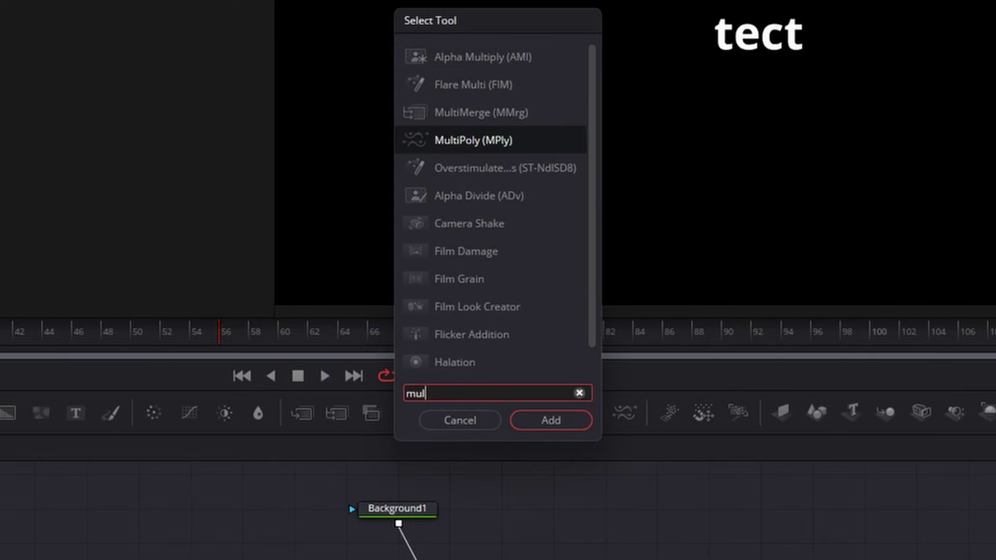
text(ti)
click(473, 146)
click(555, 421)
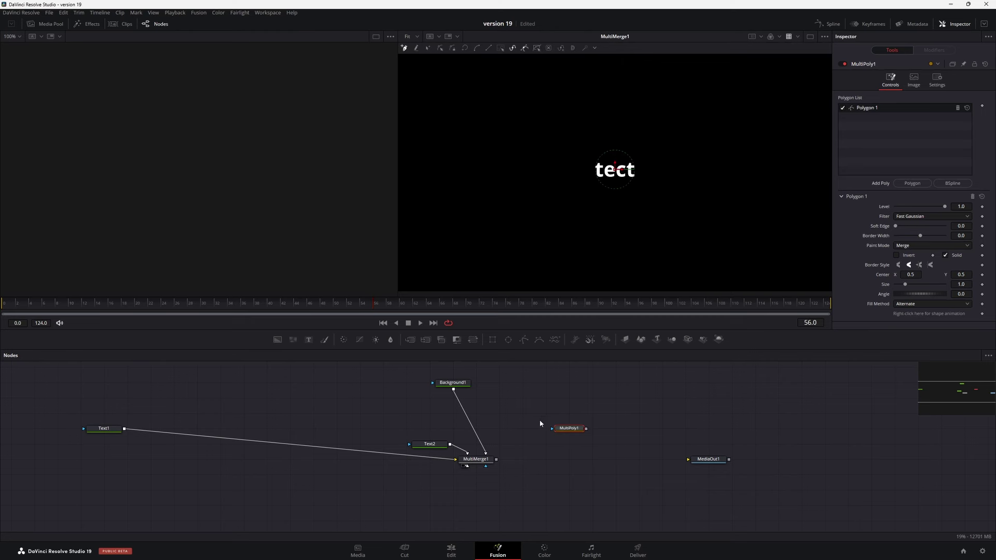
Step: Detach Background1 from MultiMerge1 and feed MultiPoly1 into it as a mask
drag(569, 429, 592, 429)
drag(457, 395, 461, 405)
drag(570, 460, 594, 475)
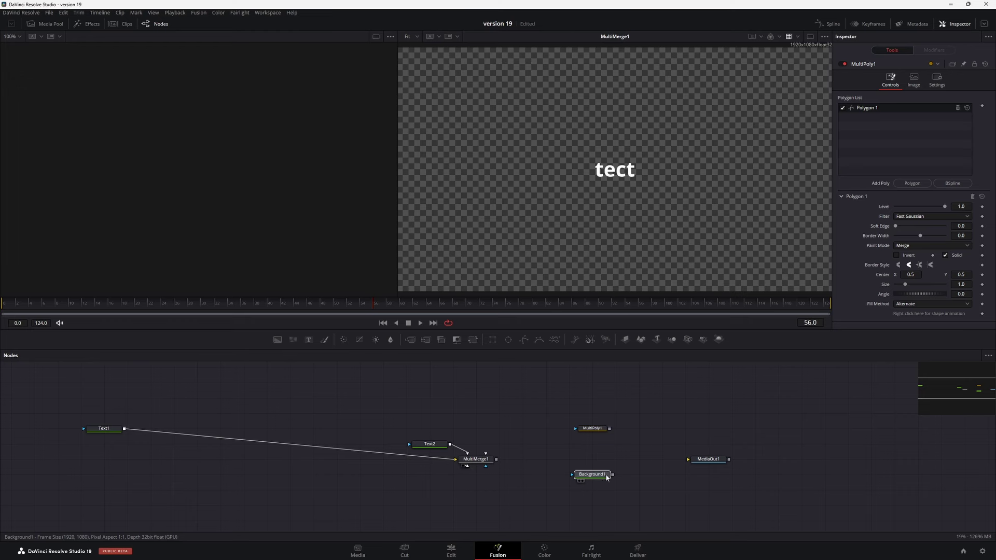
mouse_move(610, 428)
mouse_down()
mouse_move(593, 473)
mouse_move(710, 197)
mouse_up()
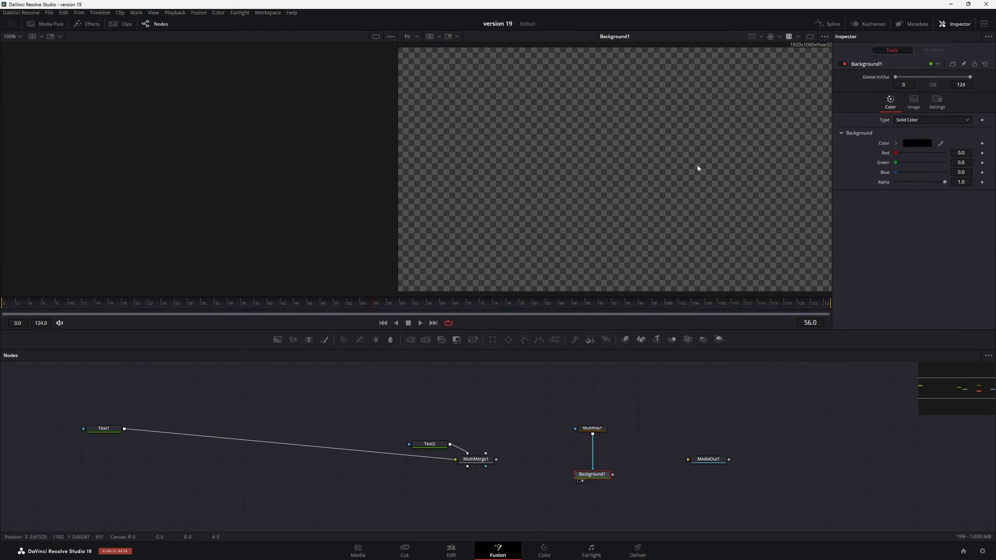
Step: Draw a closed, partly curved polygon shape on the right side of the viewer
click(592, 429)
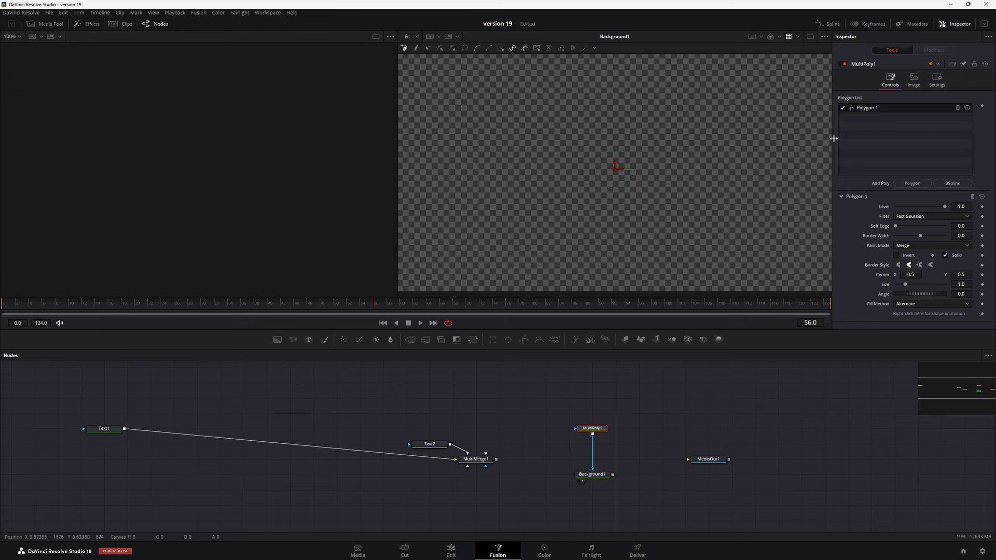
click(753, 147)
click(709, 144)
click(683, 195)
drag(721, 215, 729, 216)
click(767, 207)
drag(777, 180, 782, 166)
click(754, 148)
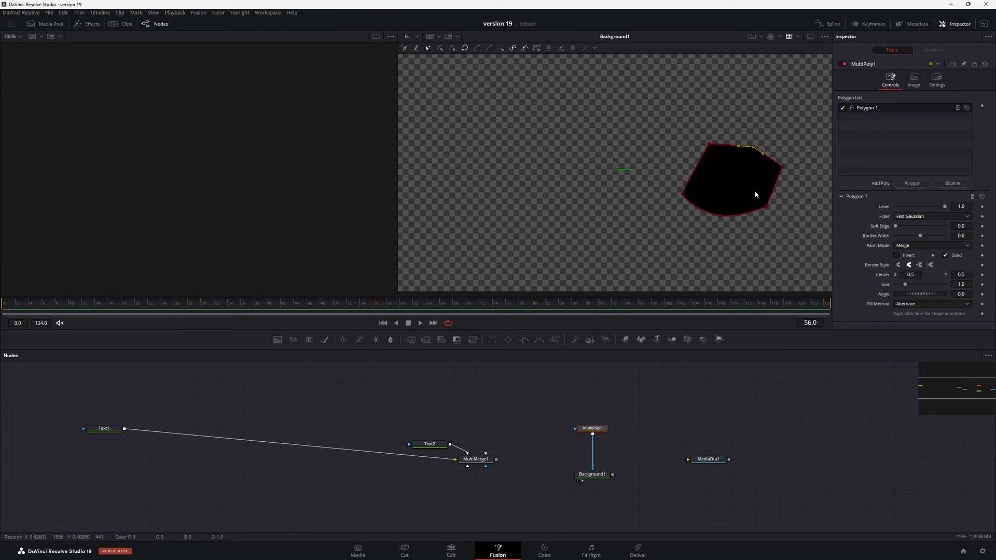
Step: Add Polygon 2 to MultiPoly1 and draw a closed eight-point shape left of centre
click(910, 185)
click(514, 130)
click(540, 98)
click(559, 113)
click(579, 150)
click(562, 172)
click(553, 182)
click(515, 184)
click(496, 184)
click(513, 129)
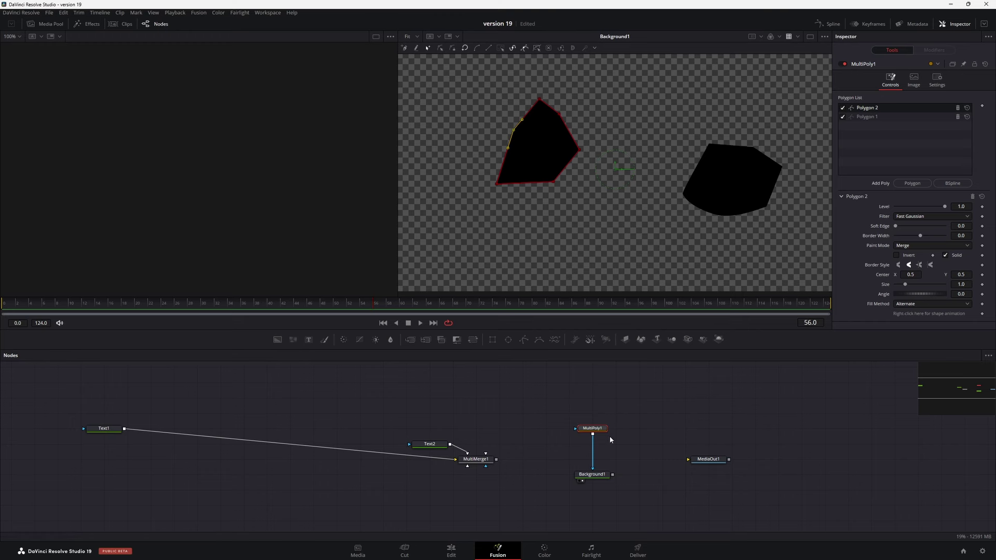
click(497, 415)
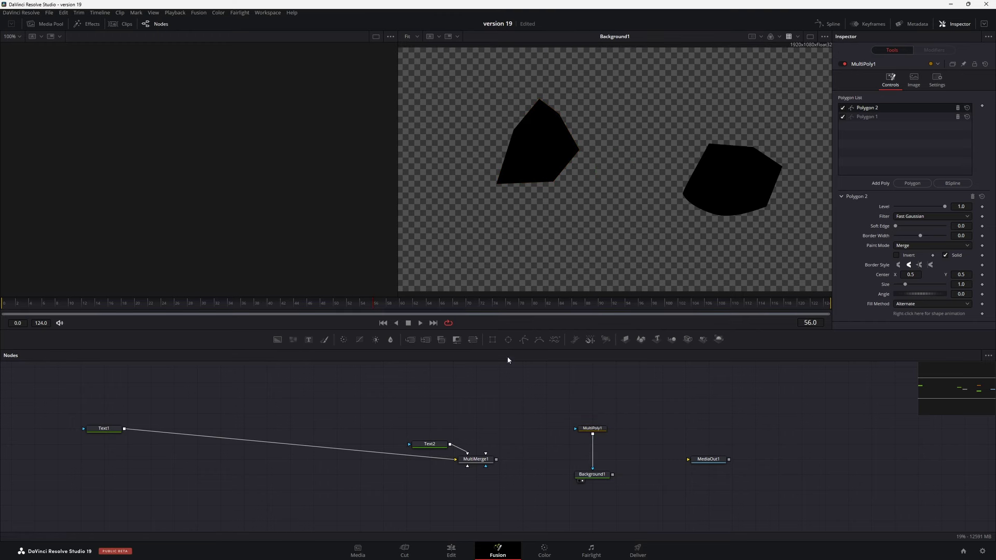
Step: Chain three Rectangle masks, an Ellipse and a Polygon mask in the composition
click(493, 340)
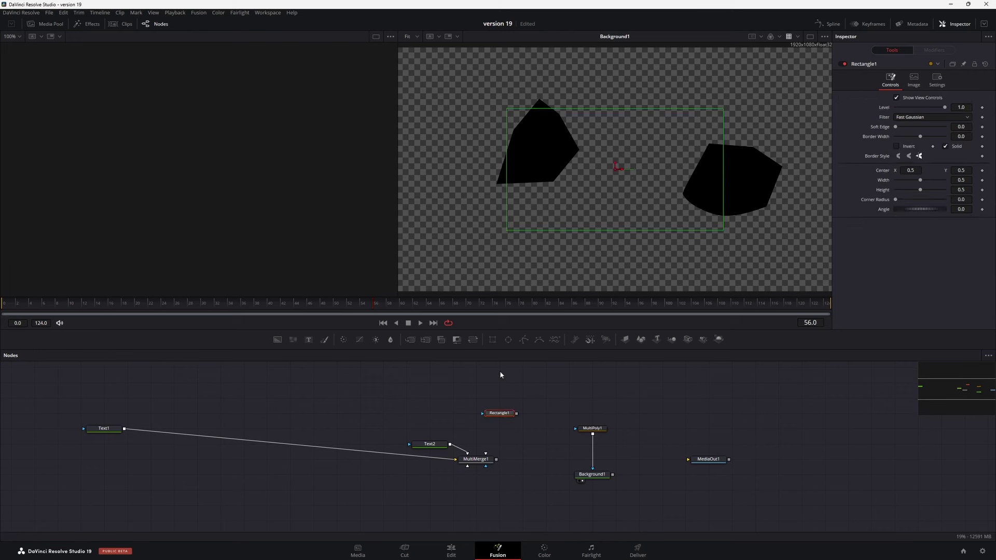
click(493, 340)
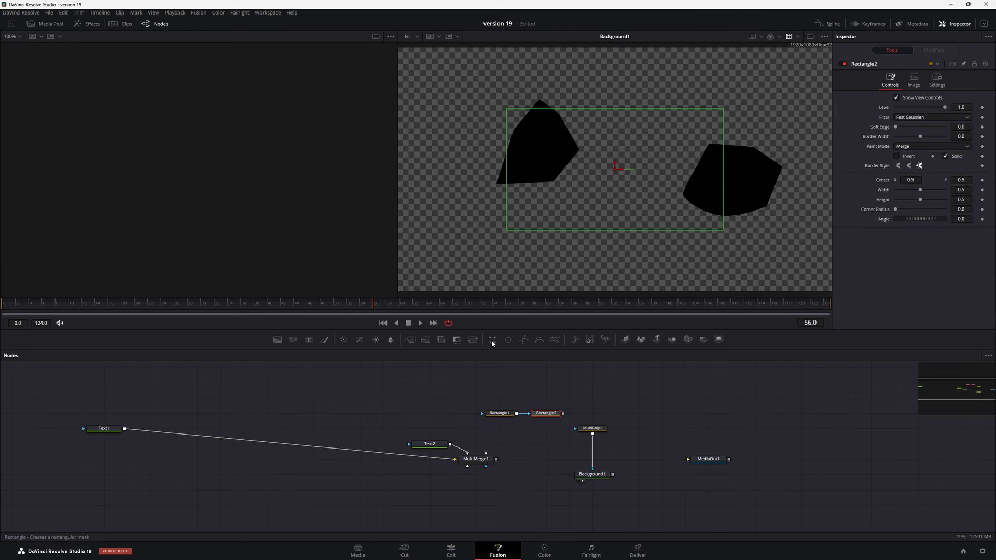
click(492, 340)
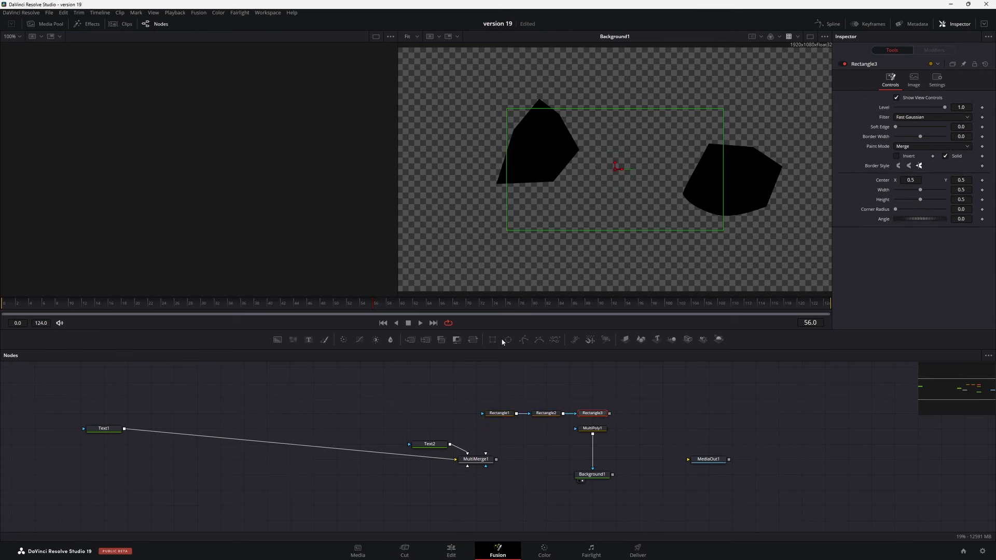
click(508, 340)
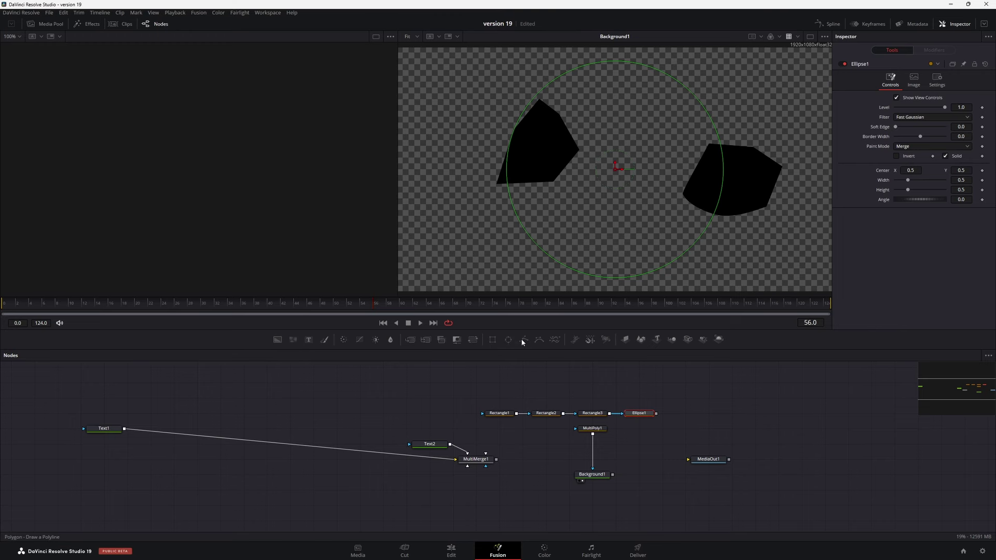
click(523, 340)
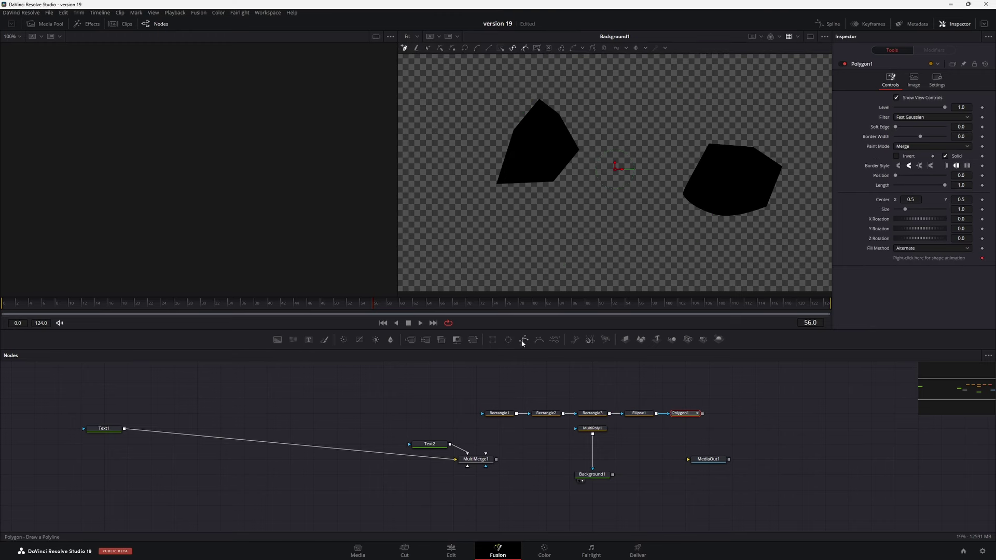
Step: Move MultiPoly1 slightly down in the node graph
click(602, 431)
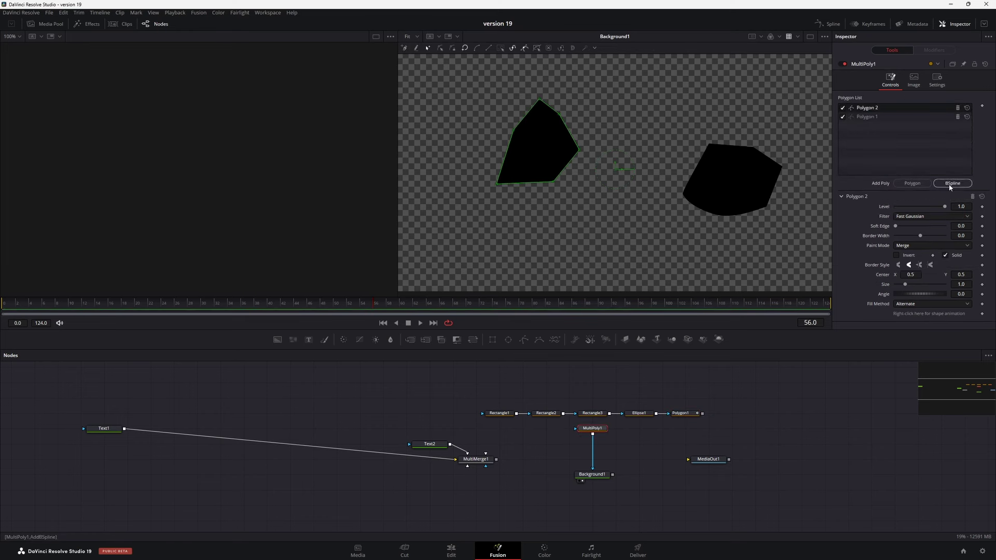
drag(592, 429, 593, 444)
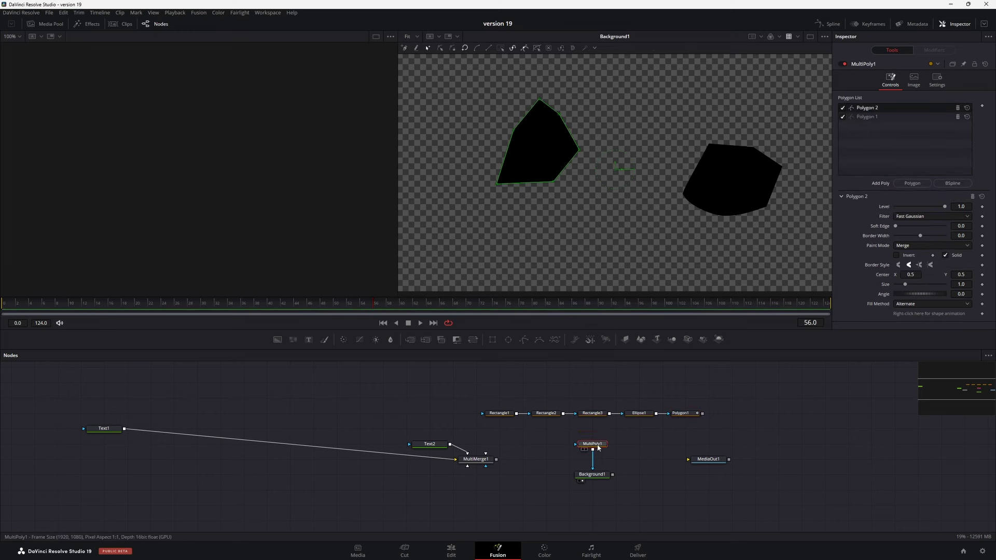
click(641, 465)
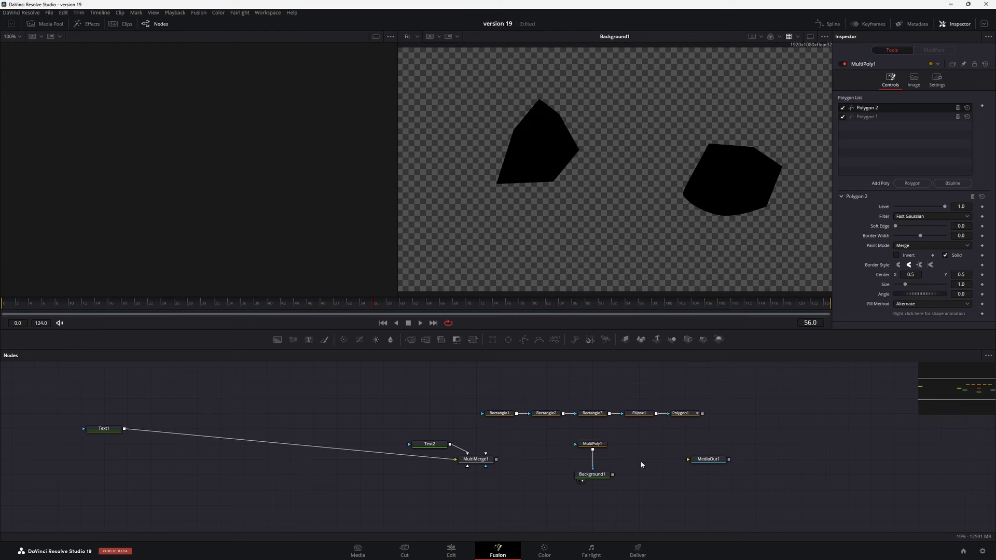